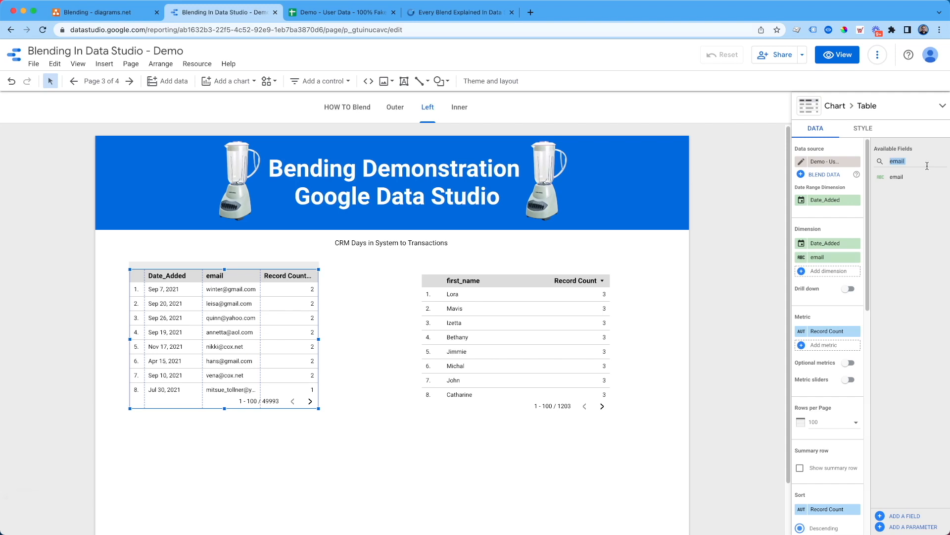
Step: Find the Tag field and add it as the third dimension of the table with Date_Added and email
{"action": "type", "text": "a"}
{"action": "key", "text": "BackSpace"}
{"action": "type", "text": "t"}
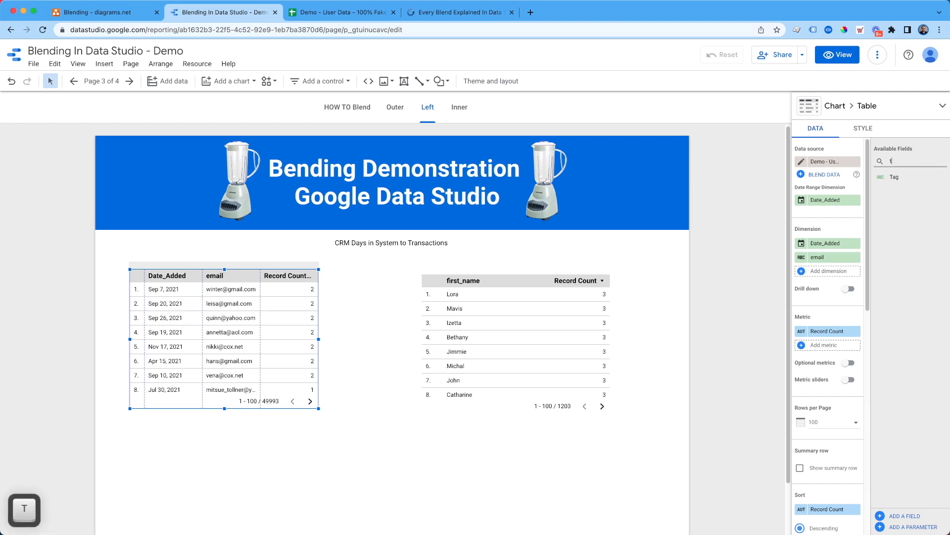
{"action": "type", "text": "ag"}
{"action": "left_click_drag", "start_coordinate": [914, 180], "coordinate": [834, 283]}
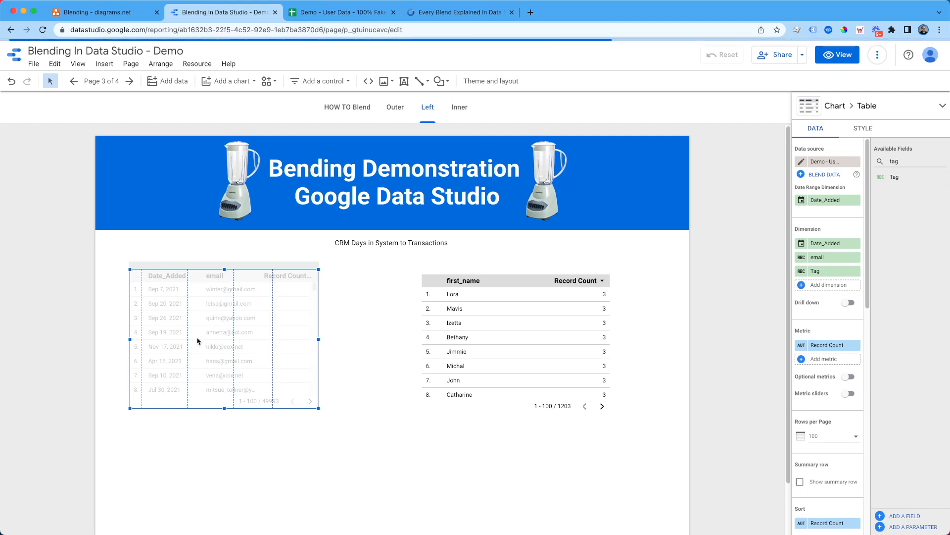
Step: Reposition and widen the Date_Added, email and Tag table, and remove its Record Count metric
{"action": "left_click_drag", "start_coordinate": [183, 332], "coordinate": [163, 322]}
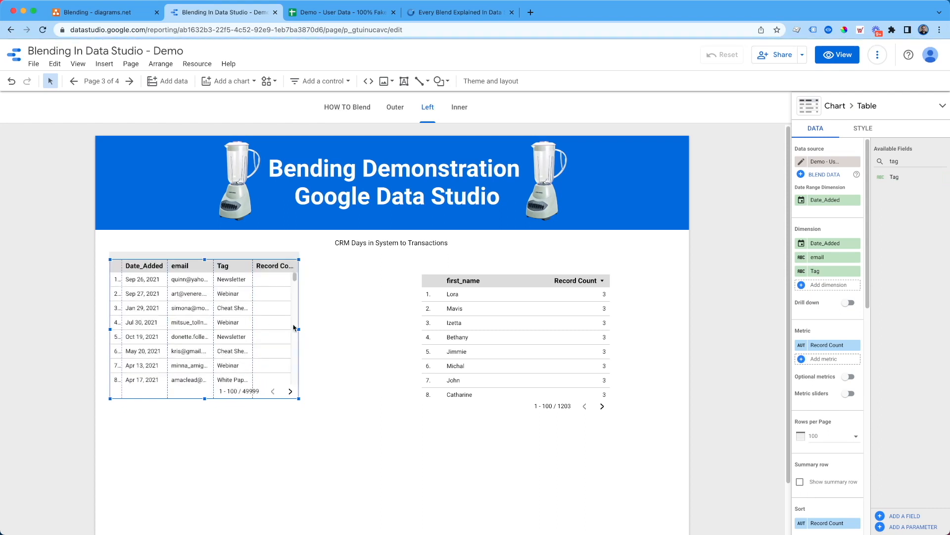
{"action": "left_click_drag", "start_coordinate": [300, 329], "coordinate": [341, 331]}
{"action": "left_click", "coordinate": [857, 345]}
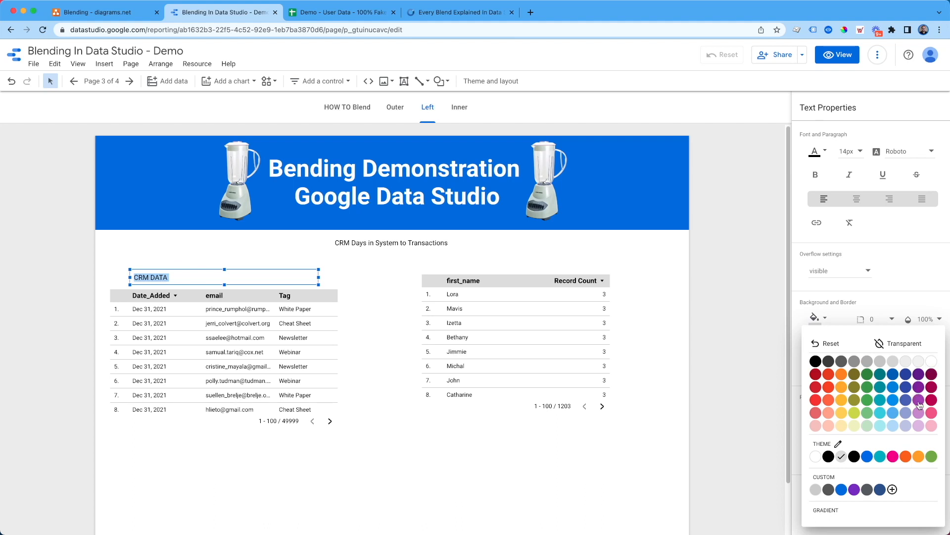
Step: Format the CRM DATA label with a purple background and white, centred text
{"action": "left_click", "coordinate": [918, 404]}
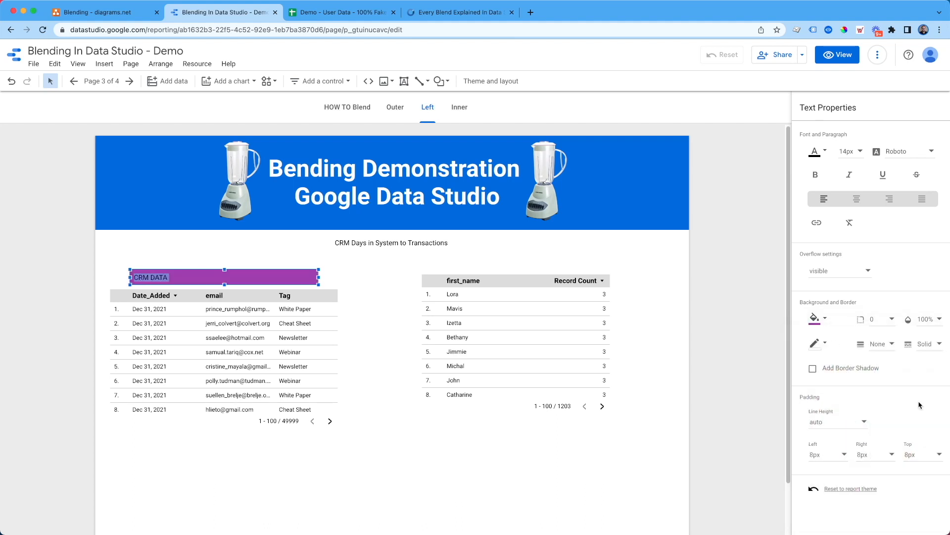
{"action": "left_click", "coordinate": [815, 152]}
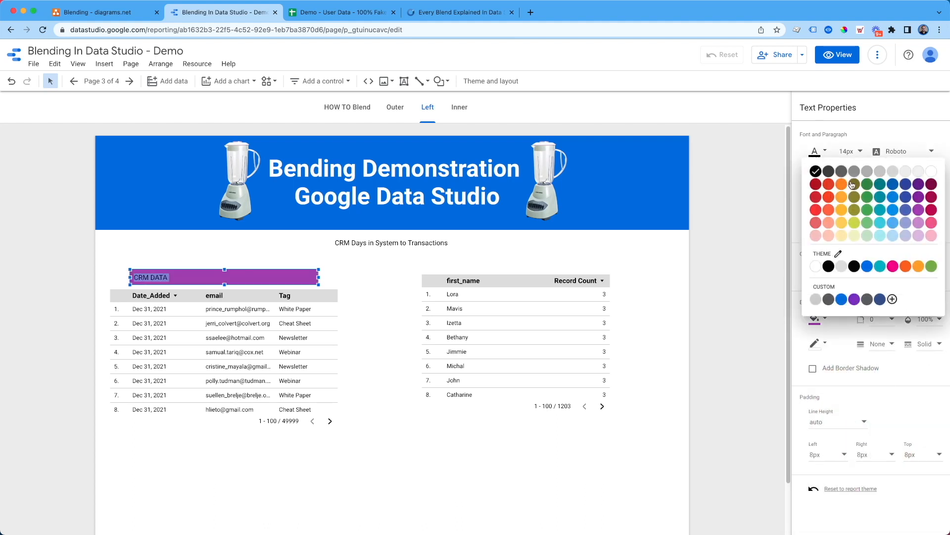
{"action": "left_click", "coordinate": [931, 171]}
{"action": "left_click", "coordinate": [855, 200]}
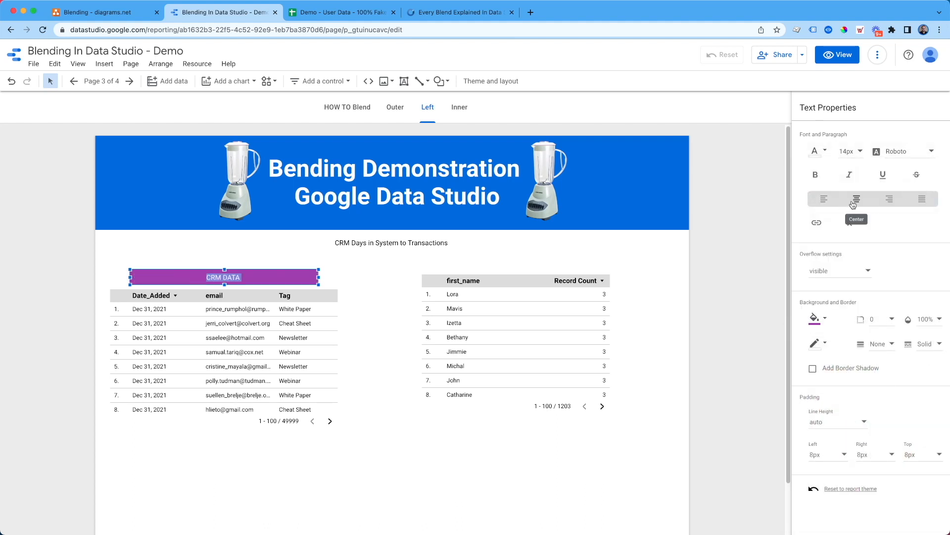
Step: Set the first_name table's dimensions to Transaction_Date, email, Product, Transaction_Id and Amount
{"action": "left_click", "coordinate": [436, 333]}
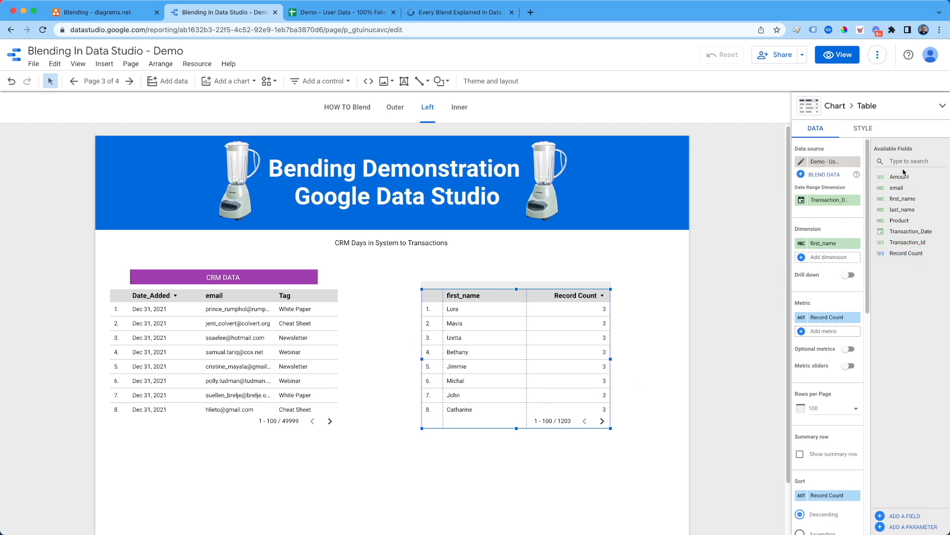
{"action": "left_click_drag", "start_coordinate": [902, 177], "coordinate": [831, 243]}
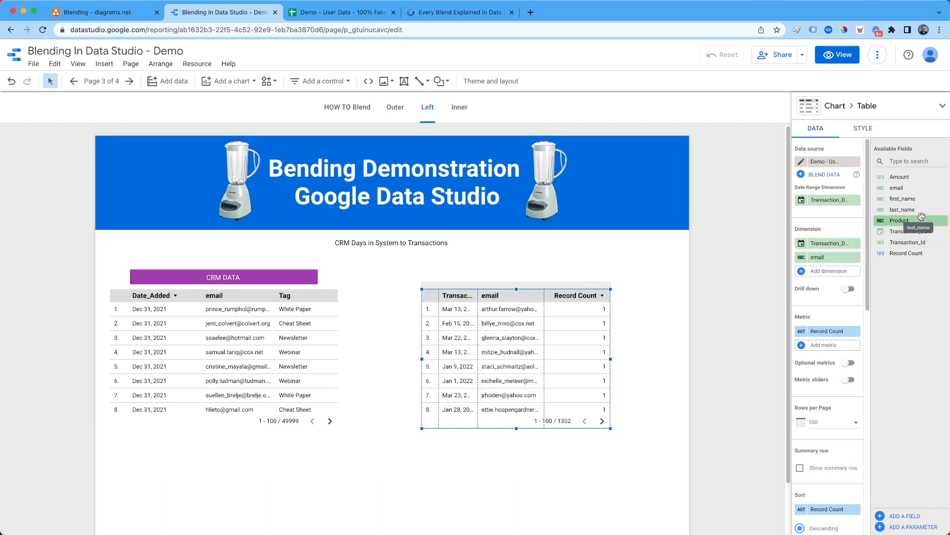
{"action": "left_click_drag", "start_coordinate": [922, 216], "coordinate": [834, 271]}
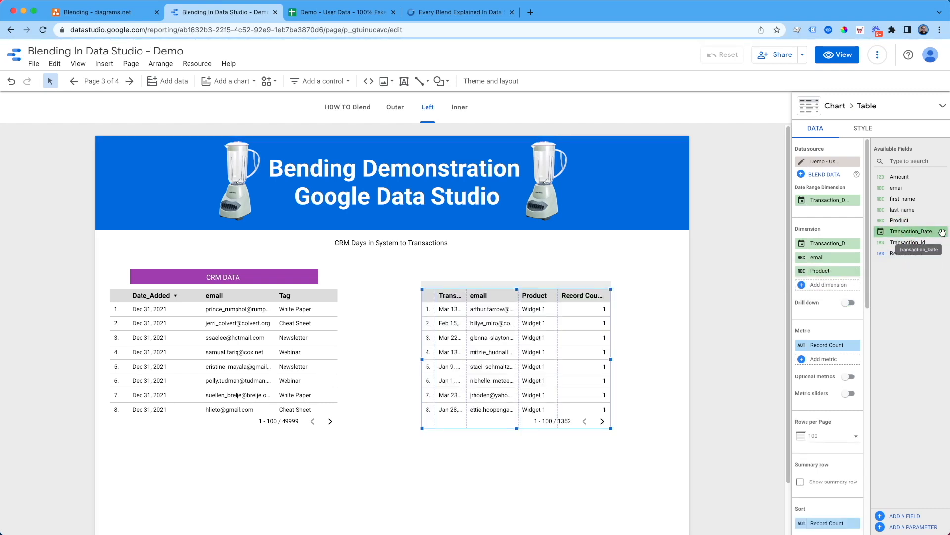
{"action": "left_click_drag", "start_coordinate": [931, 242], "coordinate": [835, 288]}
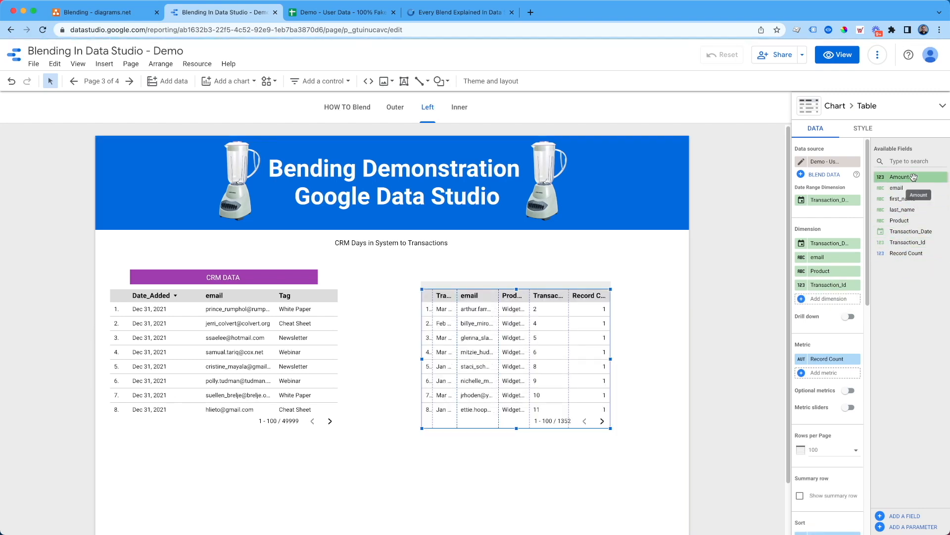
{"action": "left_click_drag", "start_coordinate": [914, 178], "coordinate": [844, 299]}
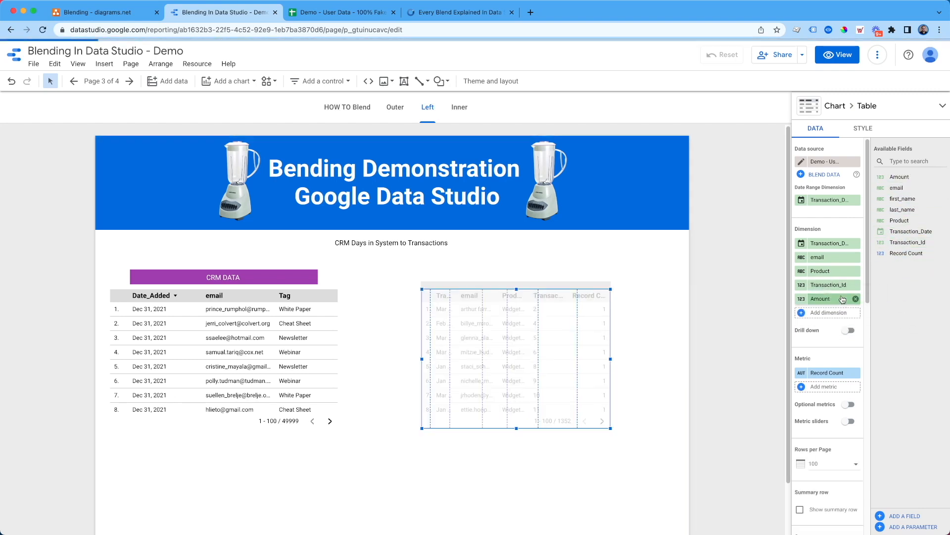
Step: Place a copy of the CRM DATA label above the transactions table and change its text to STRIPE DATA
{"action": "left_click_drag", "start_coordinate": [302, 286], "coordinate": [672, 277]}
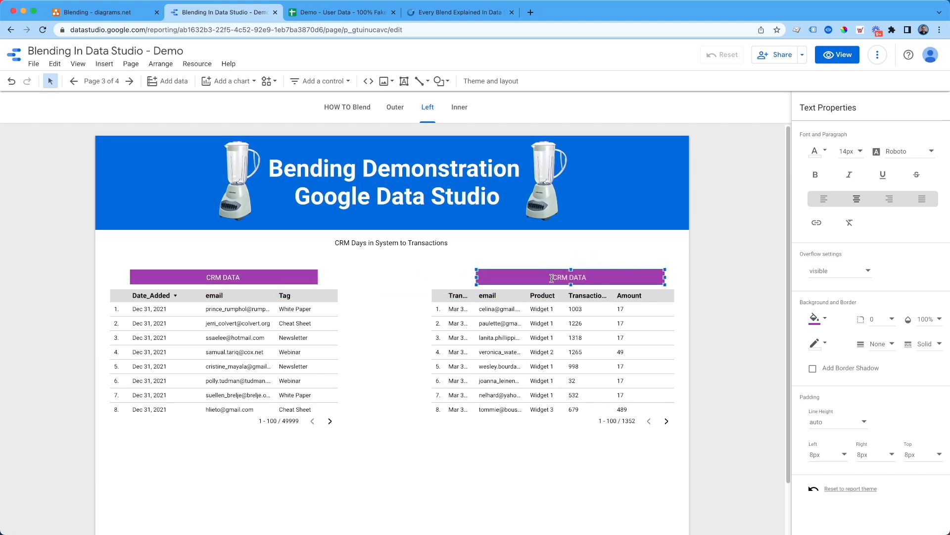
{"action": "type", "text": "STRIPE"}
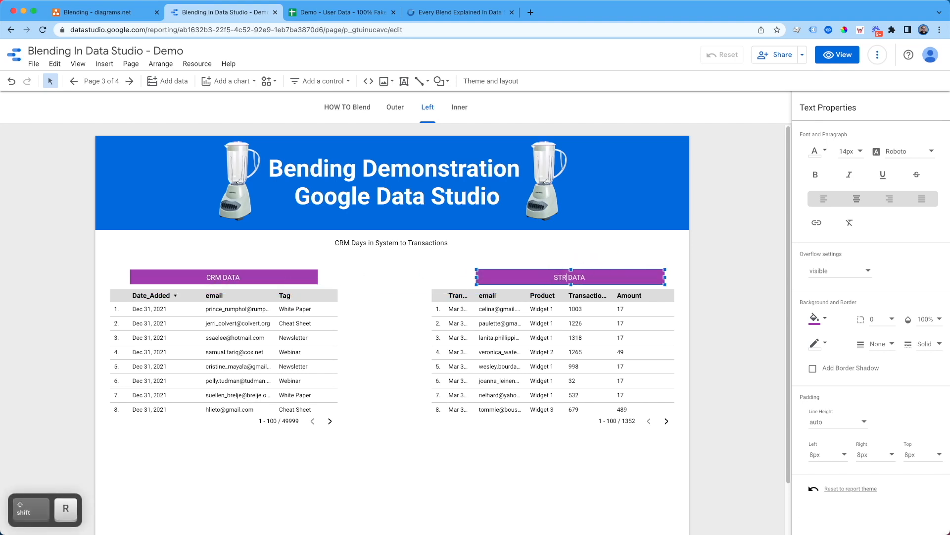
{"action": "left_click", "coordinate": [663, 260]}
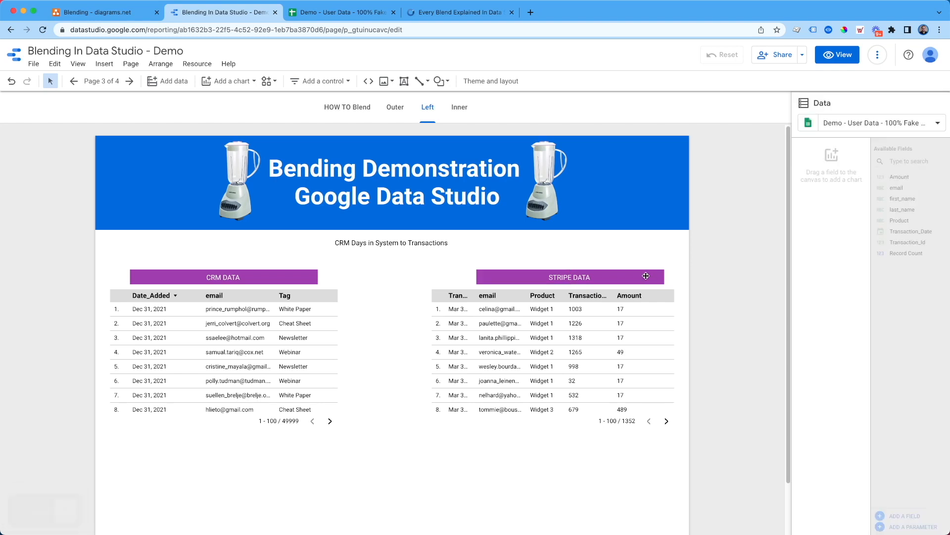
Step: Change the STRIPE DATA label's background to dark green
{"action": "left_click", "coordinate": [645, 276]}
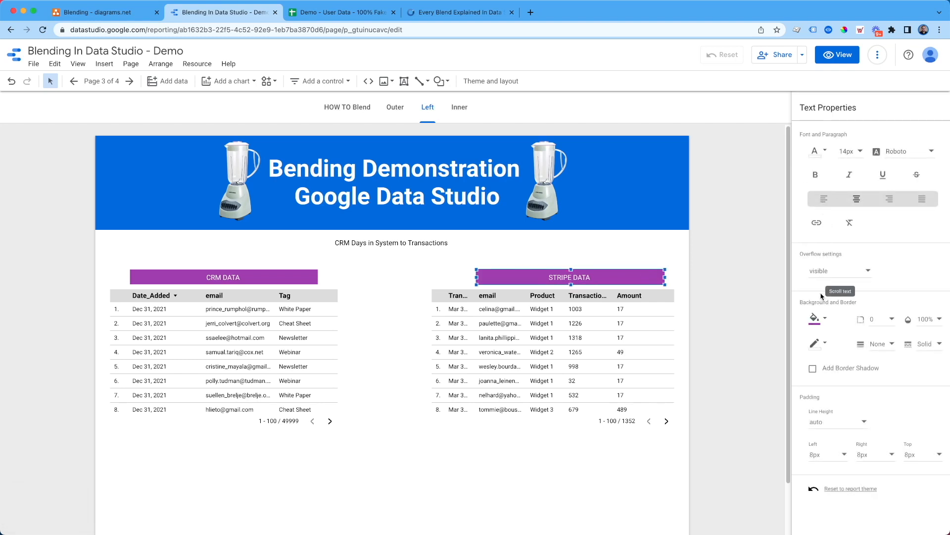
{"action": "left_click", "coordinate": [816, 318]}
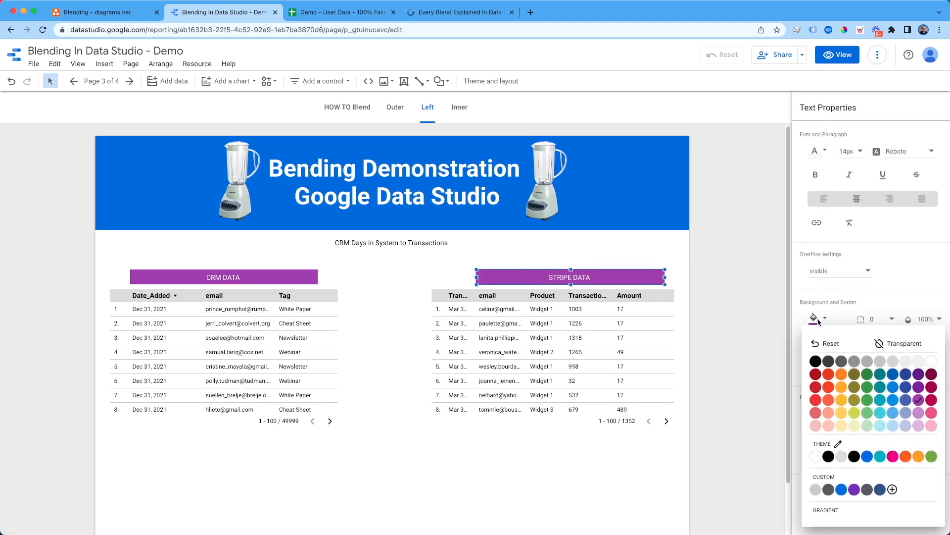
{"action": "left_click", "coordinate": [867, 374]}
{"action": "left_click", "coordinate": [583, 260]}
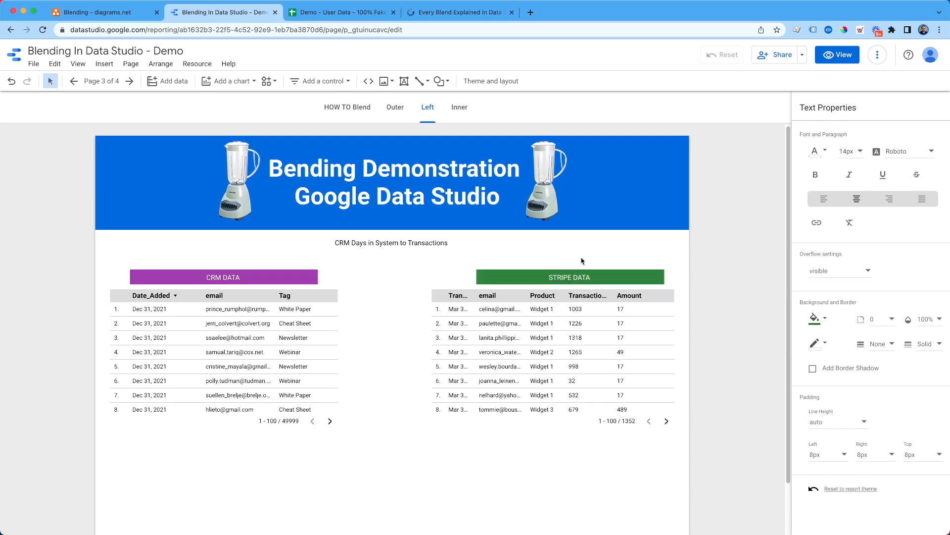
Step: Widen the Stripe table toward the CRM table, and blend the data of both tables
{"action": "left_click", "coordinate": [512, 308]}
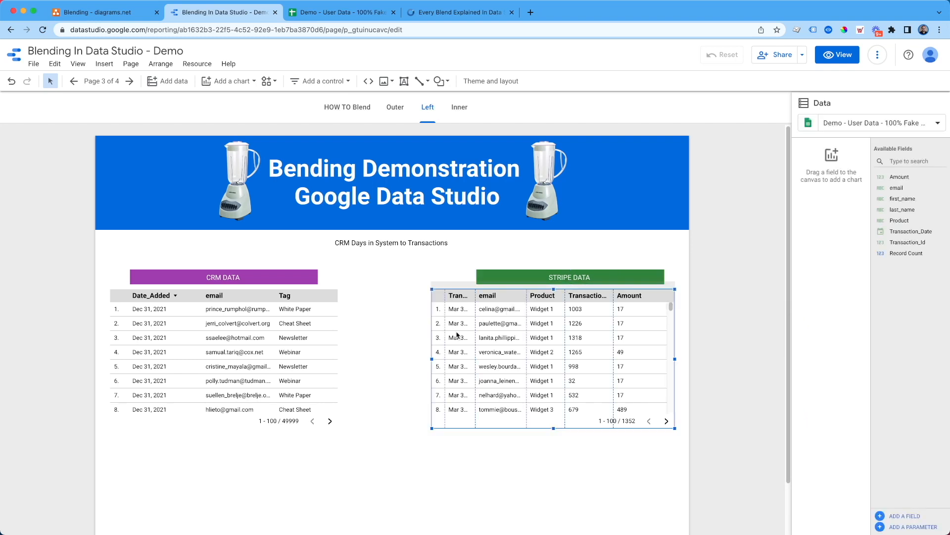
{"action": "left_click_drag", "start_coordinate": [430, 359], "coordinate": [367, 358]}
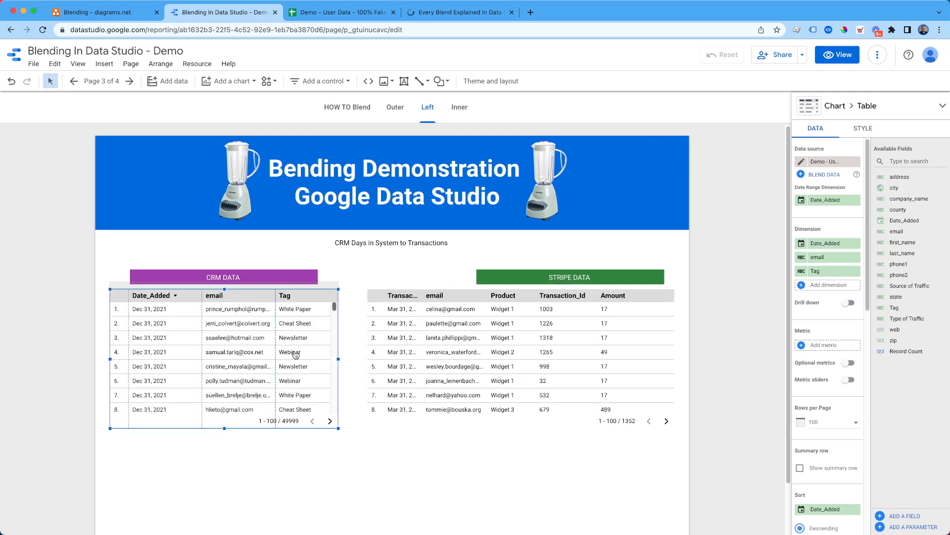
{"action": "left_click", "coordinate": [412, 288], "text": "shift"}
{"action": "right_click", "coordinate": [413, 289]}
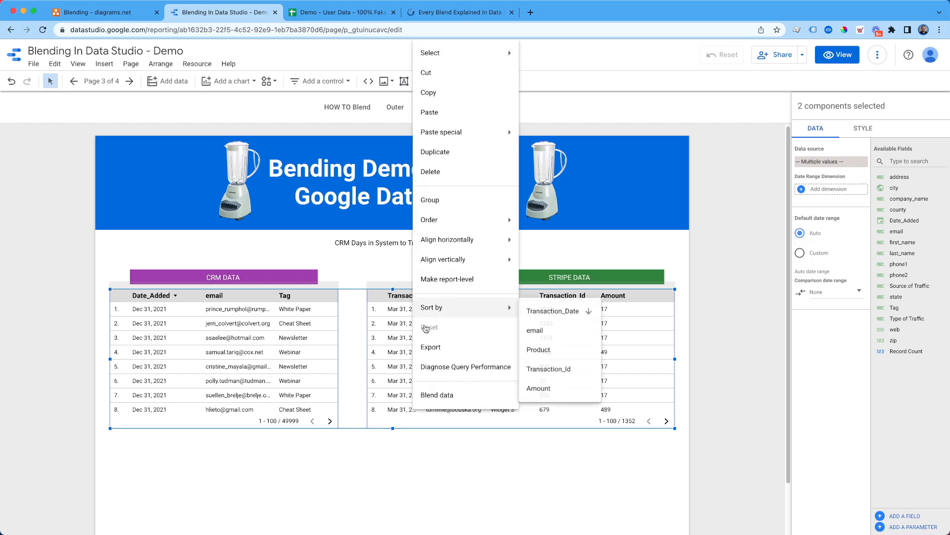
{"action": "left_click", "coordinate": [449, 396]}
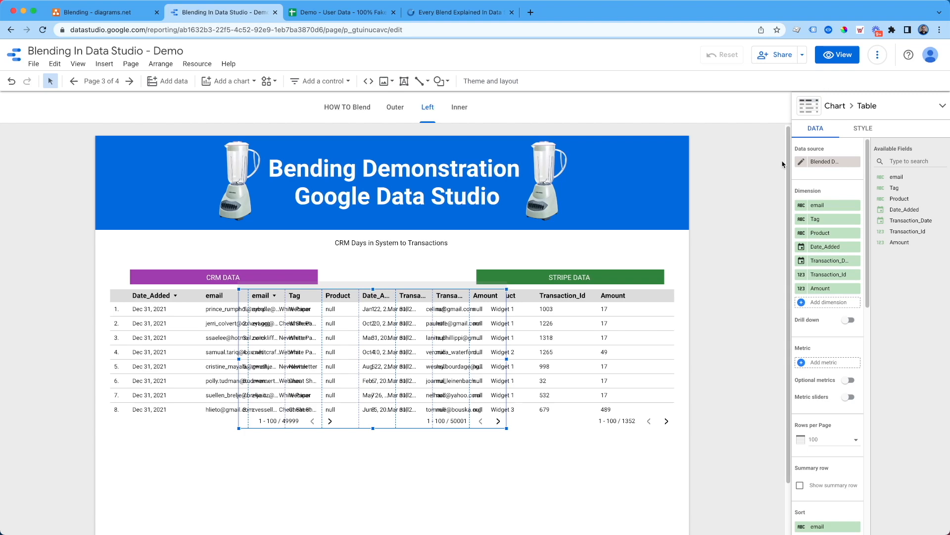
Step: Open the blended data source for editing and save its join as Left outer on the email fields
{"action": "left_click", "coordinate": [802, 162]}
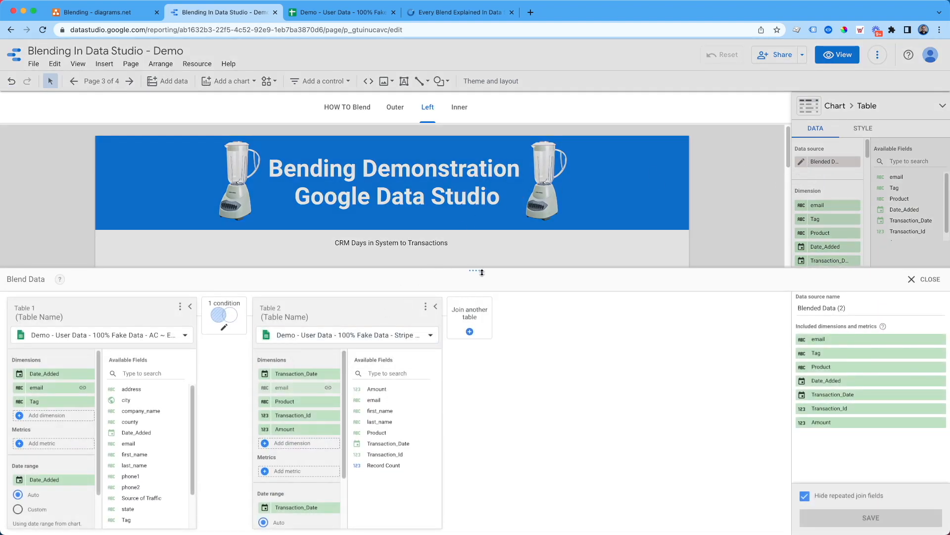
{"action": "left_click_drag", "start_coordinate": [481, 272], "coordinate": [489, 191]}
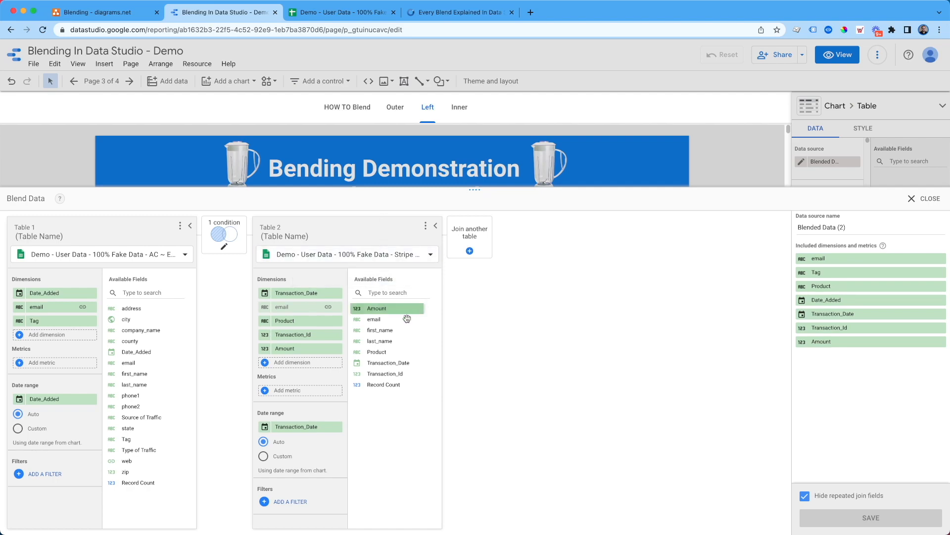
{"action": "left_click", "coordinate": [225, 233]}
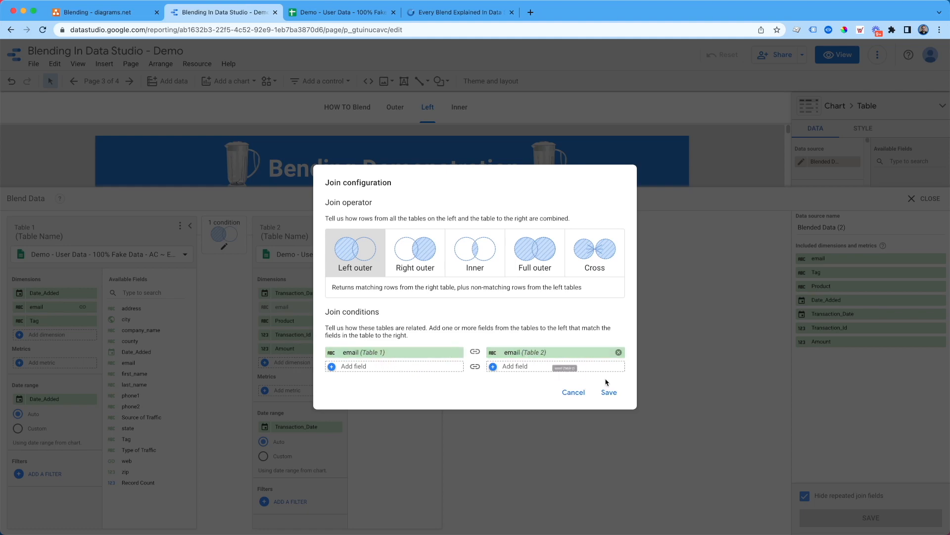
{"action": "left_click", "coordinate": [609, 392]}
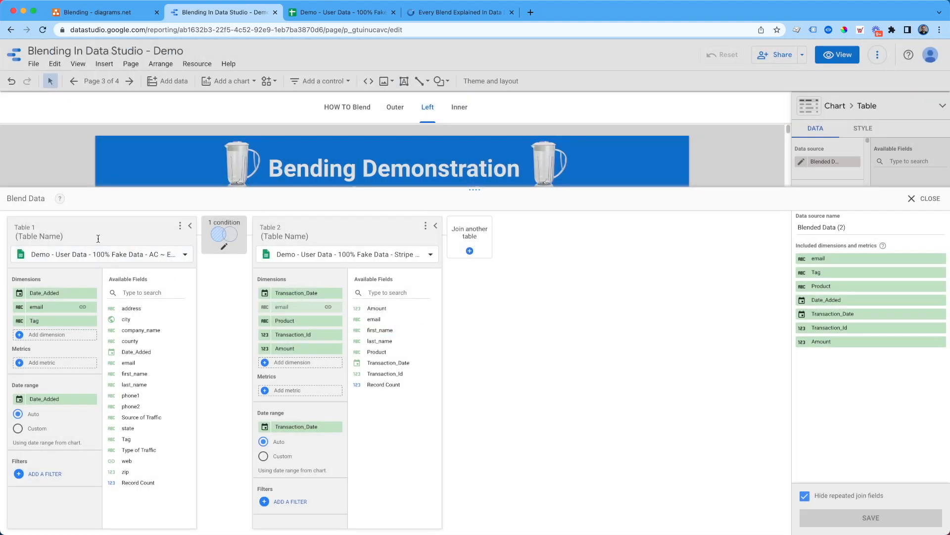
Step: Name the blend's first table CRM Data and its second table Stripe Data
{"action": "left_click", "coordinate": [55, 236]}
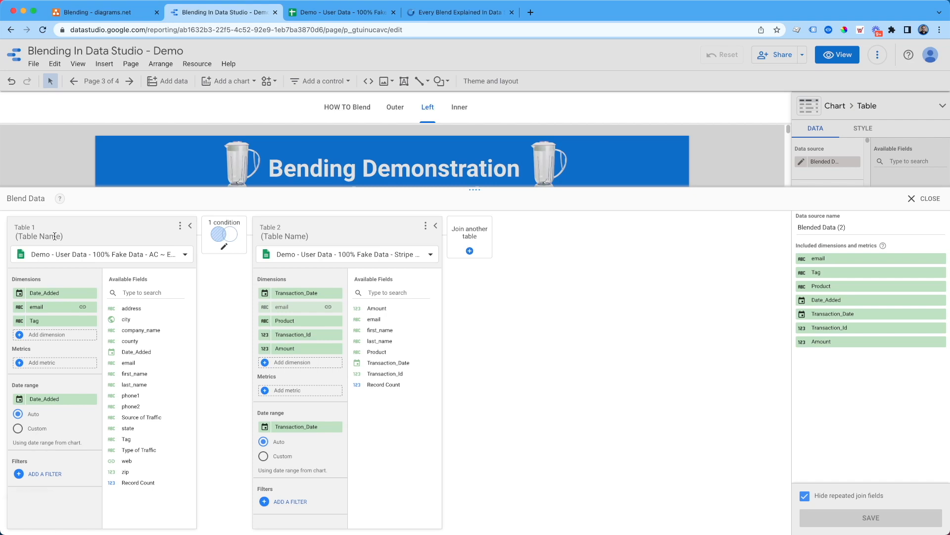
{"action": "type", "text": "CRM Data"}
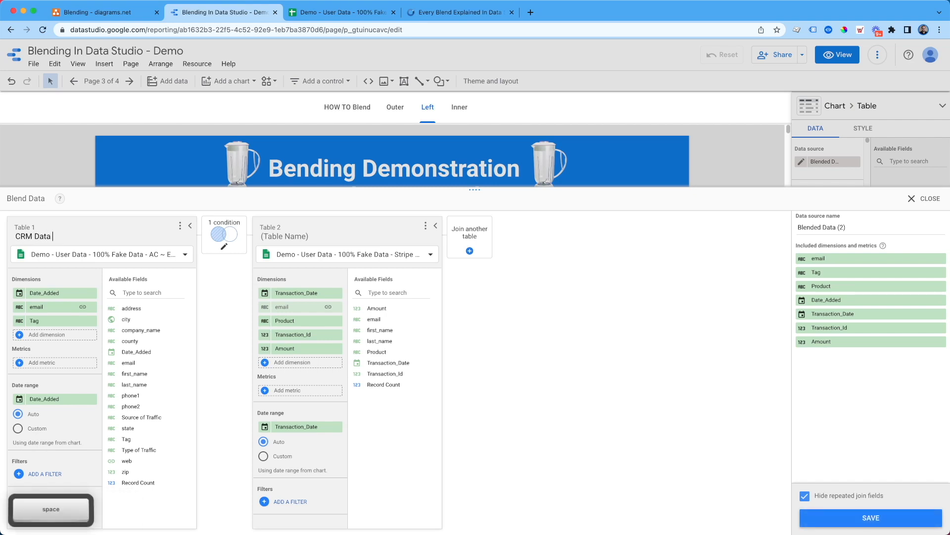
{"action": "left_click", "coordinate": [319, 236]}
{"action": "type", "text": "St"}
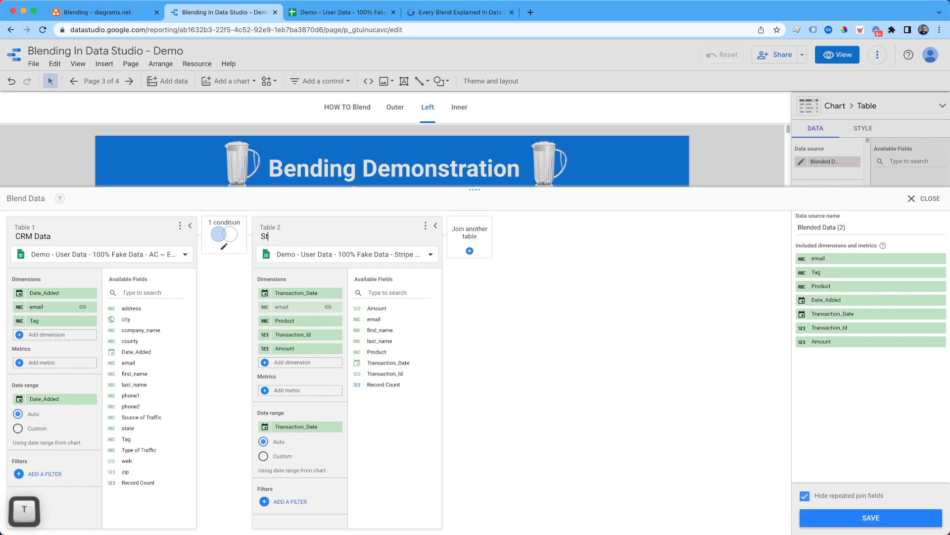
{"action": "type", "text": "ripe Data"}
{"action": "left_click", "coordinate": [234, 310]}
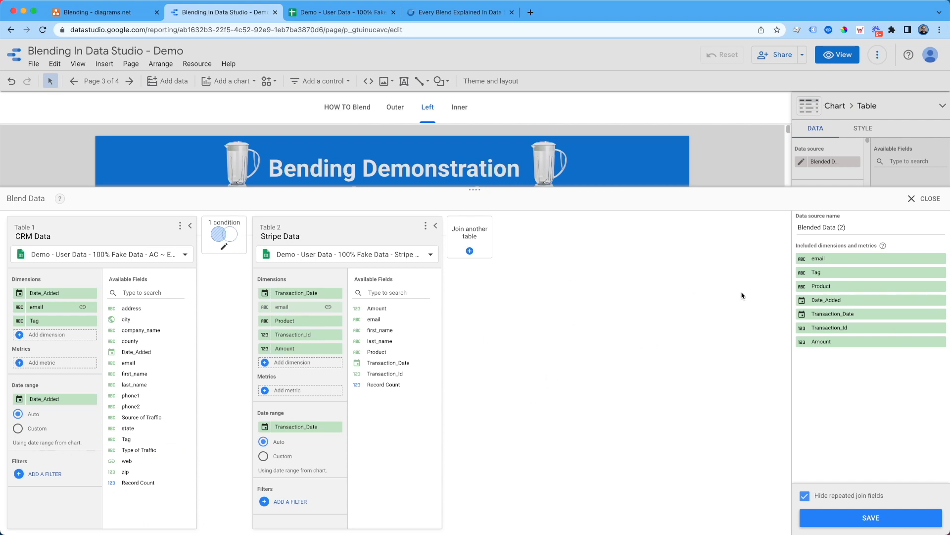
Step: Rename the blended data source as Days In System Report (CRM/Stripe), save it and close the blend editor
{"action": "triple_click", "coordinate": [827, 227]}
{"action": "key", "text": "shift"}
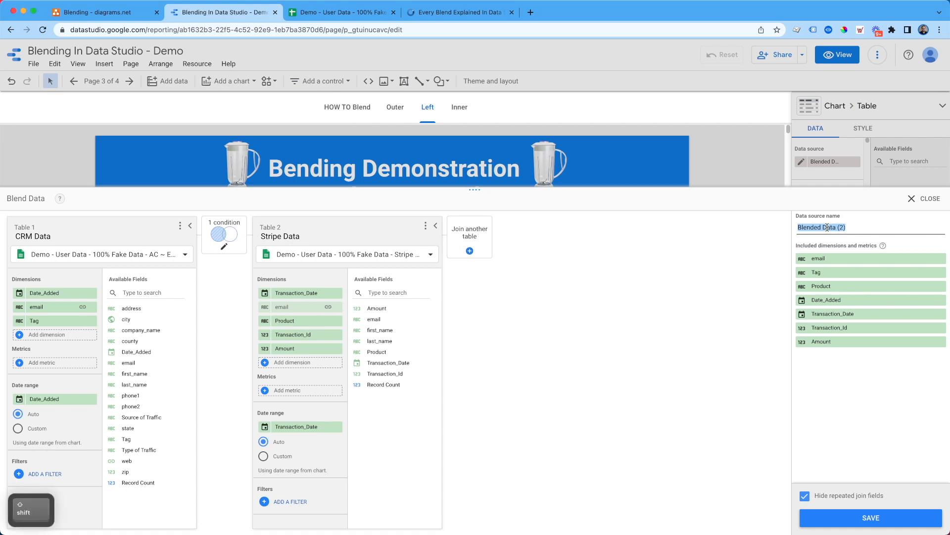
{"action": "type", "text": "Full"}
{"action": "key", "text": "BackSpace"}
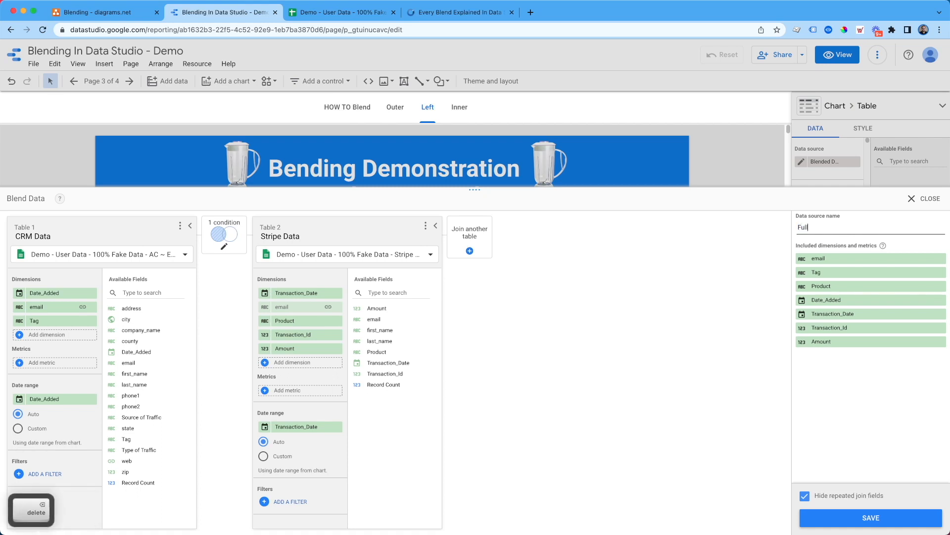
{"action": "key", "text": "BackSpace"}
{"action": "key", "text": "BackSpace"}
{"action": "key", "text": "BackSpace"}
{"action": "type", "text": "Da"}
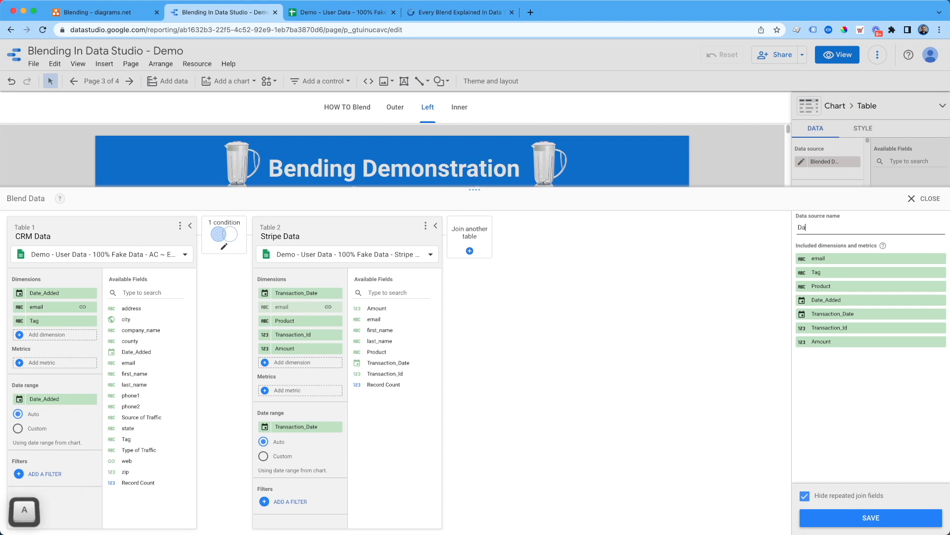
{"action": "type", "text": "ys In Syst"}
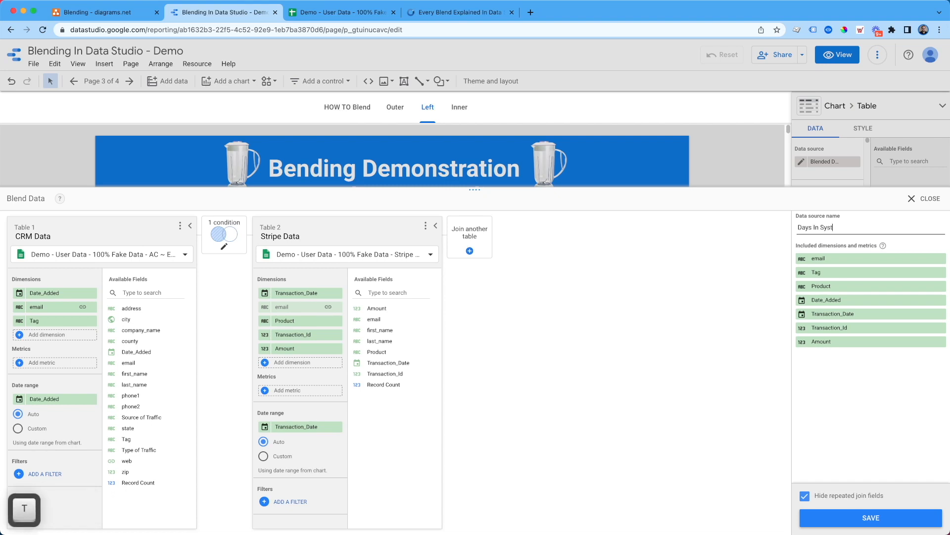
{"action": "type", "text": "em Repor"}
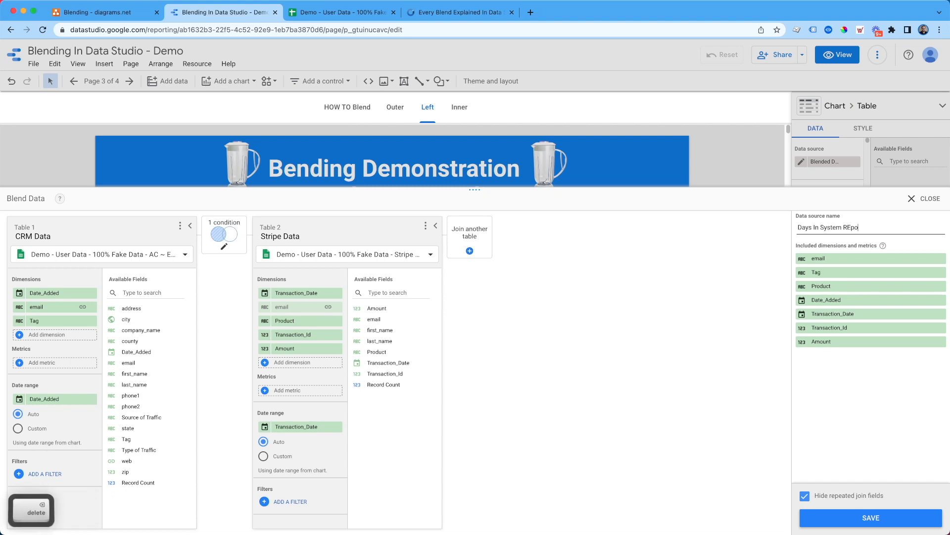
{"action": "type", "text": "t"}
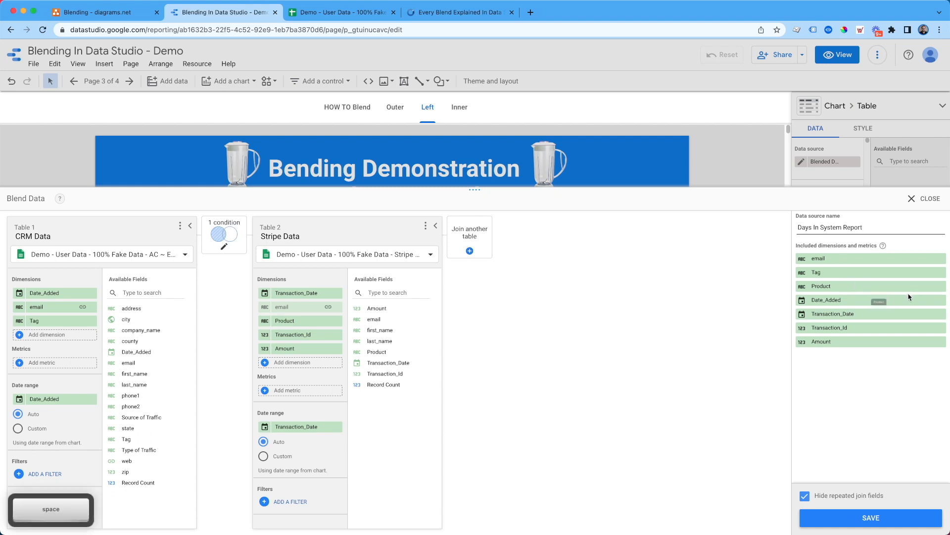
{"action": "key", "text": "BackSpace"}
{"action": "type", "text": "("}
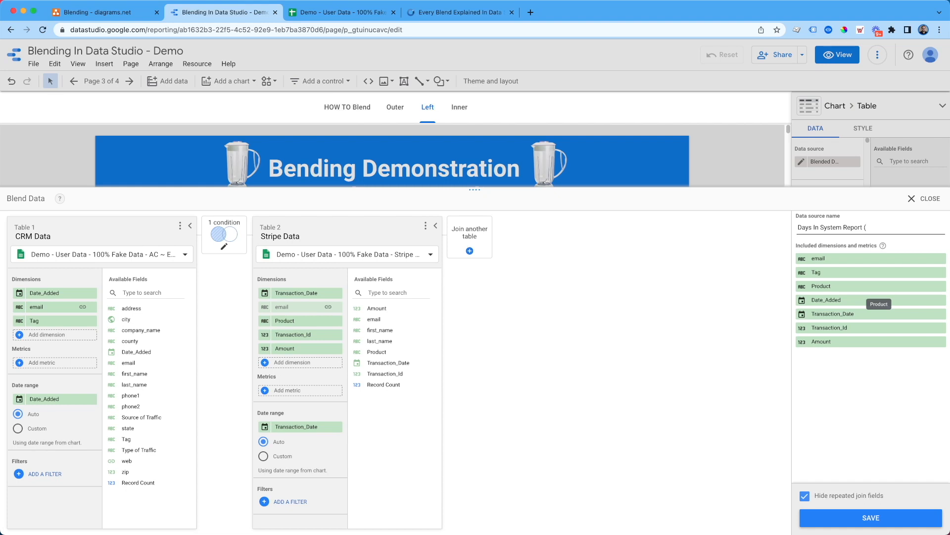
{"action": "type", "text": "CRM/S"}
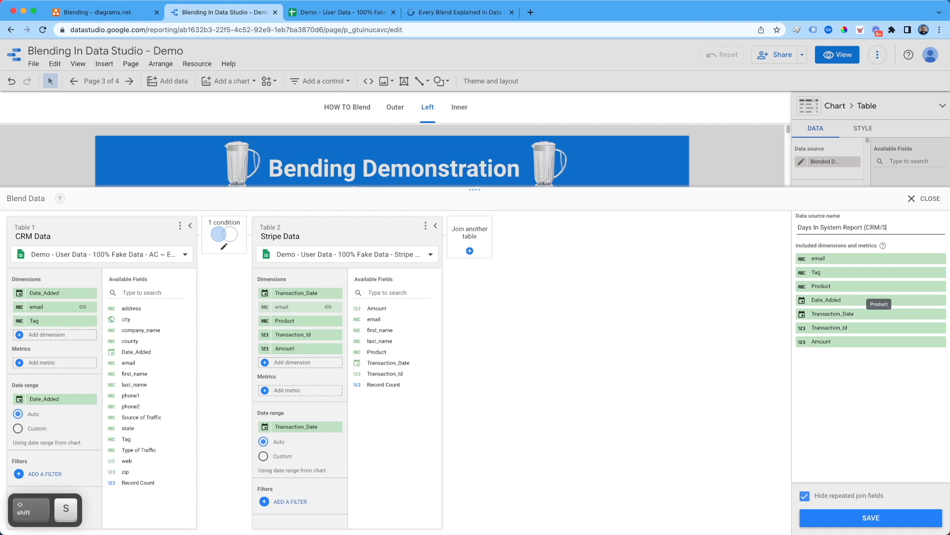
{"action": "type", "text": "tripe)"}
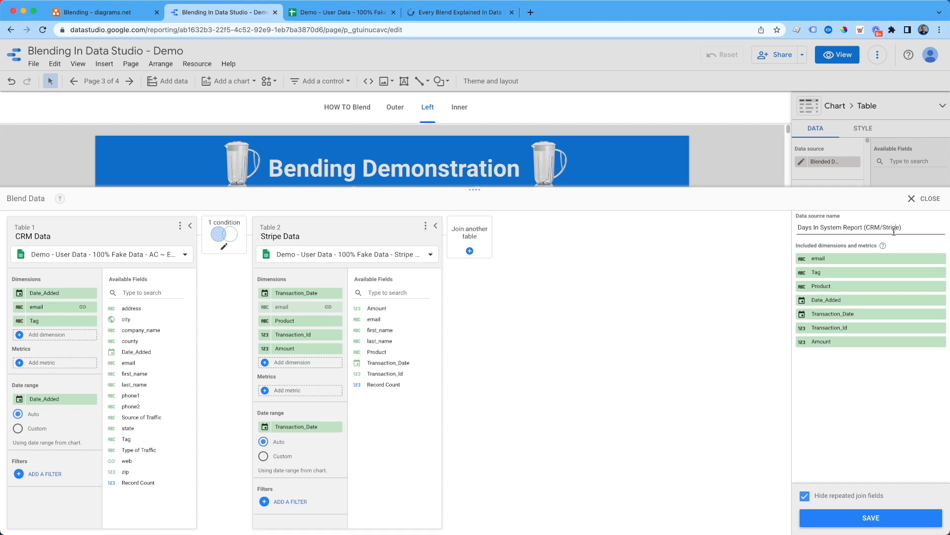
{"action": "left_click", "coordinate": [889, 519]}
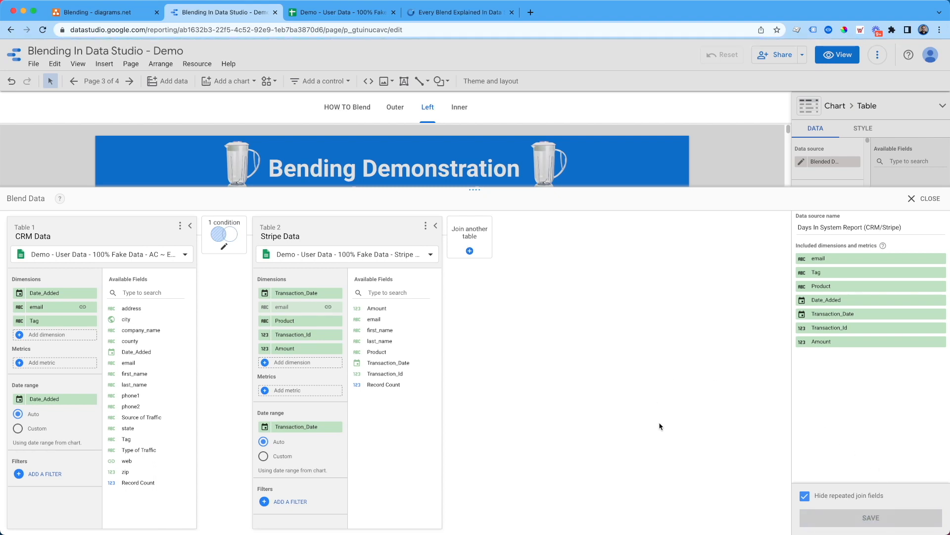
{"action": "left_click", "coordinate": [926, 198]}
Step: Move the blended table down toward the lower part of the report page
{"action": "left_click_drag", "start_coordinate": [442, 342], "coordinate": [483, 449]}
{"action": "scroll", "coordinate": [483, 449], "scroll_direction": "down", "scroll_amount": 2}
{"action": "scroll", "coordinate": [577, 443], "scroll_direction": "down", "scroll_amount": 2}
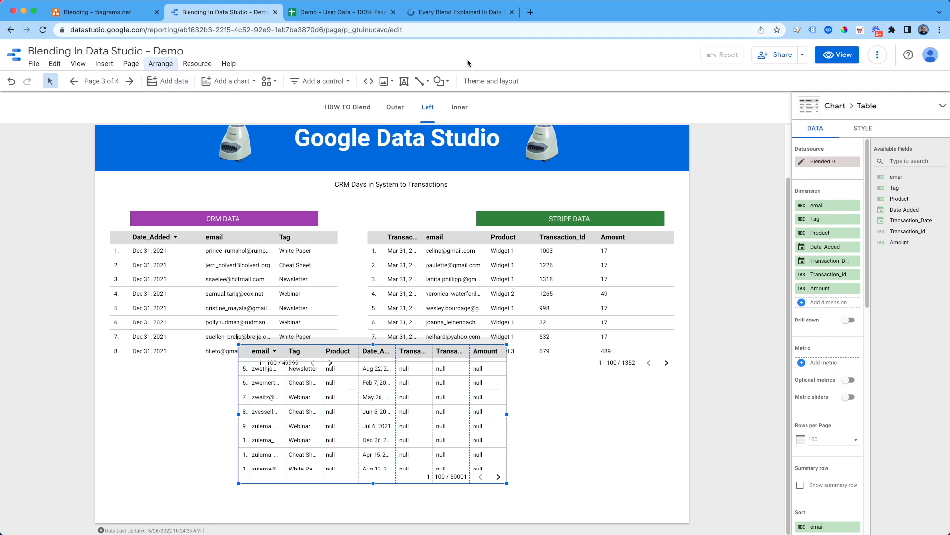
Step: Set the report's canvas height to 2000 px in the layout settings
{"action": "left_click", "coordinate": [480, 83]}
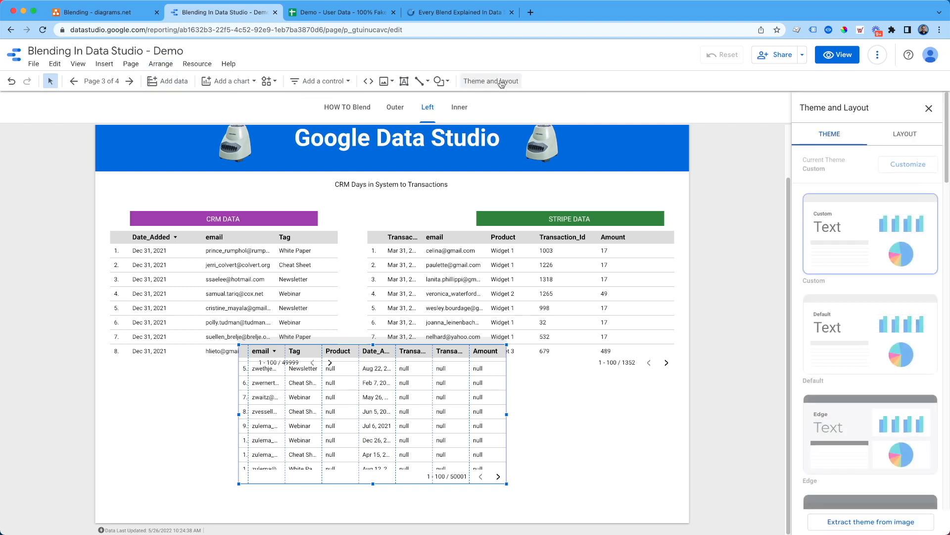
{"action": "left_click", "coordinate": [916, 139]}
{"action": "scroll", "coordinate": [876, 335], "scroll_direction": "down", "scroll_amount": 3}
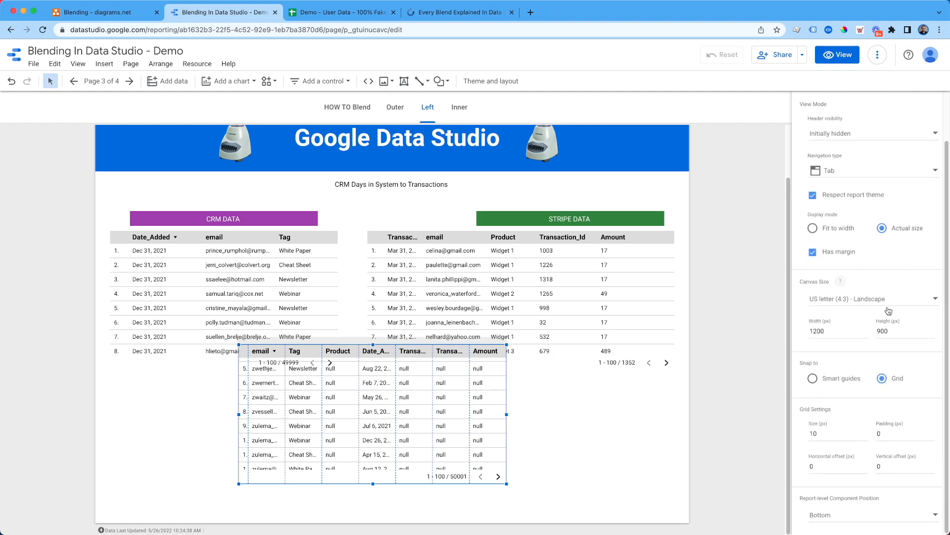
{"action": "left_click", "coordinate": [880, 332]}
{"action": "key", "text": "BackSpace"}
{"action": "key", "text": "BackSpace"}
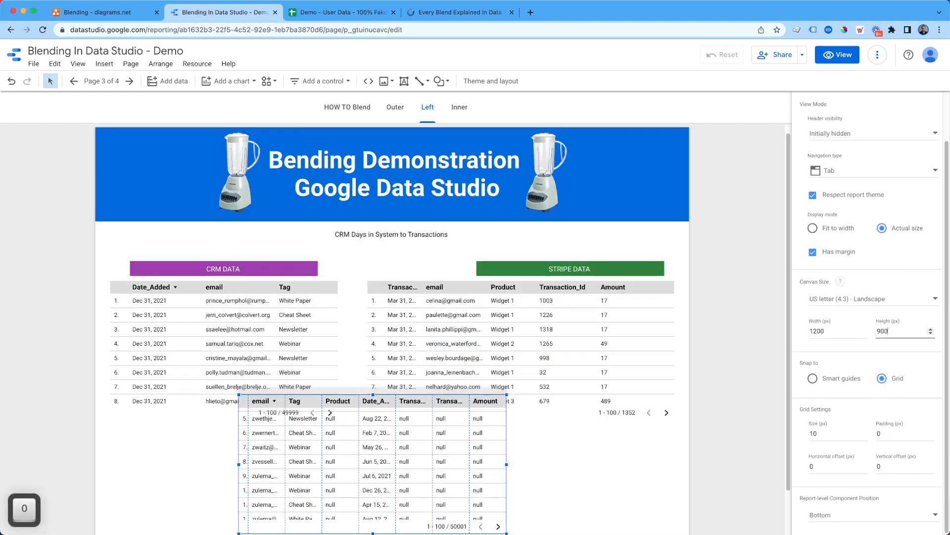
{"action": "key", "text": "BackSpace"}
{"action": "type", "text": "2000"}
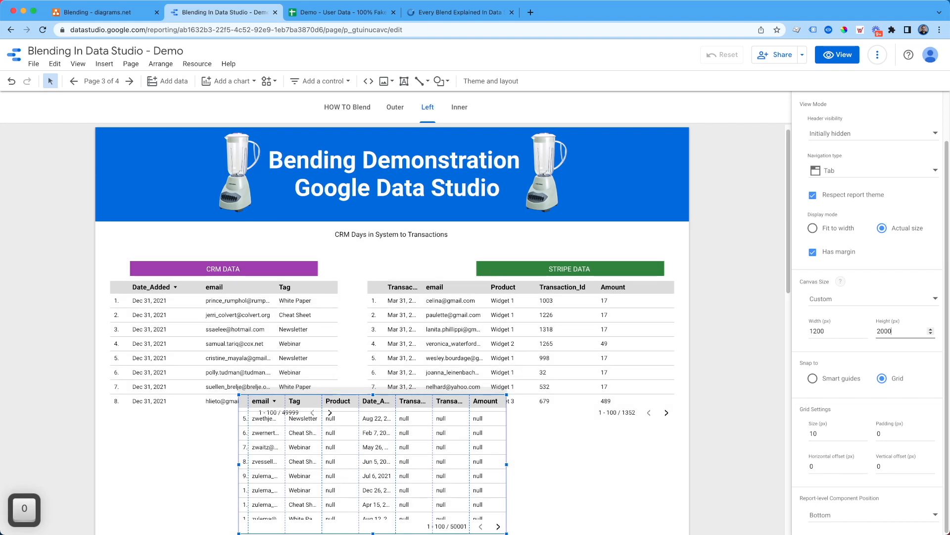
Step: Widen the blended table and place it in the free space beneath the CRM and Stripe tables
{"action": "scroll", "coordinate": [728, 391], "scroll_direction": "down", "scroll_amount": 3}
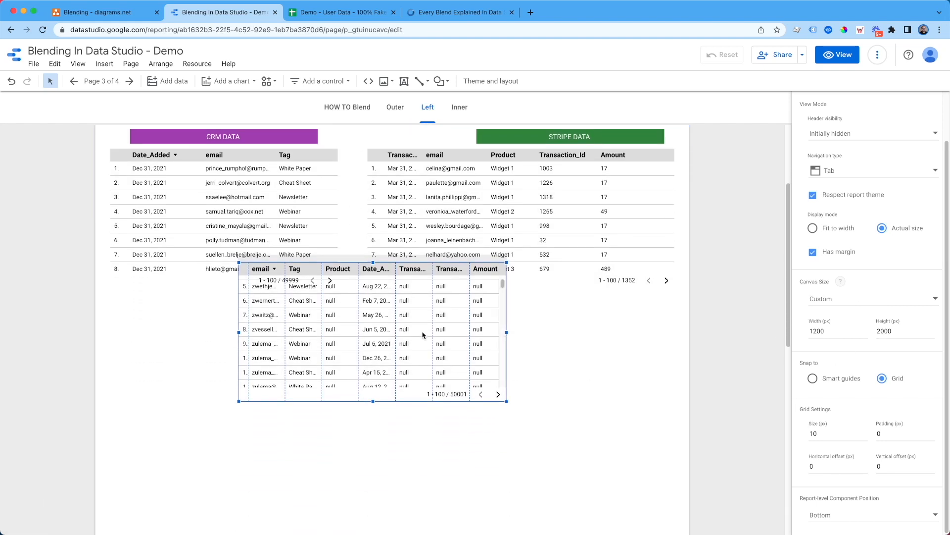
{"action": "left_click_drag", "start_coordinate": [423, 335], "coordinate": [386, 390]}
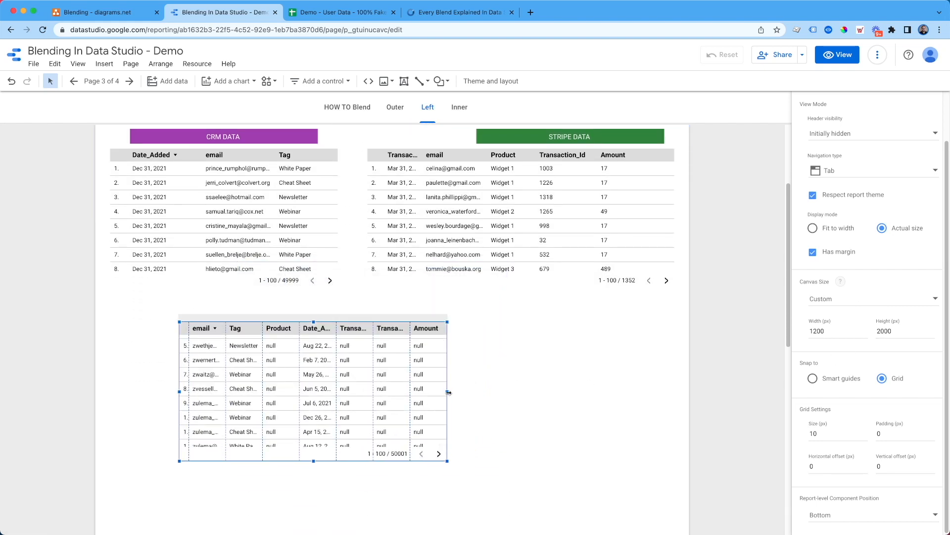
{"action": "left_click_drag", "start_coordinate": [447, 391], "coordinate": [590, 392]}
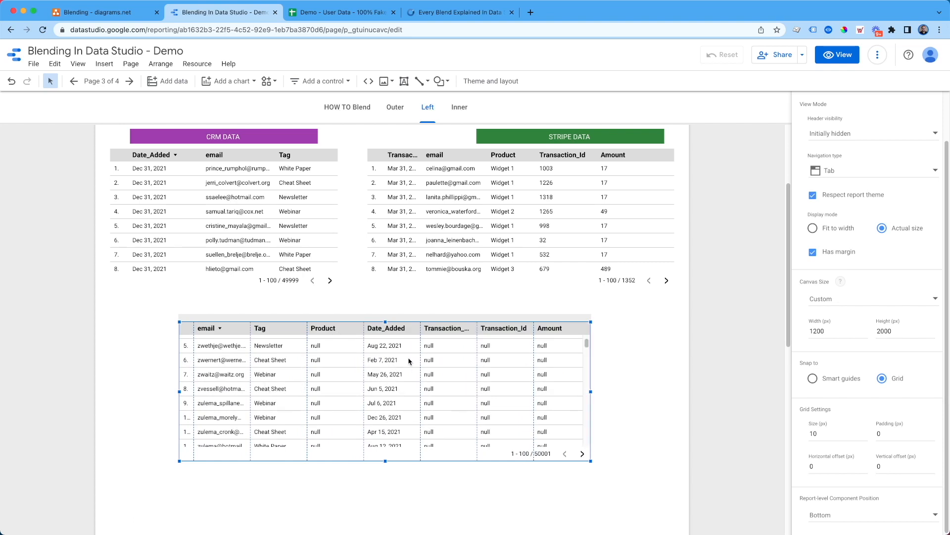
{"action": "left_click", "coordinate": [503, 316]}
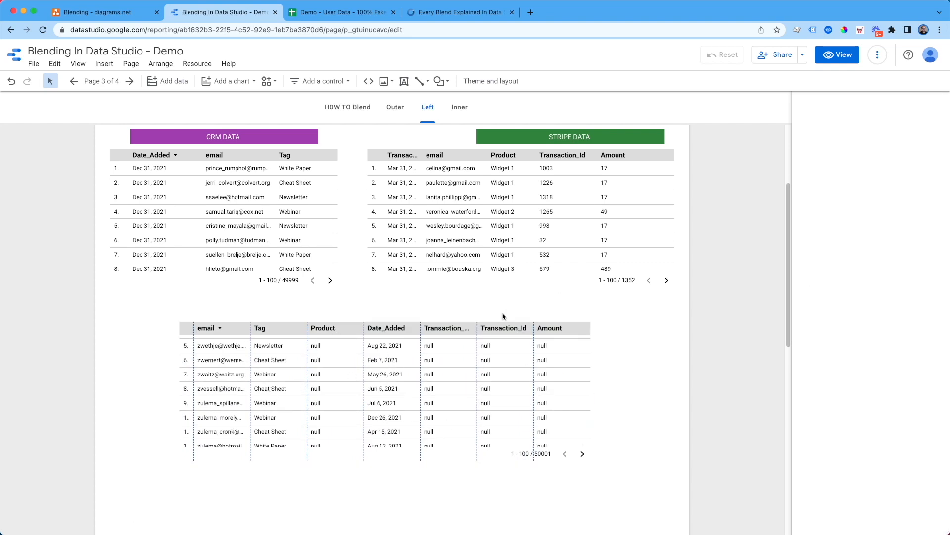
{"action": "left_click_drag", "start_coordinate": [505, 319], "coordinate": [509, 341]}
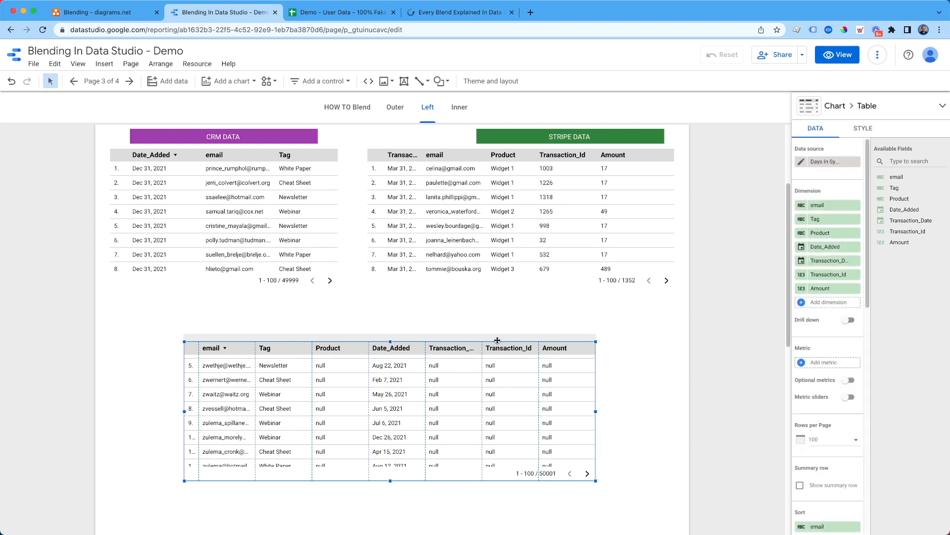
{"action": "left_click_drag", "start_coordinate": [498, 340], "coordinate": [499, 380]}
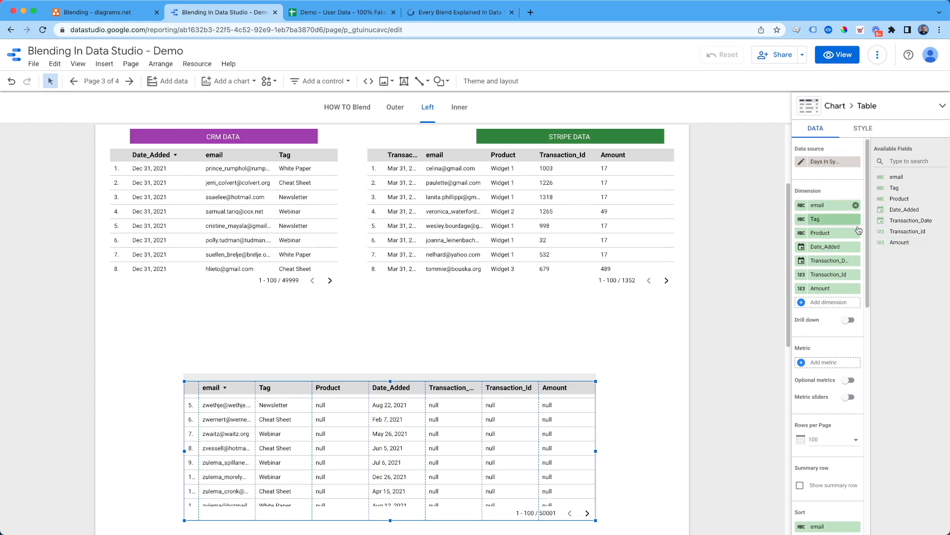
Step: Create a calculated metric for the blended table with the formula DATE_DIFF(Transaction_Date, Date_Added)
{"action": "left_click", "coordinate": [827, 363]}
{"action": "left_click", "coordinate": [815, 508]}
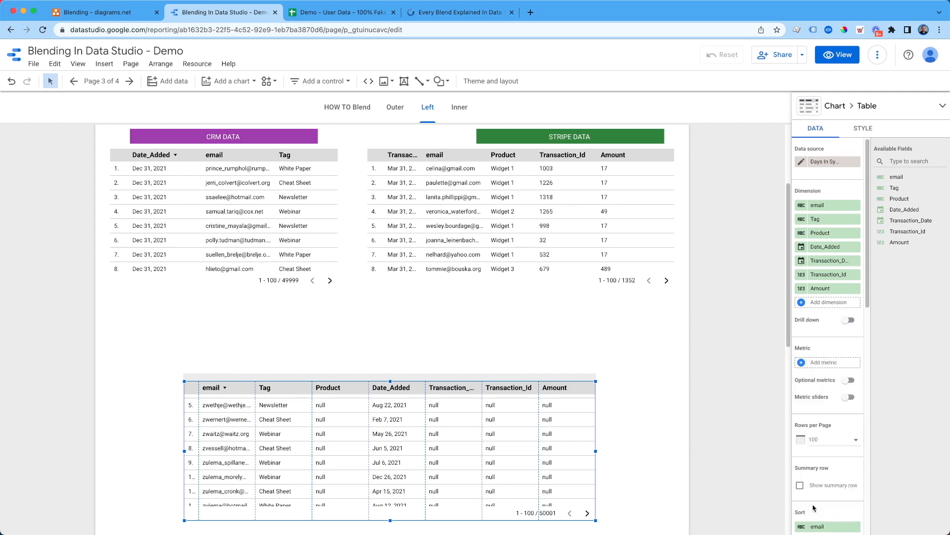
{"action": "left_click", "coordinate": [766, 362]}
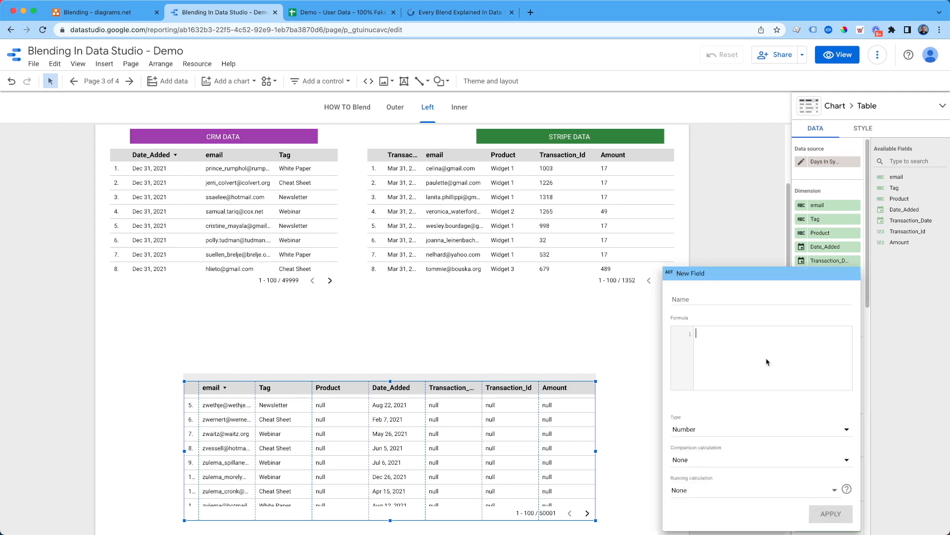
{"action": "type", "text": "date"}
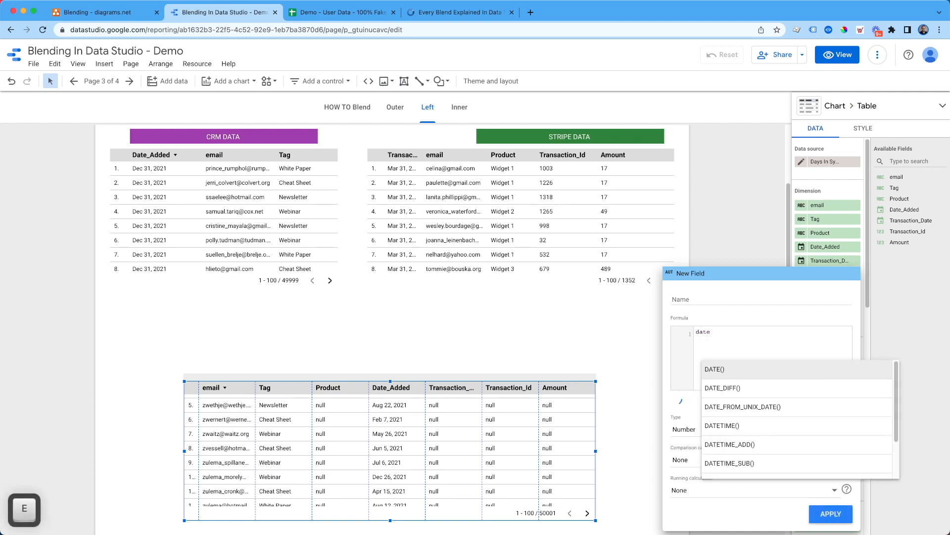
{"action": "left_click", "coordinate": [737, 388]}
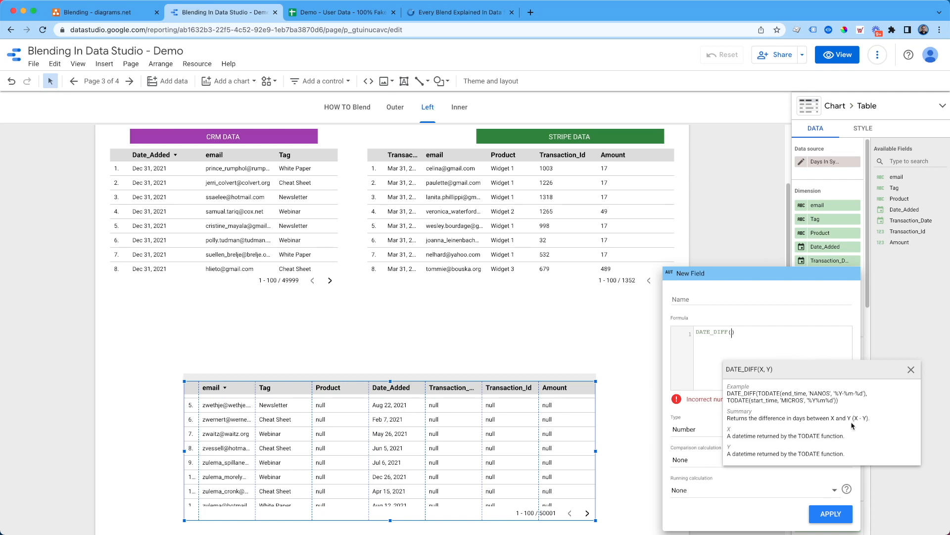
{"action": "left_click_drag", "start_coordinate": [869, 417], "coordinate": [852, 417]}
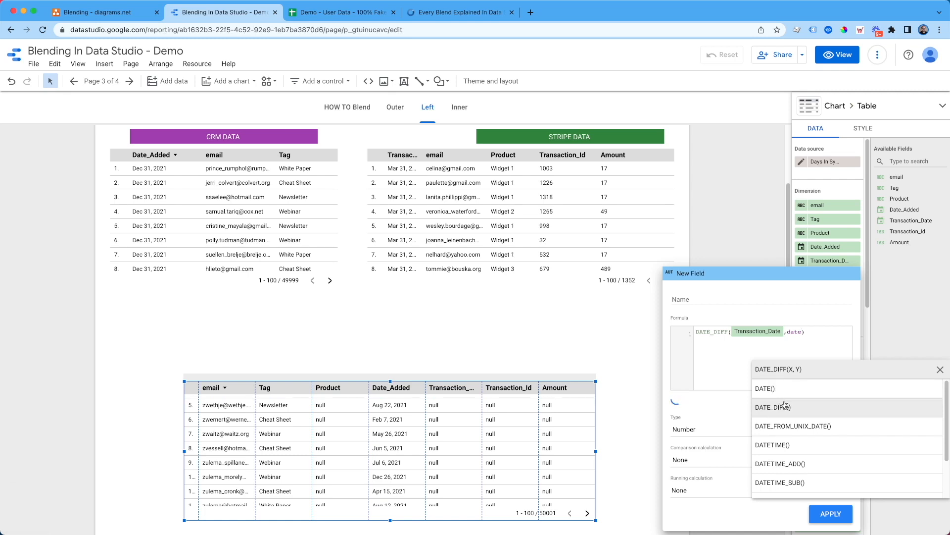
{"action": "key", "text": "BackSpace"}
{"action": "key", "text": "BackSpace"}
{"action": "key", "text": "BackSpace"}
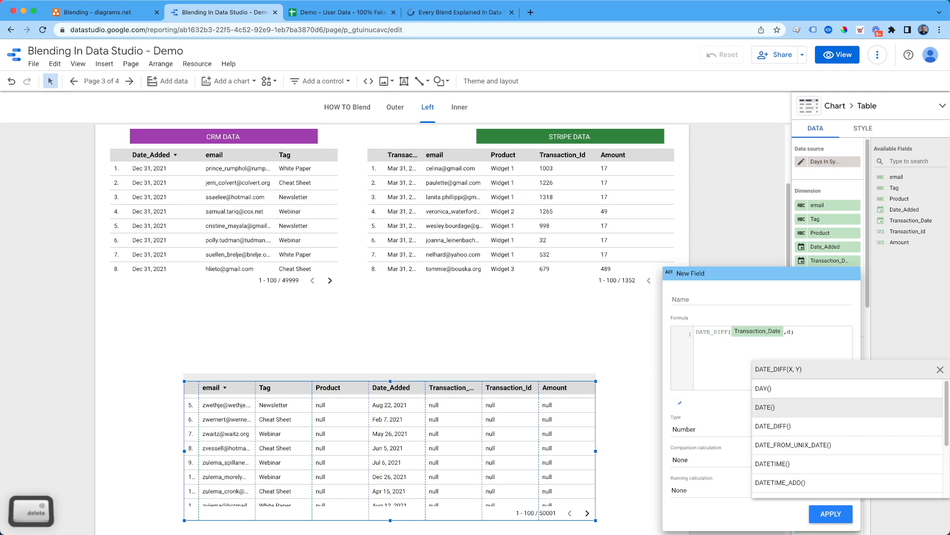
{"action": "key", "text": "BackSpace"}
{"action": "type", "text": "Date)"}
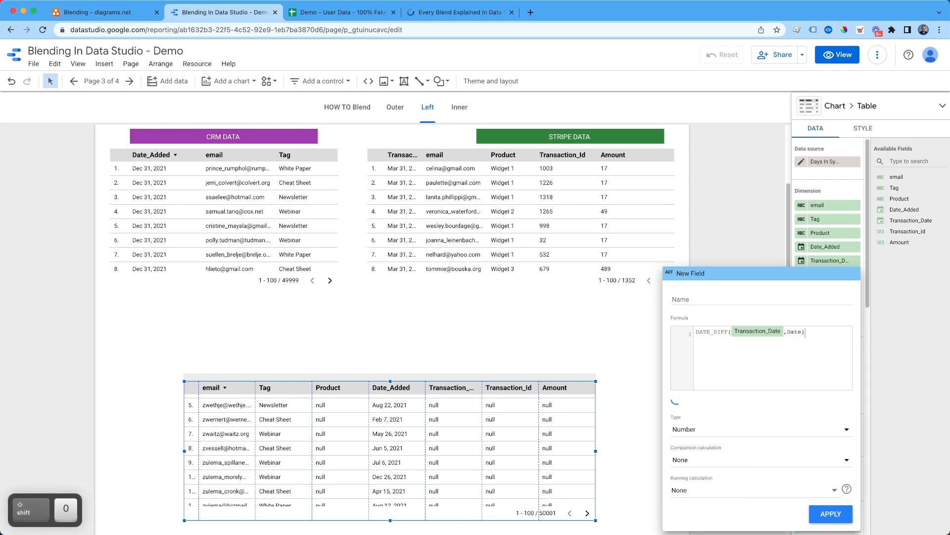
{"action": "key", "text": "BackSpace"}
{"action": "type", "text": "_Added"}
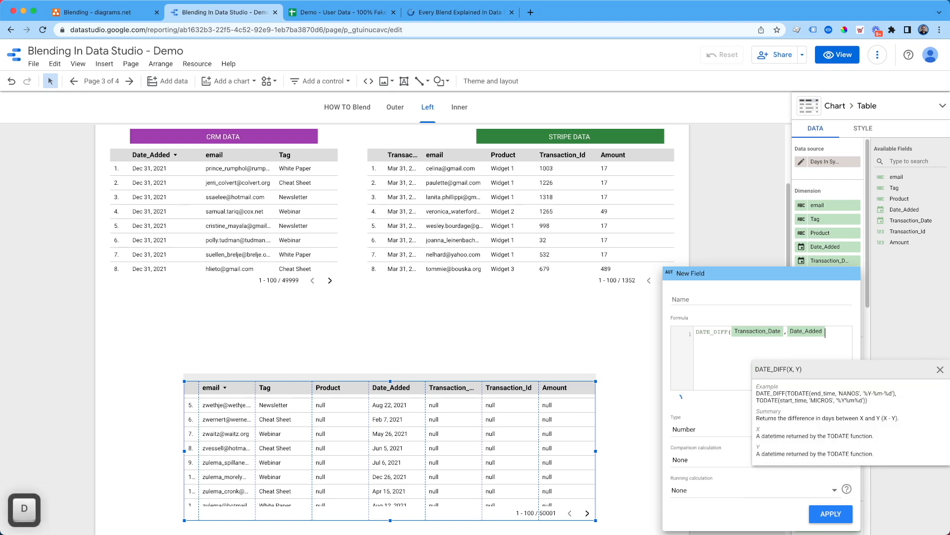
{"action": "key", "text": "shift"}
{"action": "type", "text": ")"}
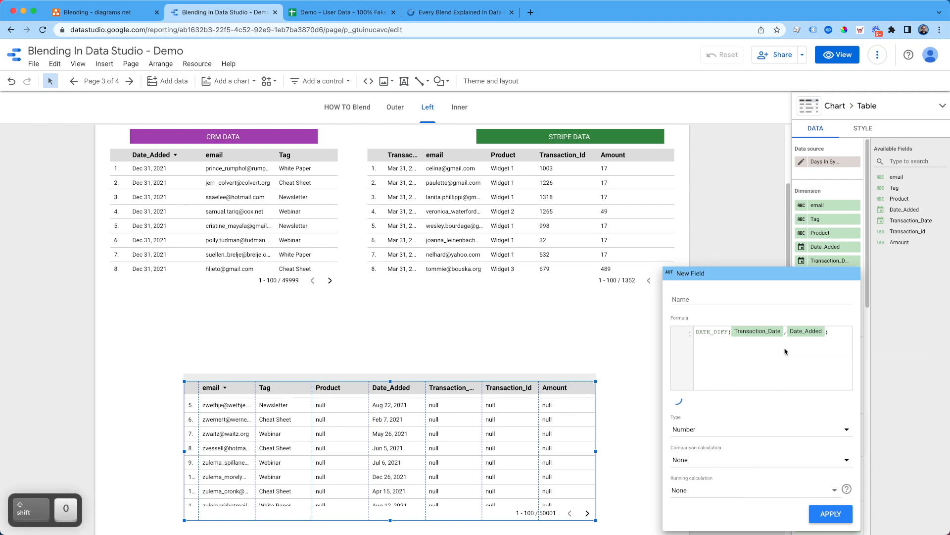
Step: Name the calculated metric DIS - Days in system and apply it to the table
{"action": "left_click", "coordinate": [788, 301]}
{"action": "type", "text": "DIS"}
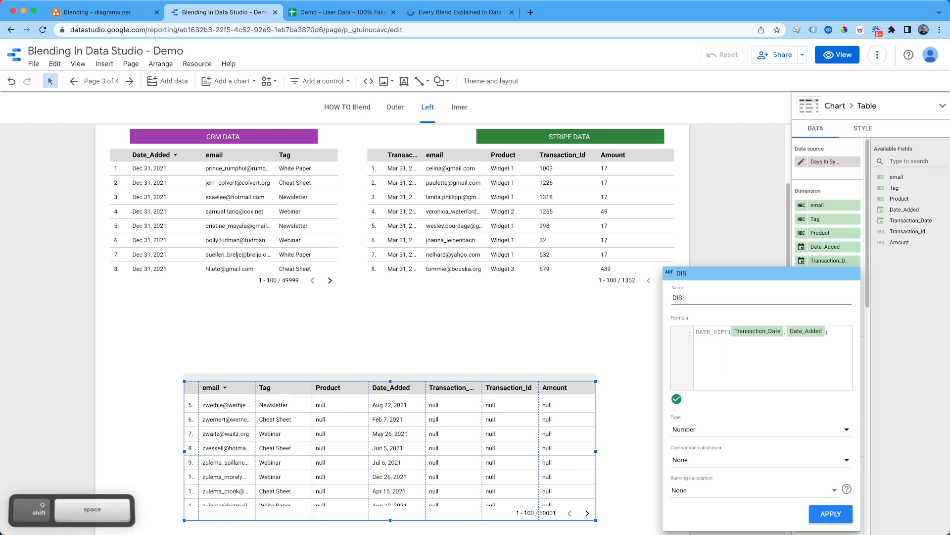
{"action": "type", "text": " - Days in "}
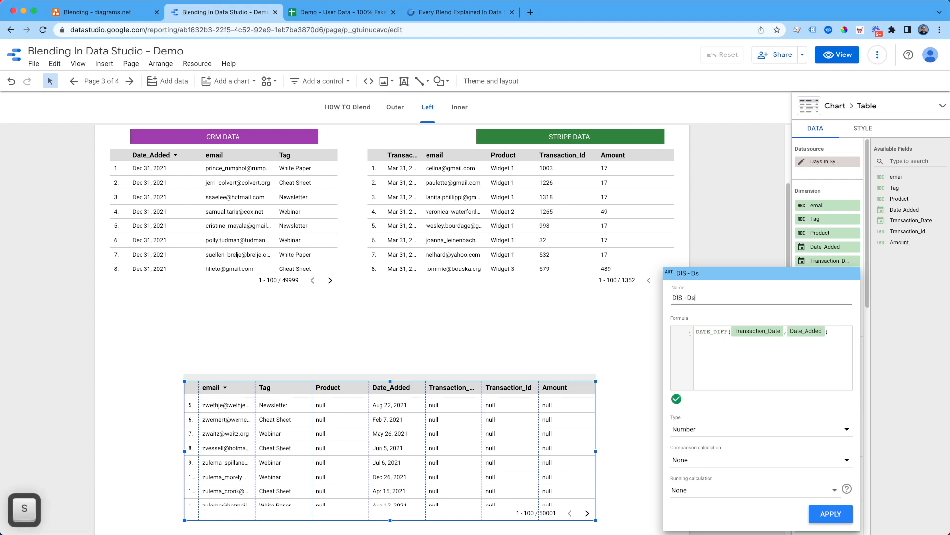
{"action": "type", "text": "system"}
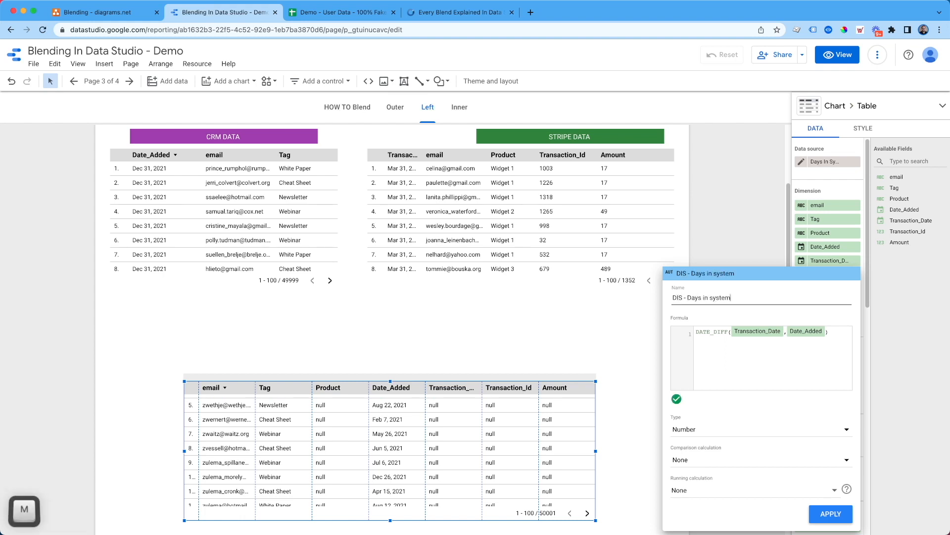
{"action": "left_click", "coordinate": [830, 513]}
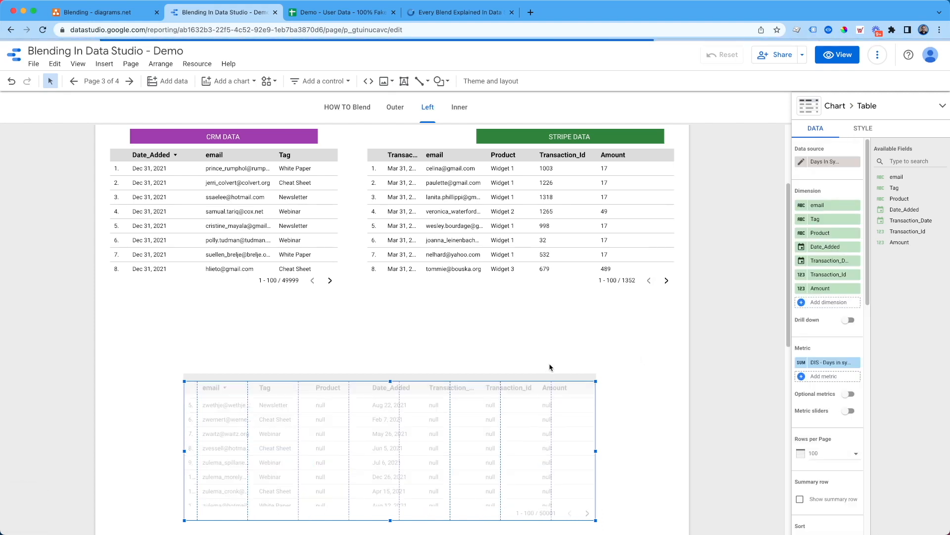
Step: Move the blended table up and outward so it sits closer beneath the CRM and Stripe tables
{"action": "left_click_drag", "start_coordinate": [548, 384], "coordinate": [514, 324]}
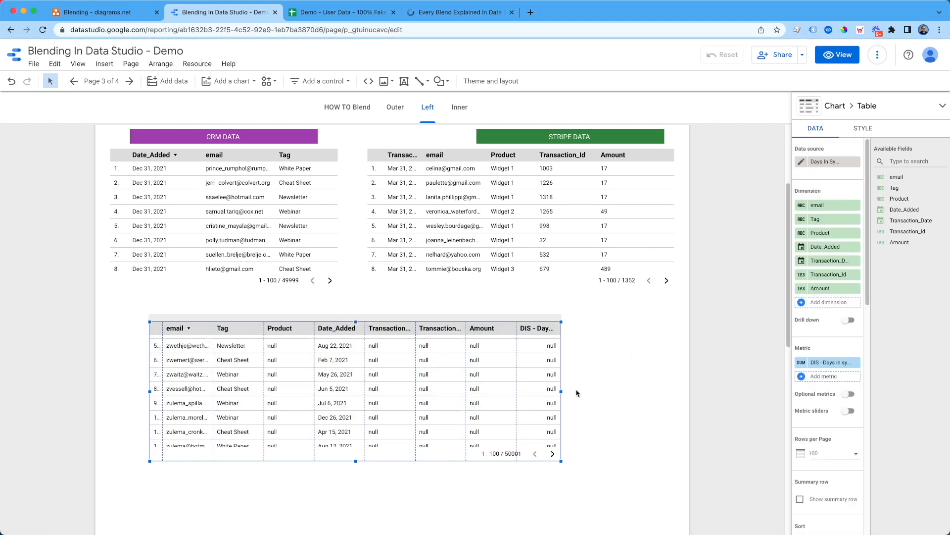
Step: Shift the blended table slightly up towards the Stripe side of the page and widen it to give its columns more room
{"action": "scroll", "coordinate": [556, 395], "scroll_direction": "up", "scroll_amount": 3}
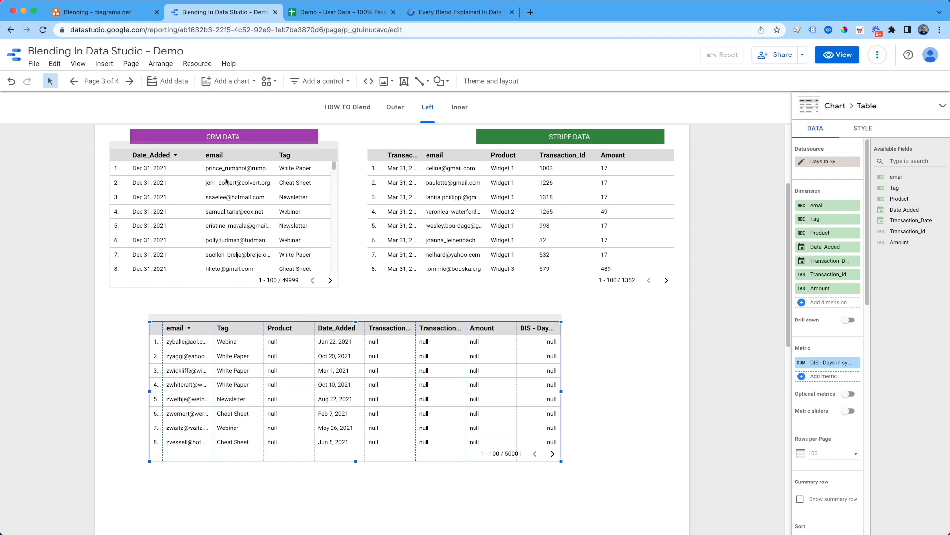
{"action": "left_click", "coordinate": [399, 211]}
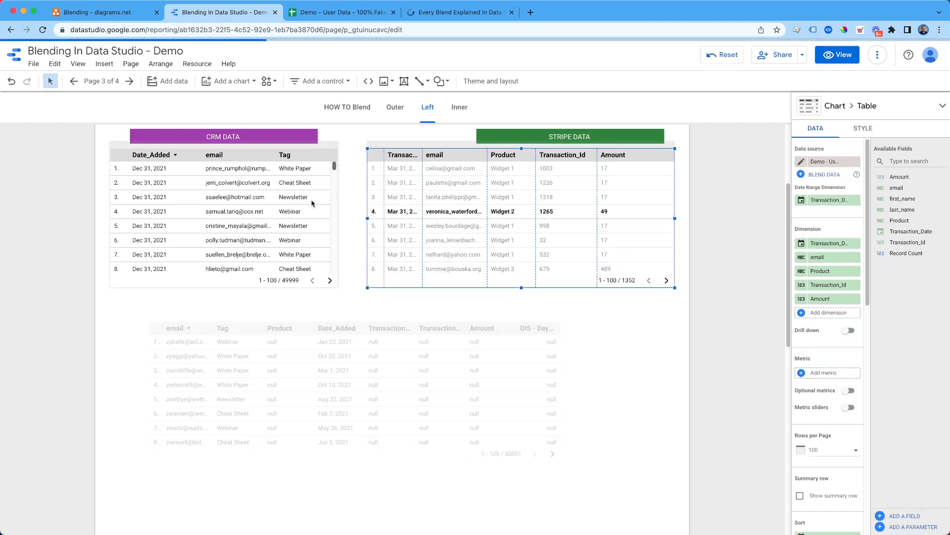
{"action": "left_click", "coordinate": [420, 212]}
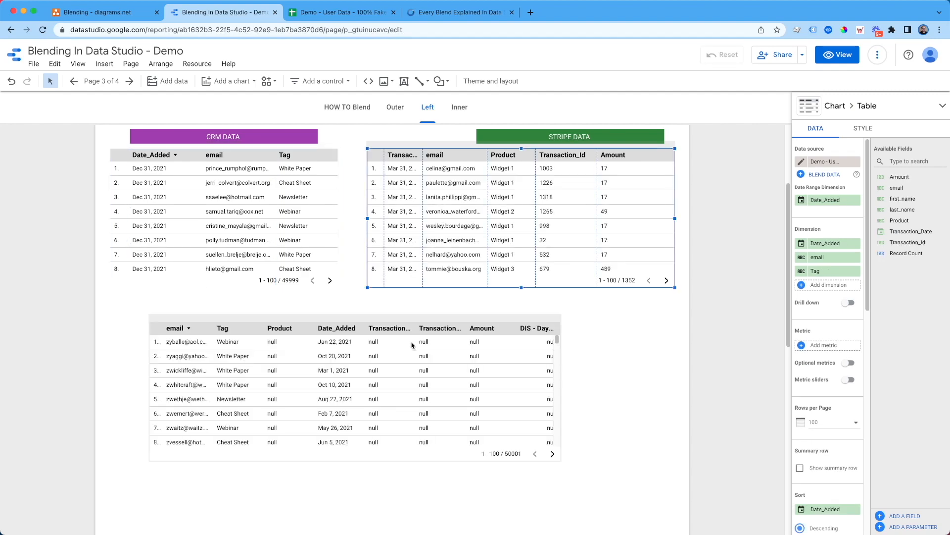
{"action": "left_click_drag", "start_coordinate": [423, 324], "coordinate": [448, 320]}
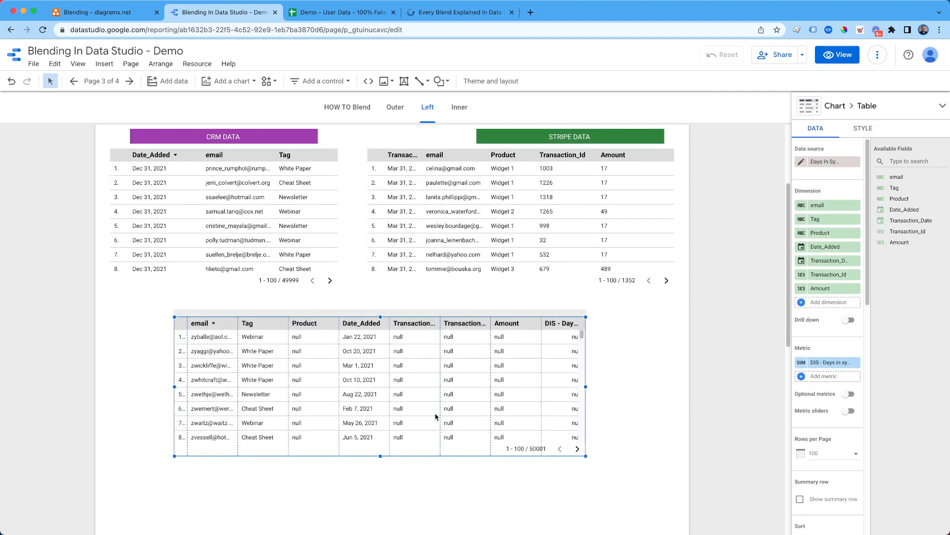
{"action": "left_click_drag", "start_coordinate": [587, 386], "coordinate": [626, 386]}
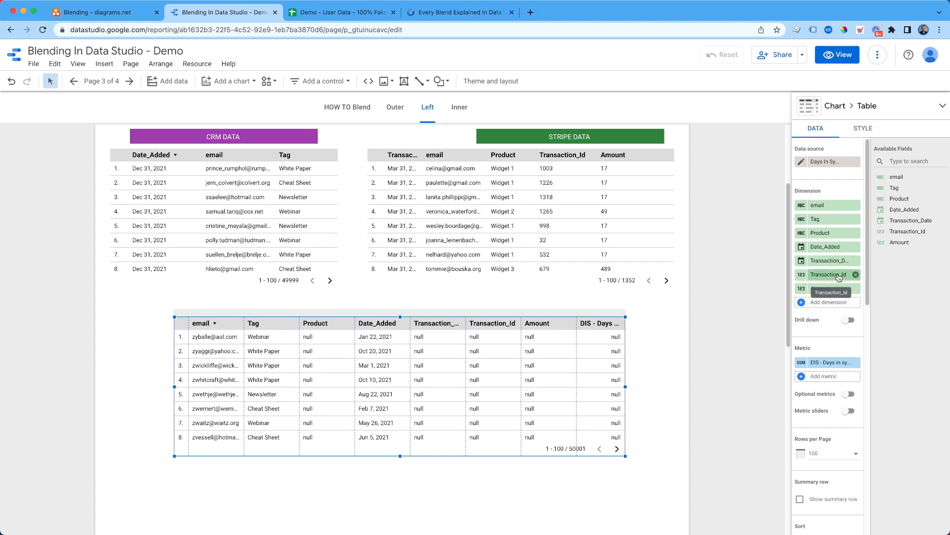
Step: Sort the blended table by Transaction_Id instead of email, then shift it back towards the CRM side and widen it further
{"action": "scroll", "coordinate": [832, 371], "scroll_direction": "down", "scroll_amount": 2}
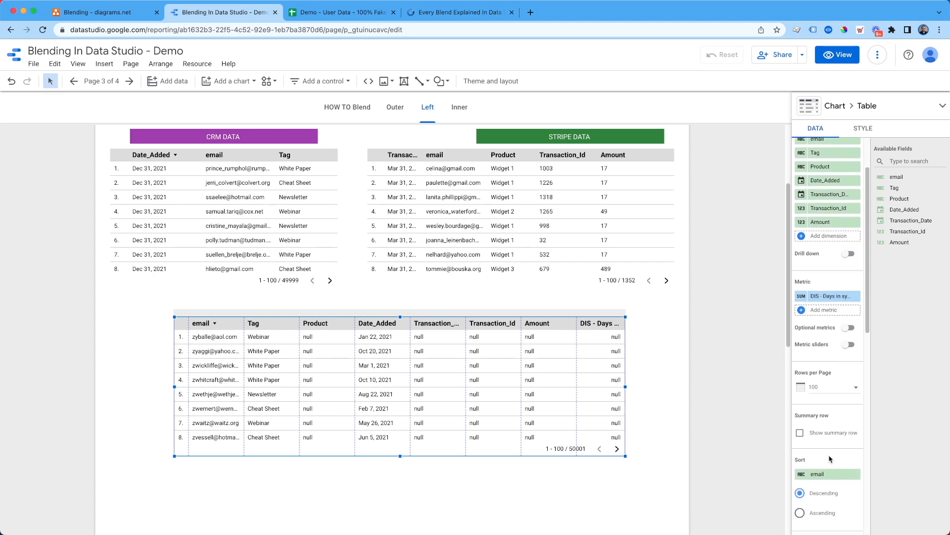
{"action": "left_click_drag", "start_coordinate": [832, 208], "coordinate": [827, 460]}
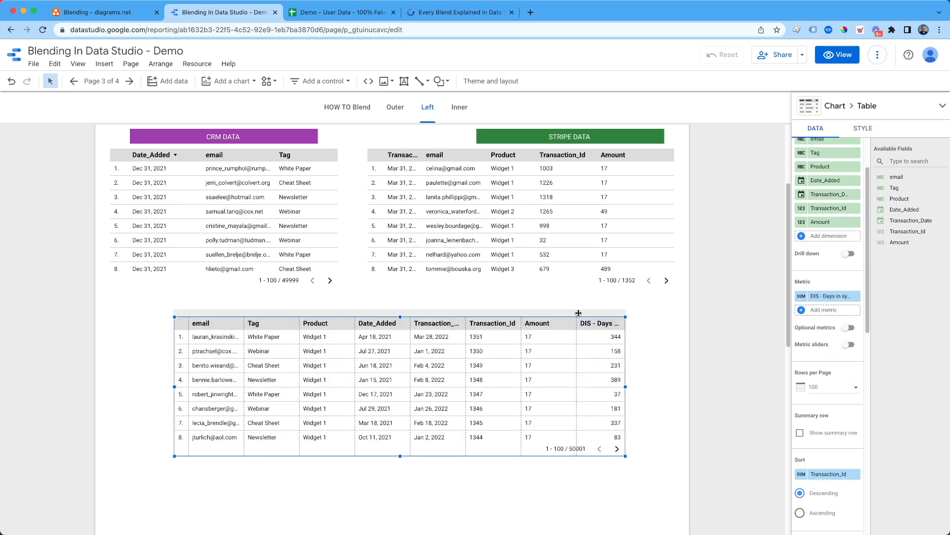
{"action": "left_click_drag", "start_coordinate": [576, 312], "coordinate": [526, 313]}
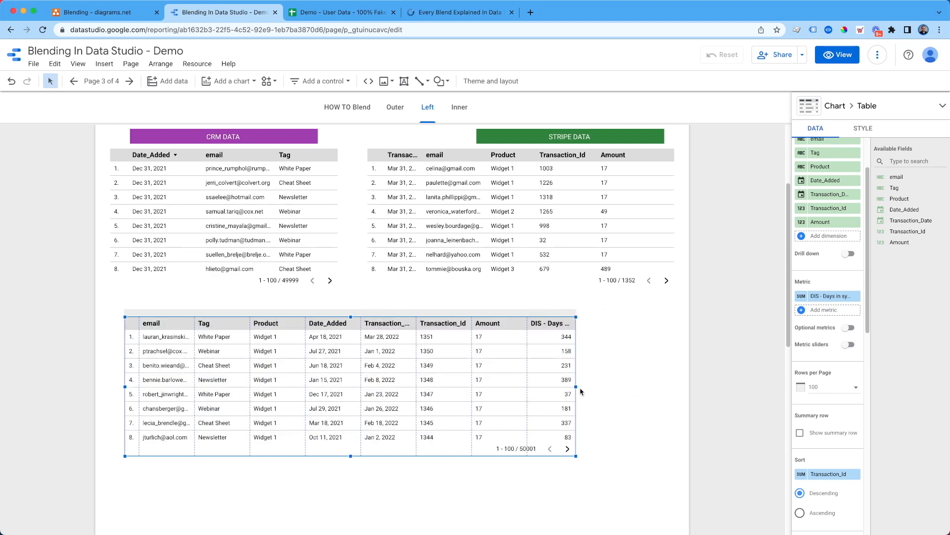
{"action": "left_click_drag", "start_coordinate": [576, 387], "coordinate": [615, 387]}
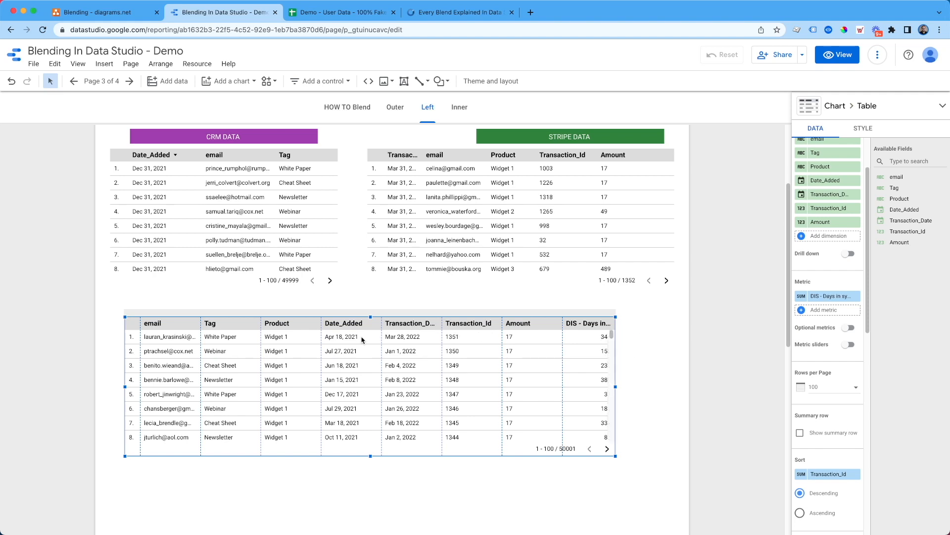
{"action": "left_click", "coordinate": [202, 138]}
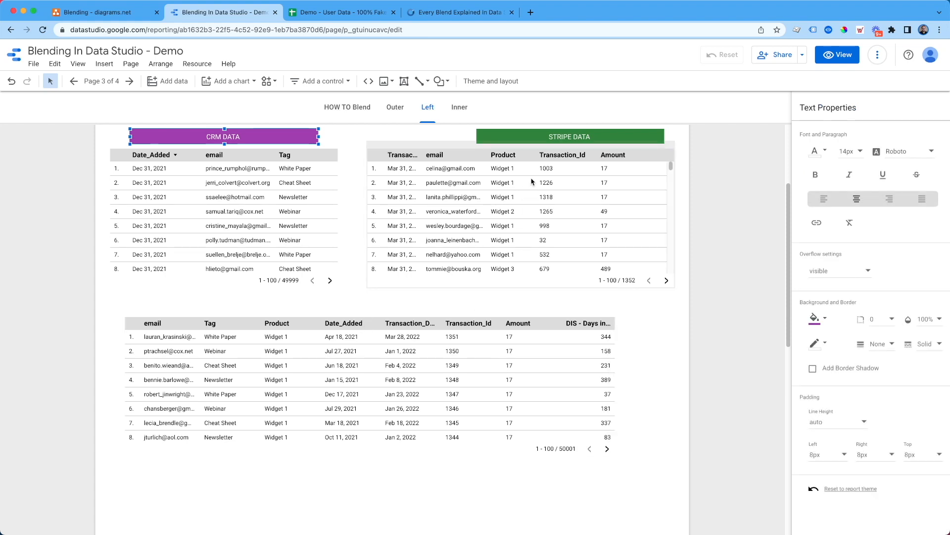
{"action": "left_click", "coordinate": [534, 135]}
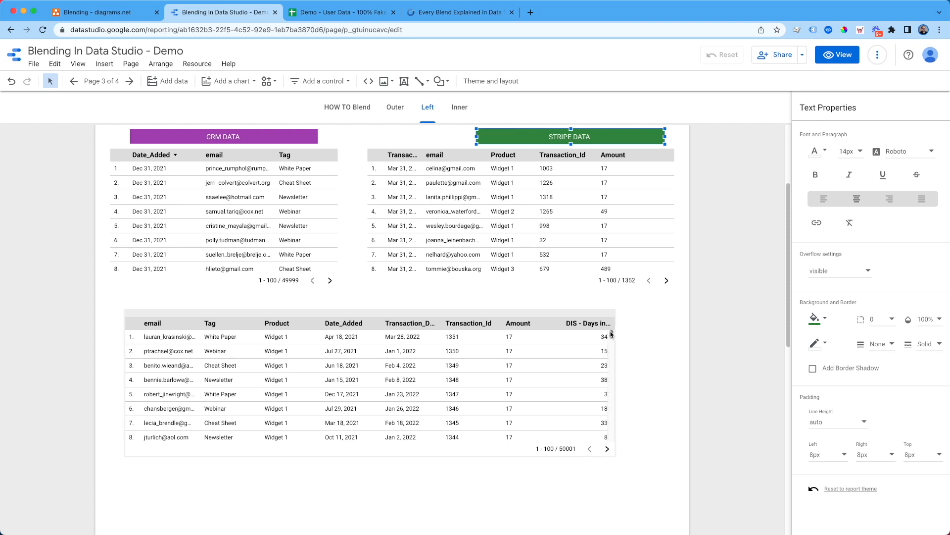
{"action": "scroll", "coordinate": [556, 398], "scroll_direction": "down", "scroll_amount": 2}
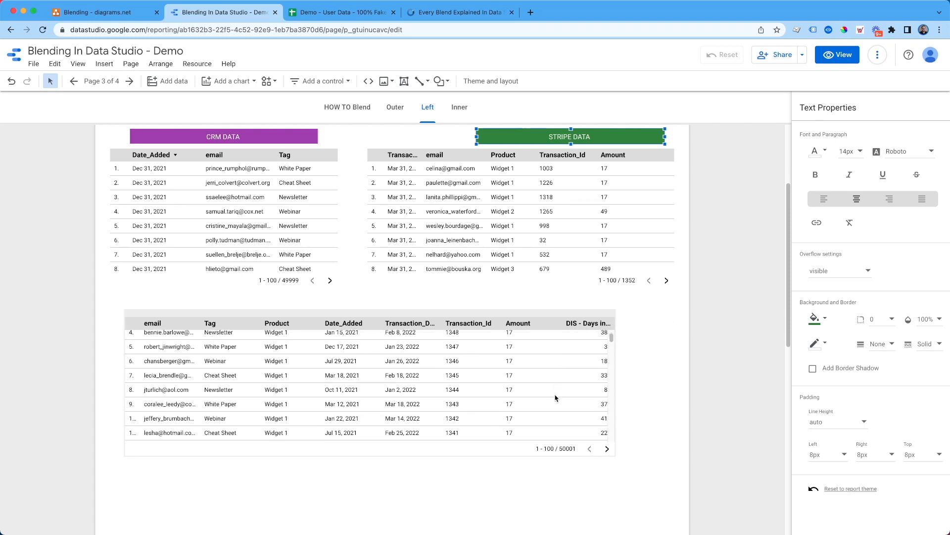
{"action": "scroll", "coordinate": [556, 397], "scroll_direction": "up", "scroll_amount": 2}
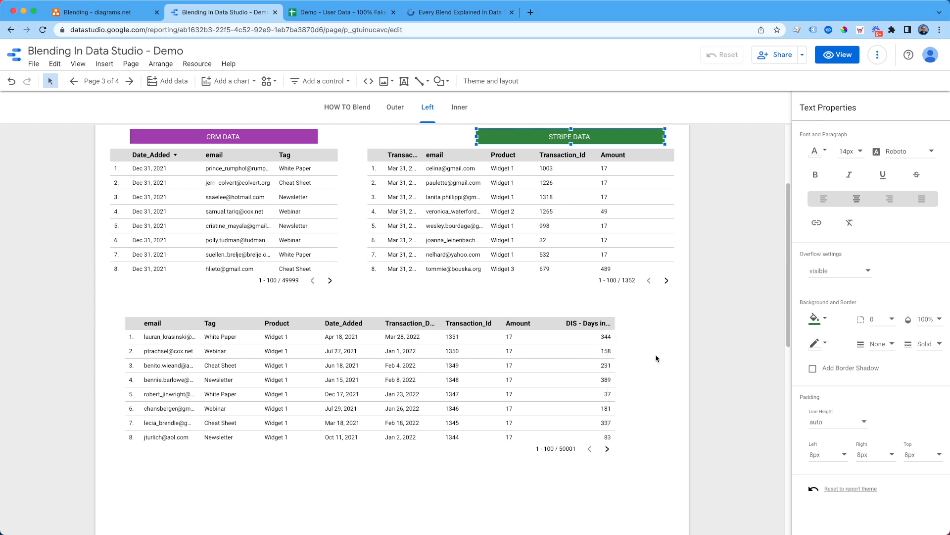
Step: Remove the email, Date_Added, Transaction_Date and Transaction_Id dimensions from the blended table, keeping Tag, Product and Amount
{"action": "left_click", "coordinate": [586, 314]}
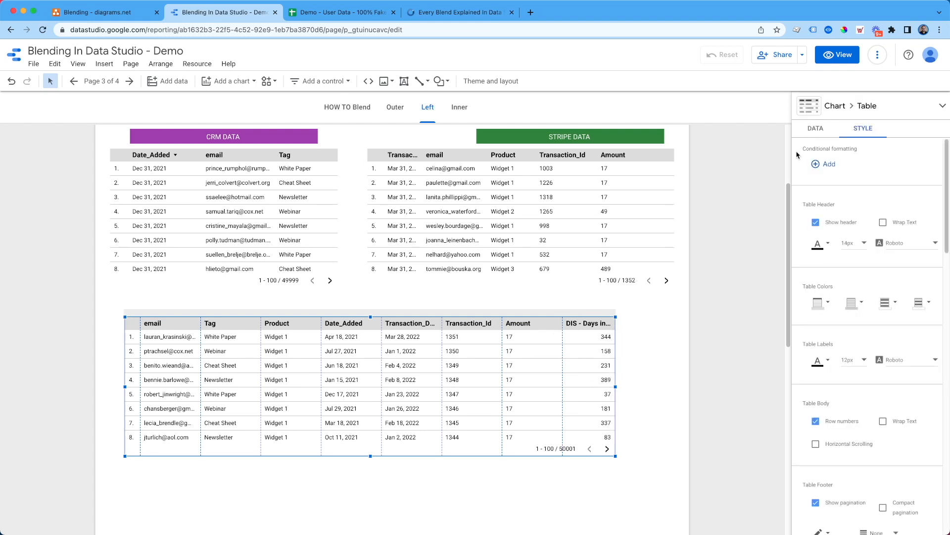
{"action": "left_click", "coordinate": [815, 129]}
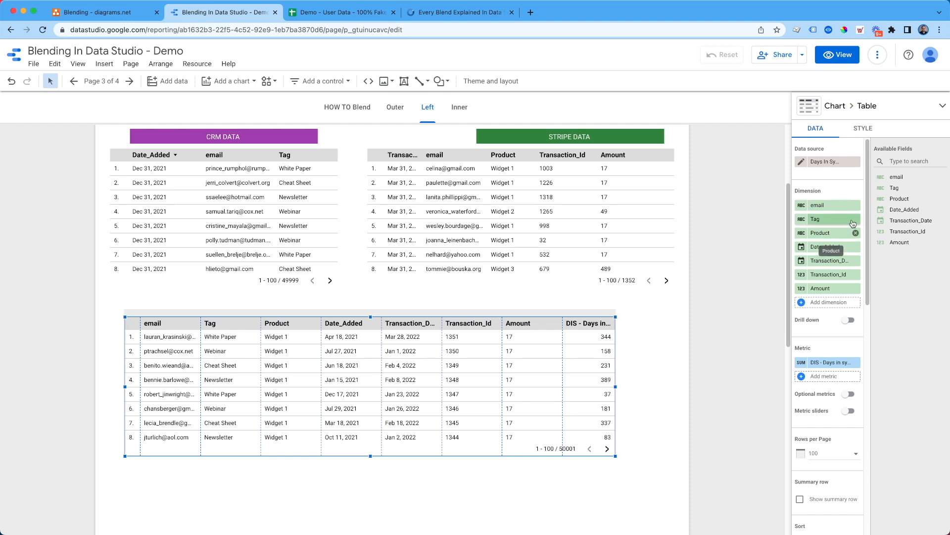
{"action": "left_click", "coordinate": [857, 205]}
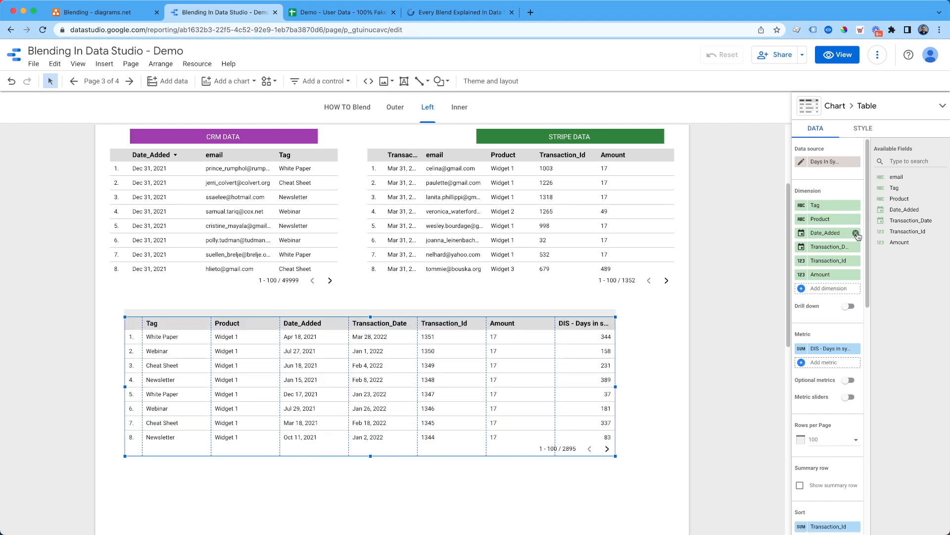
{"action": "left_click", "coordinate": [855, 233]}
{"action": "left_click", "coordinate": [856, 233]}
{"action": "left_click", "coordinate": [856, 233]}
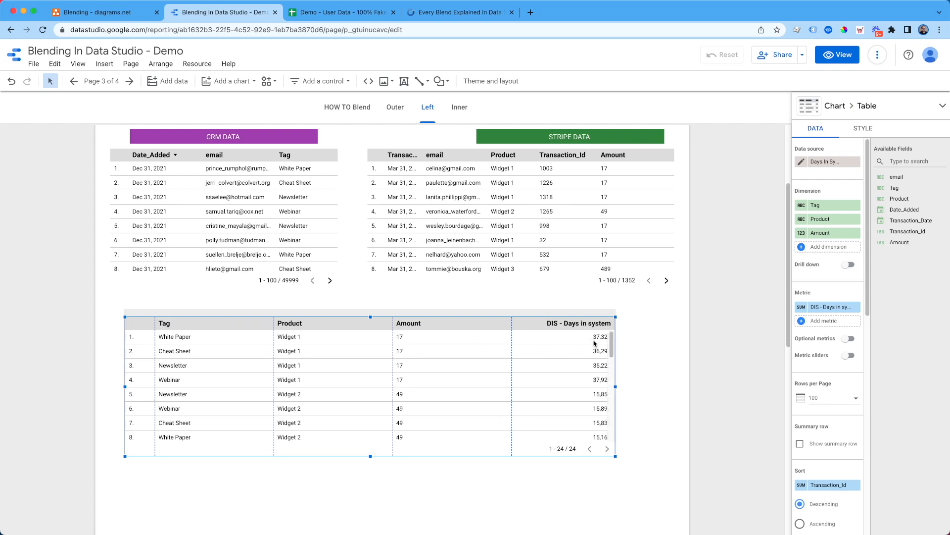
Step: Move Amount from the blended table's dimensions to its metrics and set the DIS - Days in system aggregation to Average
{"action": "scroll", "coordinate": [598, 345], "scroll_direction": "down", "scroll_amount": 3}
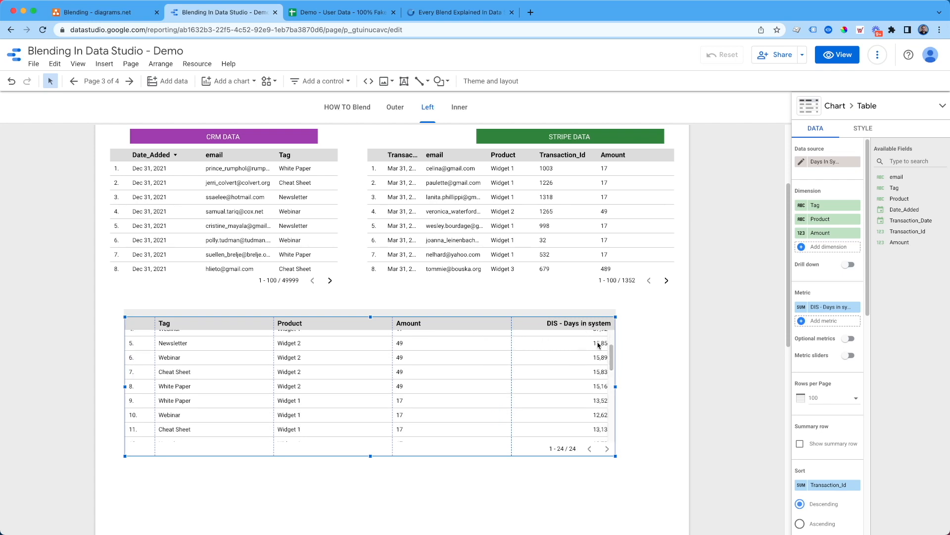
{"action": "left_click_drag", "start_coordinate": [824, 234], "coordinate": [832, 293]}
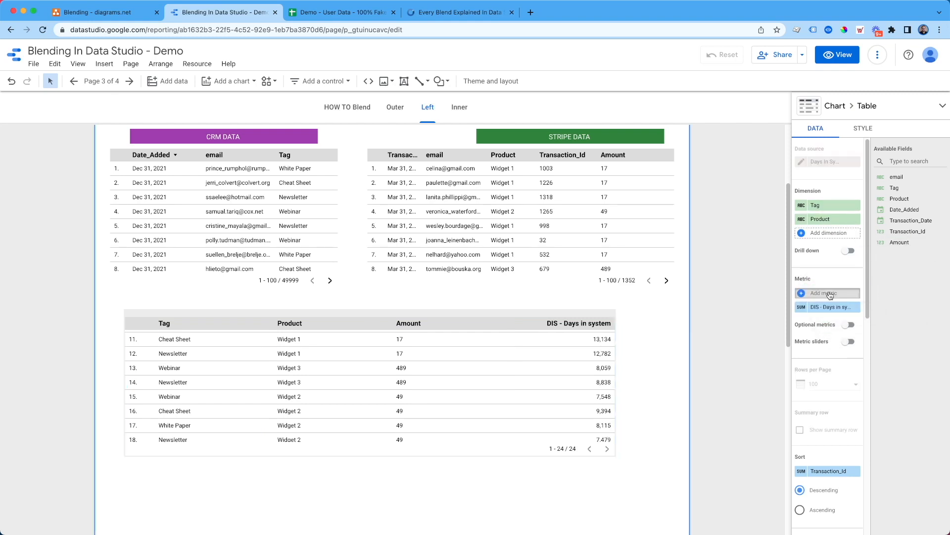
{"action": "left_click", "coordinate": [799, 310]}
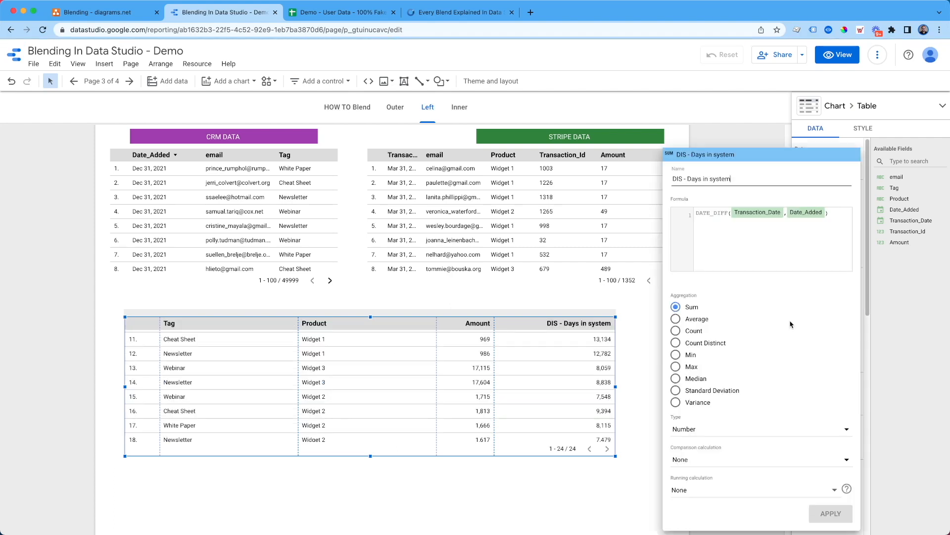
{"action": "left_click", "coordinate": [699, 320]}
{"action": "left_click", "coordinate": [834, 513]}
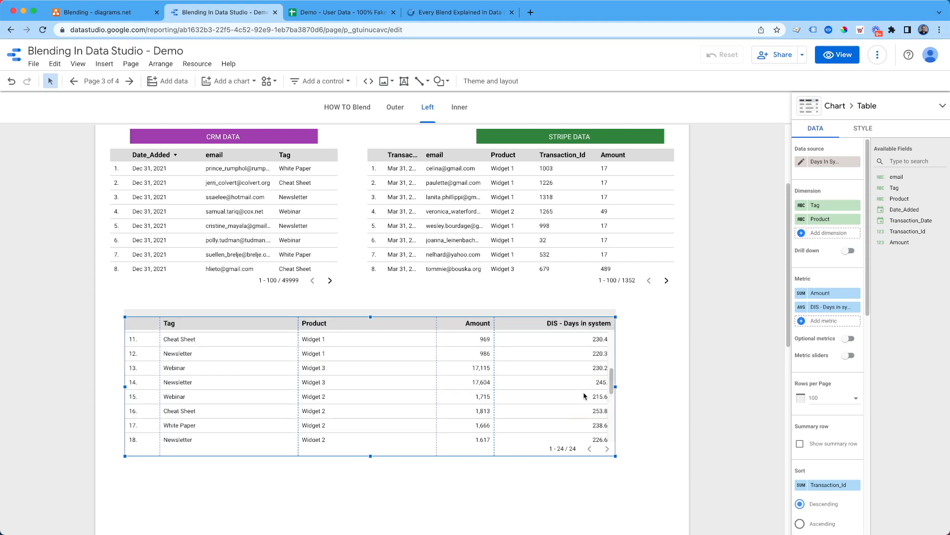
Step: Sort the blended table by DIS - Days in system descending and ascending, and examine the average days per tag and product
{"action": "scroll", "coordinate": [584, 396], "scroll_direction": "up", "scroll_amount": 1}
{"action": "scroll", "coordinate": [584, 396], "scroll_direction": "up", "scroll_amount": 2}
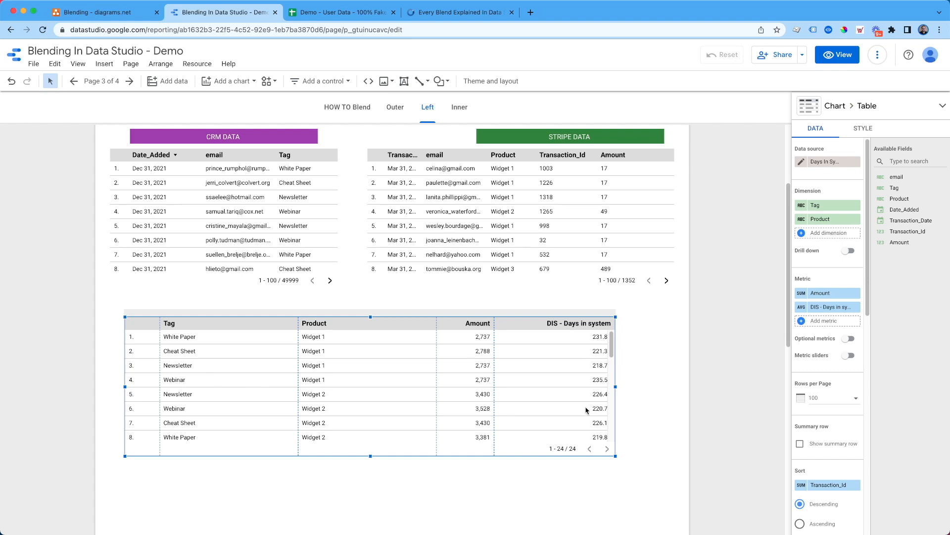
{"action": "left_click", "coordinate": [594, 323]}
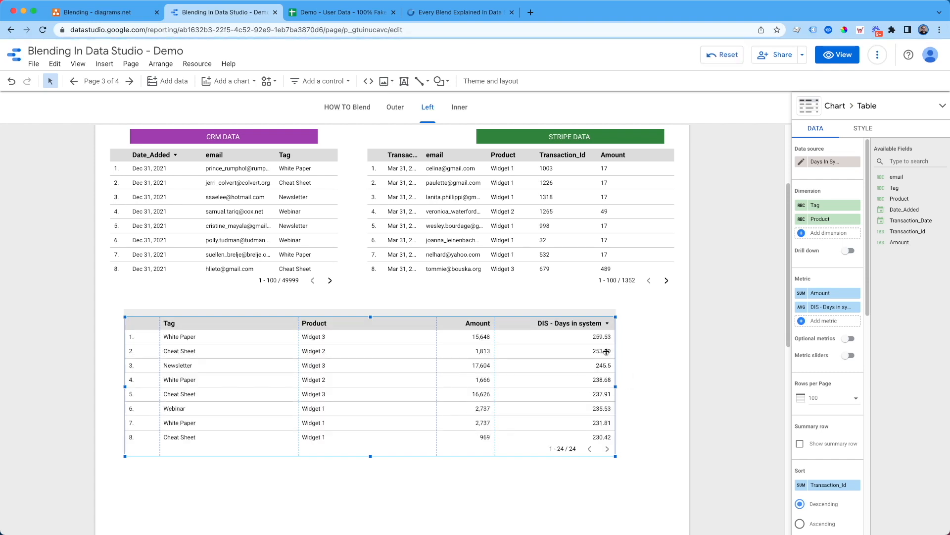
{"action": "left_click", "coordinate": [585, 326]}
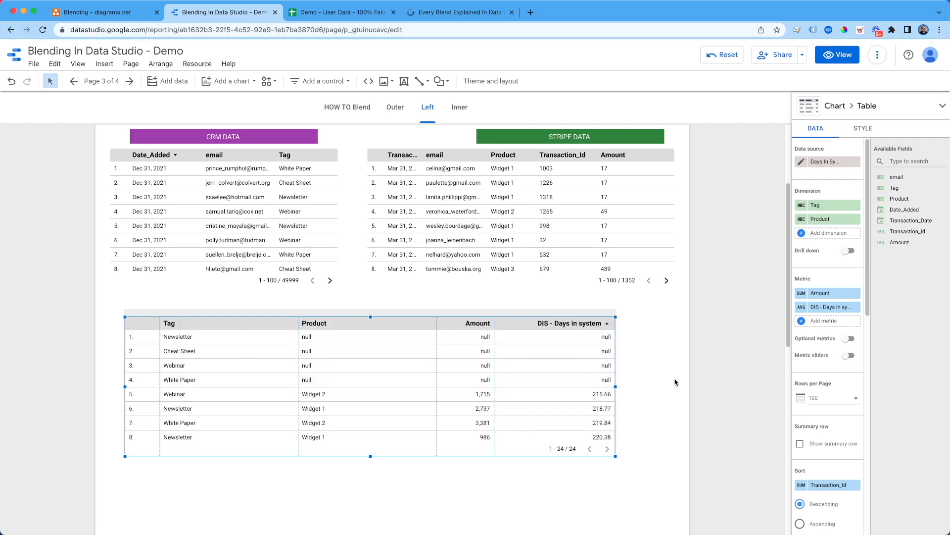
{"action": "scroll", "coordinate": [560, 406], "scroll_direction": "down", "scroll_amount": 1}
{"action": "scroll", "coordinate": [561, 405], "scroll_direction": "down", "scroll_amount": 1}
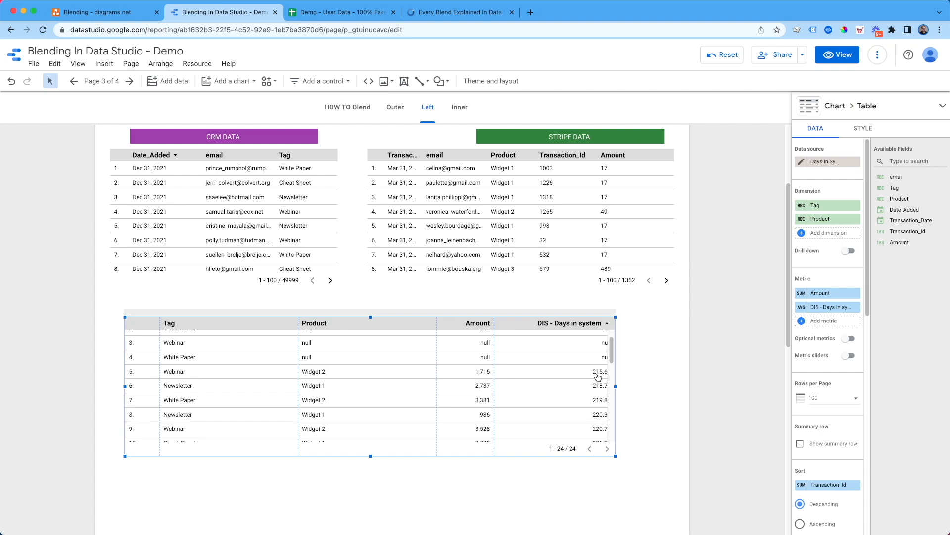
{"action": "scroll", "coordinate": [598, 378], "scroll_direction": "down", "scroll_amount": 5}
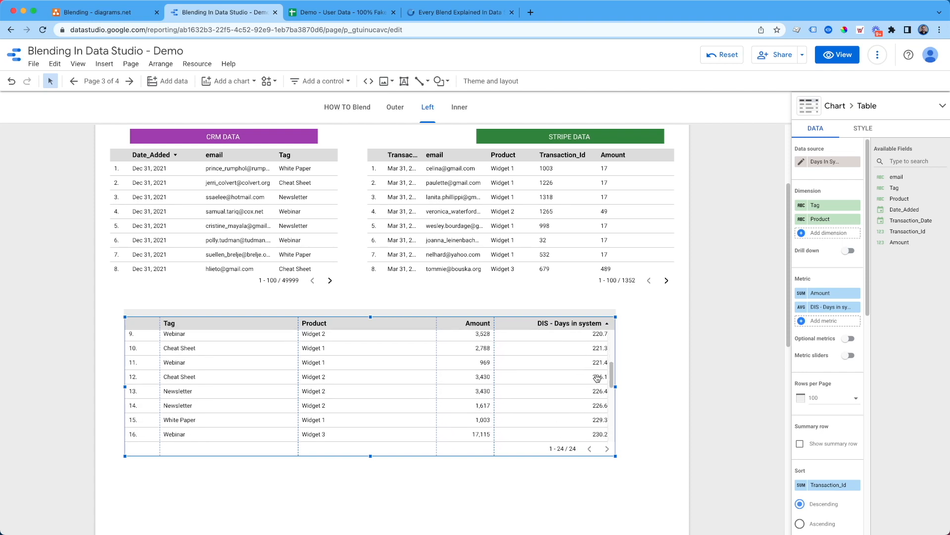
{"action": "scroll", "coordinate": [675, 361], "scroll_direction": "up", "scroll_amount": 3}
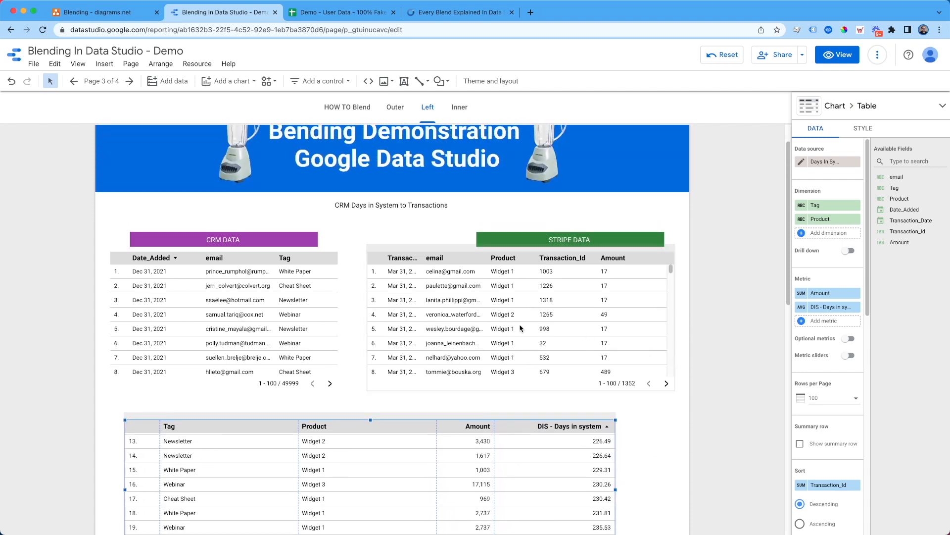
Step: Switch to the report's Outer page and move the blue rectangle slightly up beneath the New Field scorecard
{"action": "left_click", "coordinate": [536, 327]}
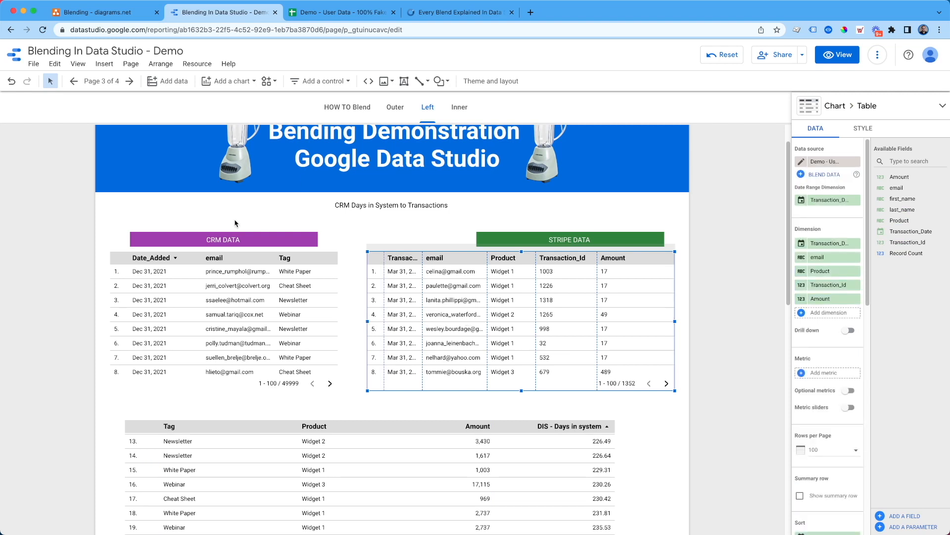
{"action": "left_click", "coordinate": [234, 273]}
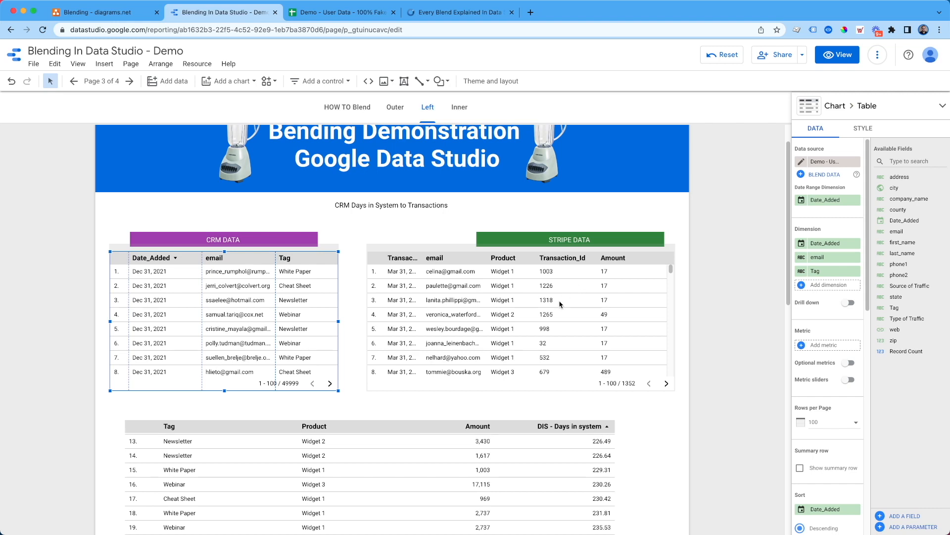
{"action": "left_click", "coordinate": [403, 111]}
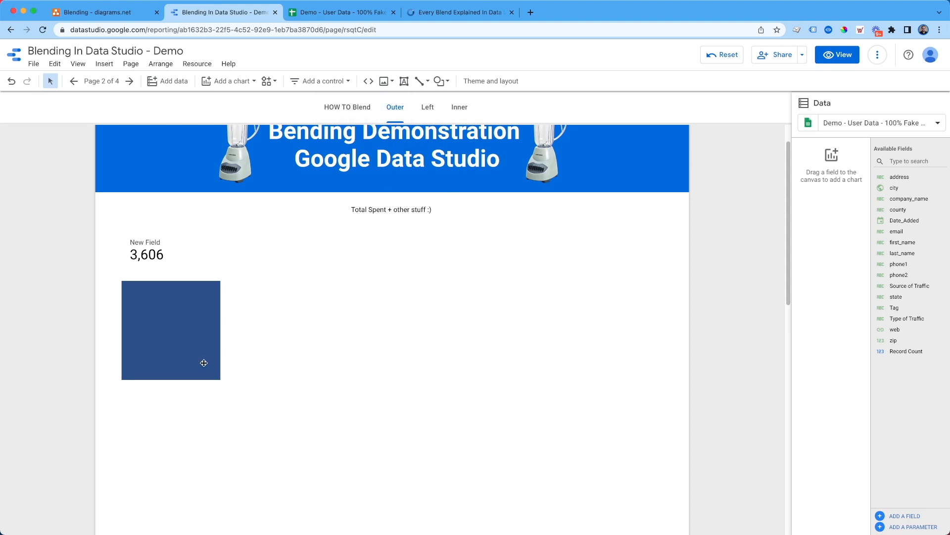
{"action": "left_click_drag", "start_coordinate": [183, 339], "coordinate": [187, 331]}
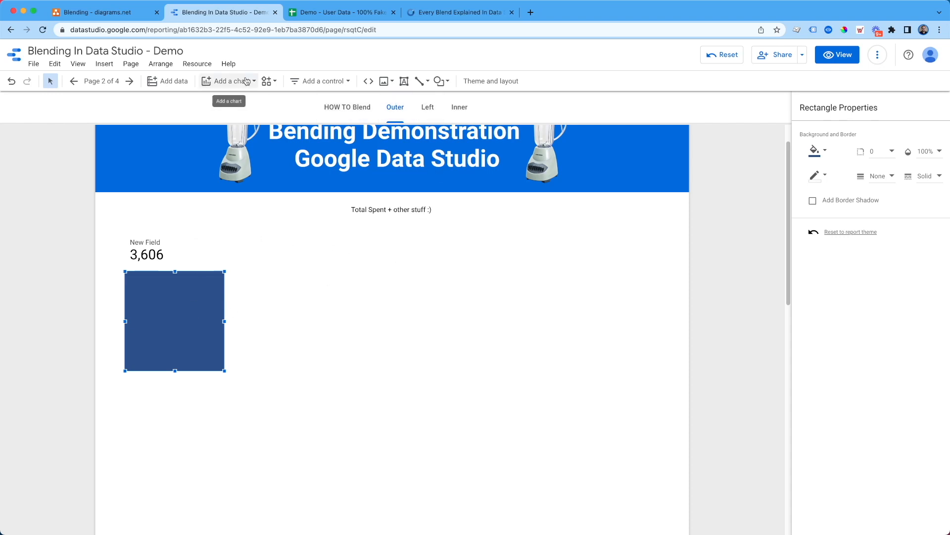
{"action": "left_click", "coordinate": [196, 68]}
{"action": "left_click", "coordinate": [231, 99]}
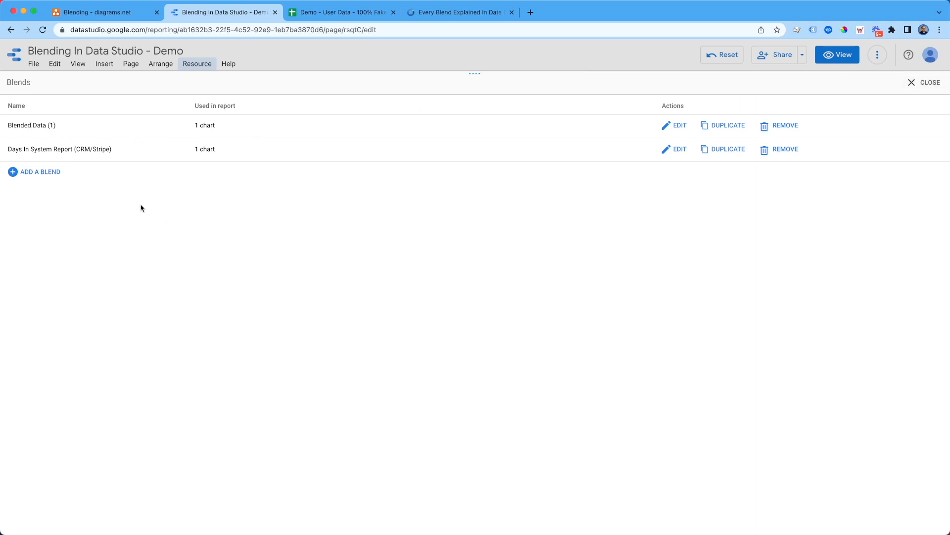
{"action": "left_click", "coordinate": [52, 174]}
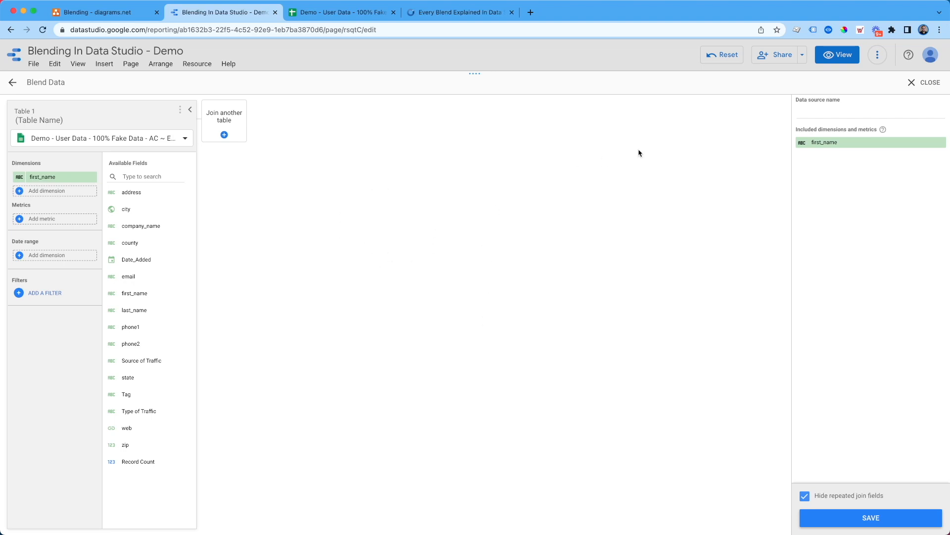
{"action": "left_click", "coordinate": [923, 83]}
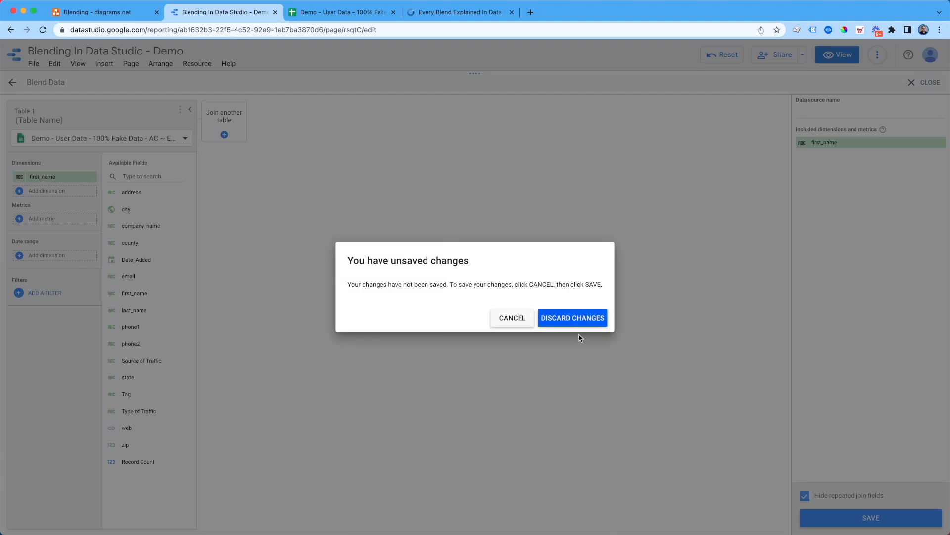
{"action": "left_click", "coordinate": [570, 318]}
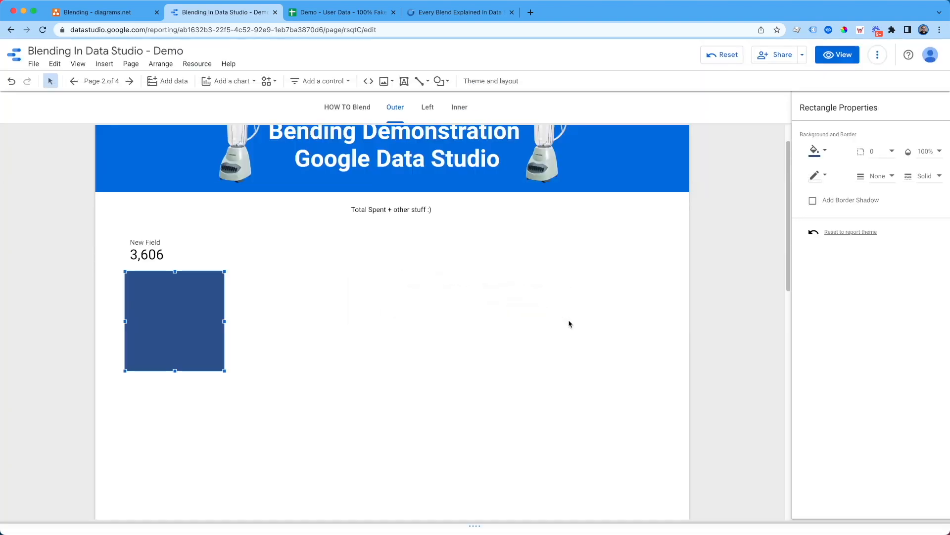
Step: Delete the New Field scorecard and the blue rectangle from the Outer page
{"action": "left_click", "coordinate": [167, 256]}
{"action": "left_click", "coordinate": [202, 309]}
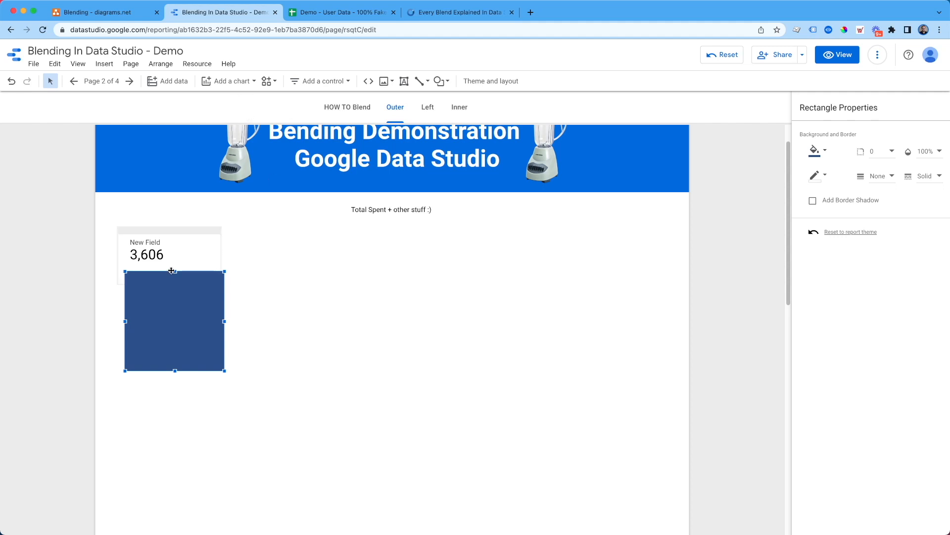
{"action": "key", "text": "BackSpace"}
{"action": "left_click_drag", "start_coordinate": [171, 270], "coordinate": [242, 335]}
{"action": "key", "text": "BackSpace"}
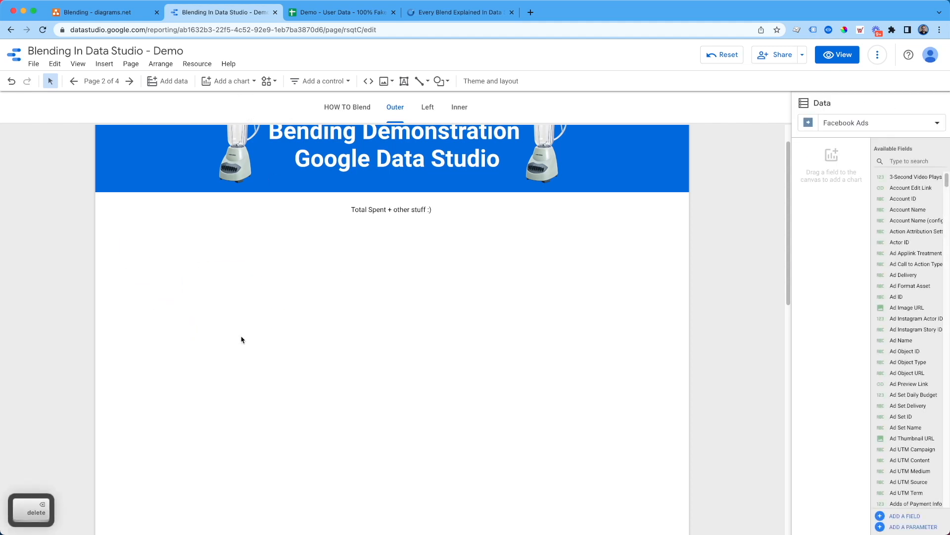
Step: Add a text label reading "Facebook Ads Spend" below the page heading and narrow its box to fit the text more closely
{"action": "left_click", "coordinate": [404, 80]}
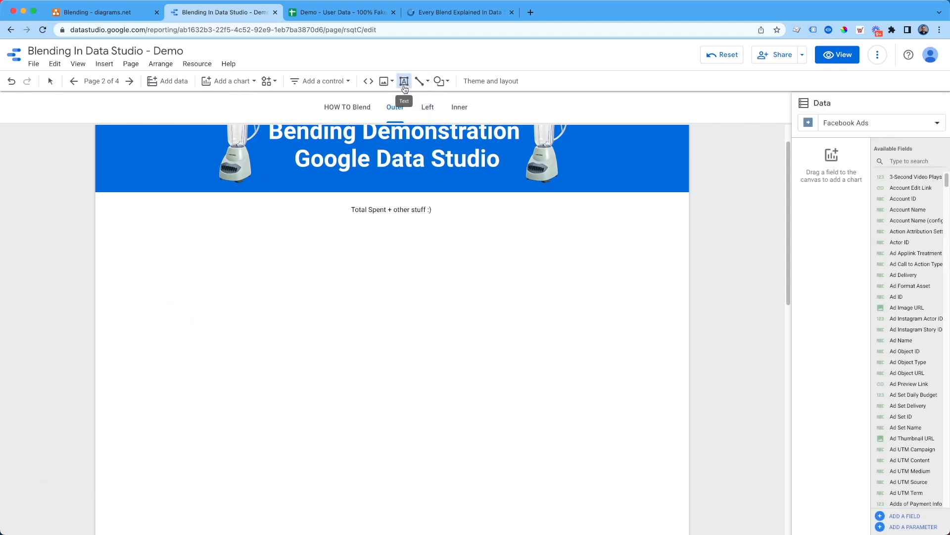
{"action": "left_click_drag", "start_coordinate": [140, 241], "coordinate": [328, 257]}
{"action": "type", "text": "F"}
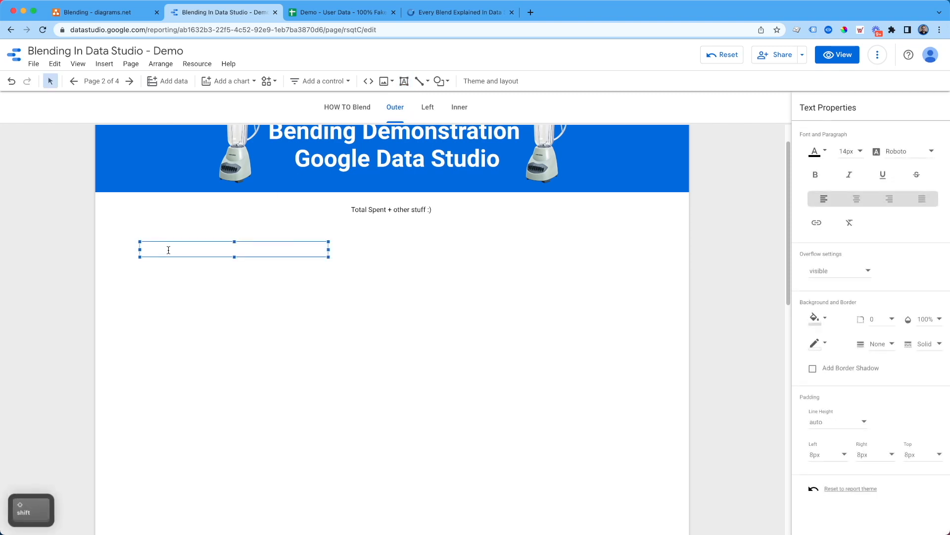
{"action": "type", "text": "acebook Ad"}
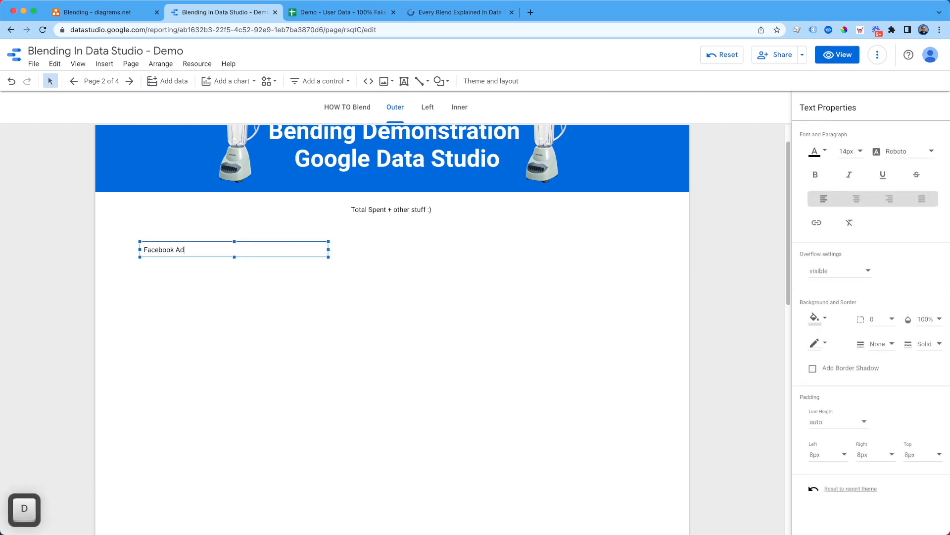
{"action": "type", "text": "s Spend"}
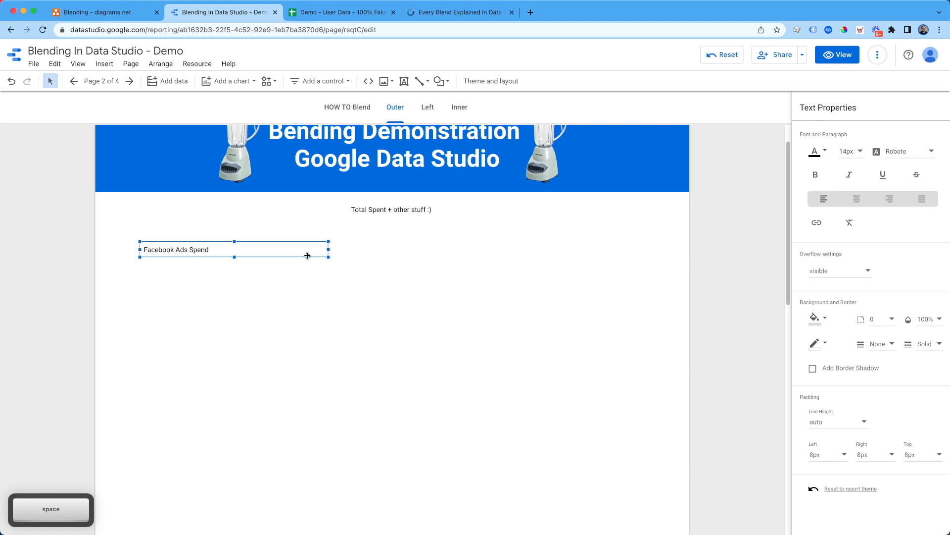
{"action": "left_click", "coordinate": [330, 252]}
{"action": "left_click", "coordinate": [328, 249]}
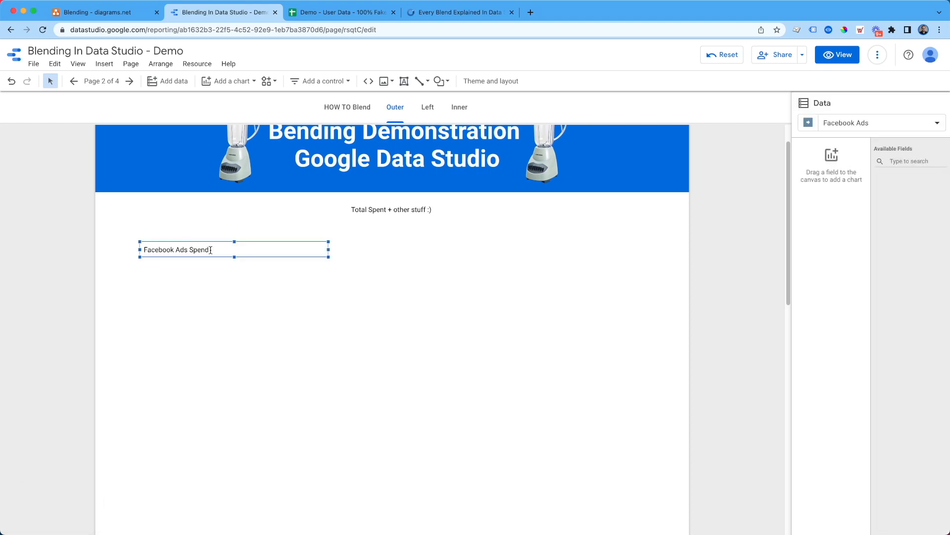
{"action": "left_click_drag", "start_coordinate": [329, 249], "coordinate": [248, 250]}
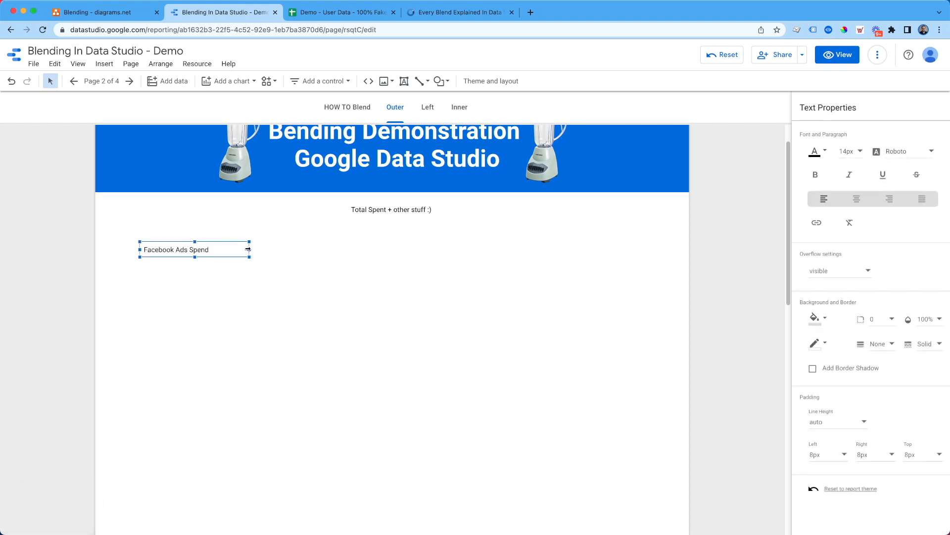
Step: Duplicate the Facebook Ads Spend label, place the copy beside it in the same row and change its text to "Sales Rep Commission"
{"action": "key", "text": "super+d"}
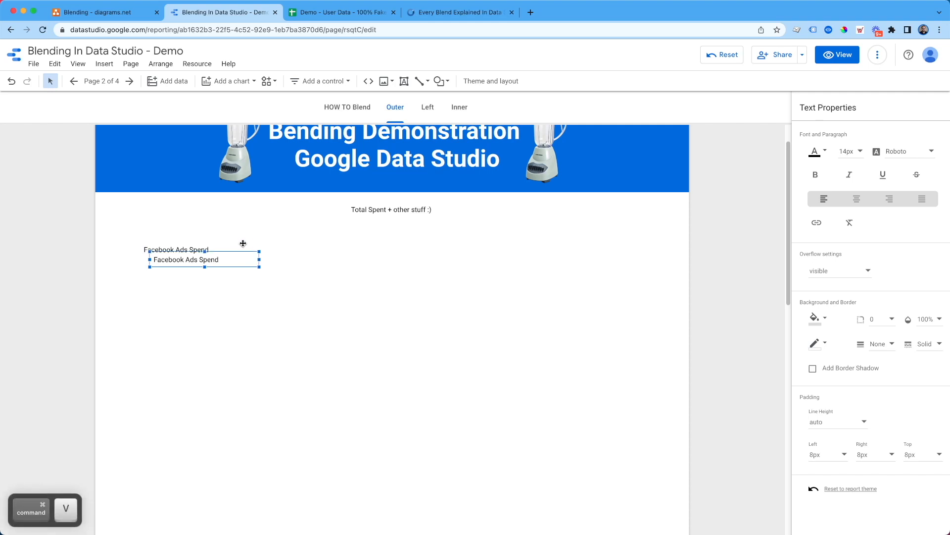
{"action": "left_click_drag", "start_coordinate": [253, 252], "coordinate": [407, 242]}
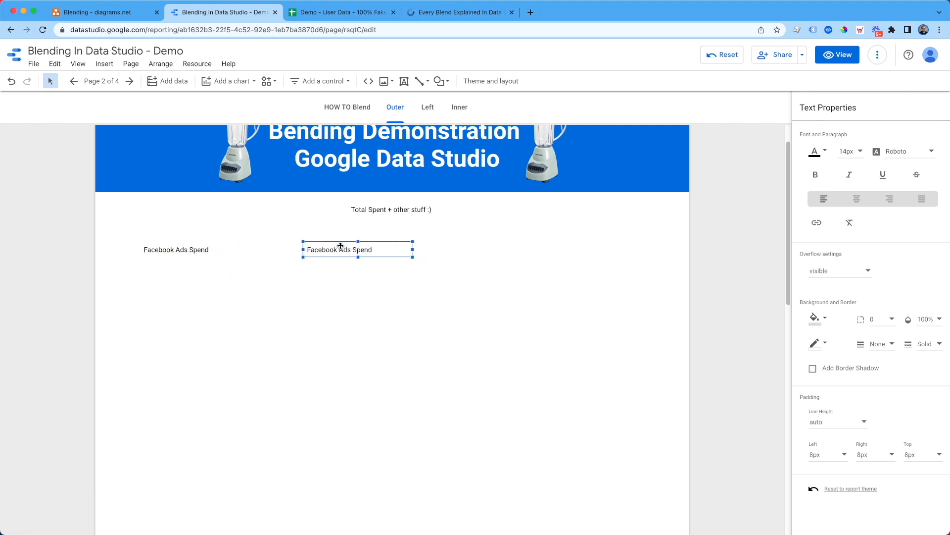
{"action": "key", "text": "super+a"}
{"action": "type", "text": "Sales Re"}
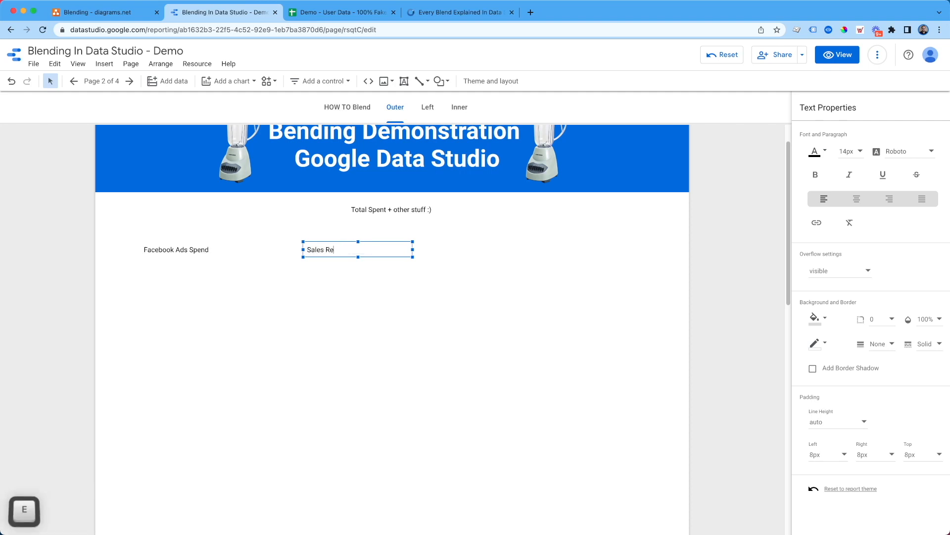
{"action": "type", "text": "p Commission"}
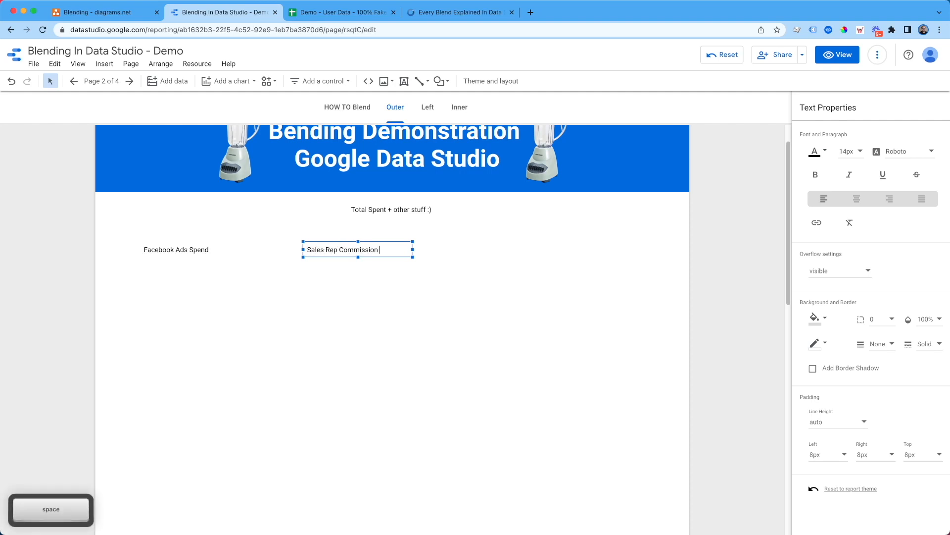
{"action": "left_click", "coordinate": [352, 297]}
Step: Duplicate the Sales Rep Commission label, place the copy as the third in the row and change its text to "Hard Opperation Costs"
{"action": "left_click", "coordinate": [355, 255]}
{"action": "key", "text": "super+c"}
{"action": "key", "text": "super+v"}
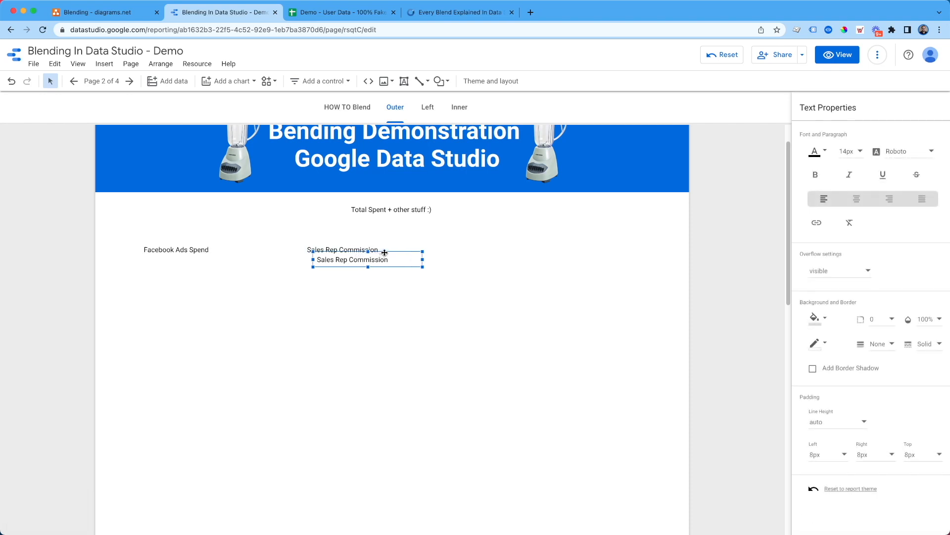
{"action": "left_click_drag", "start_coordinate": [385, 253], "coordinate": [539, 243]}
{"action": "double_click", "coordinate": [525, 250]}
{"action": "key", "text": "BackSpace"}
{"action": "type", "text": "hard"}
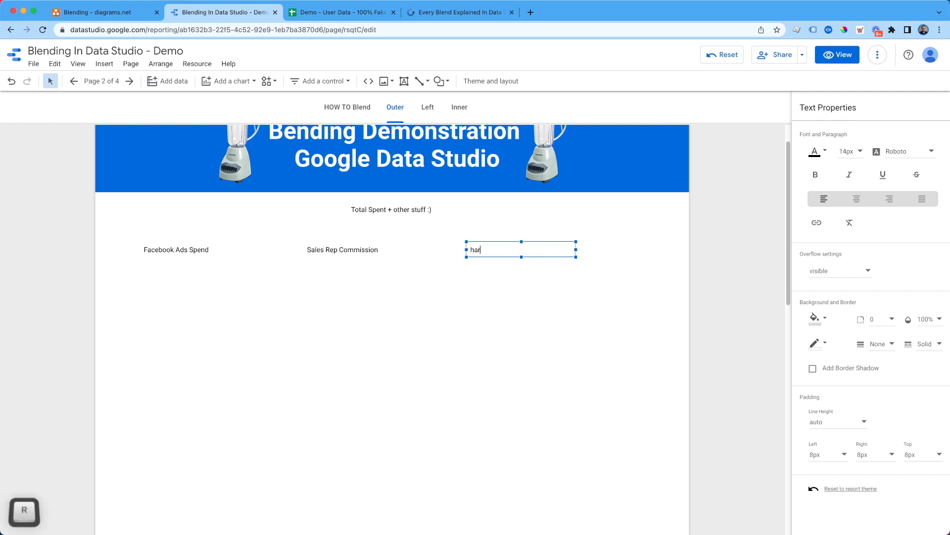
{"action": "key", "text": "BackSpace"}
{"action": "key", "text": "BackSpace"}
{"action": "key", "text": "BackSpace"}
{"action": "key", "text": "BackSpace"}
{"action": "type", "text": "Hard O"}
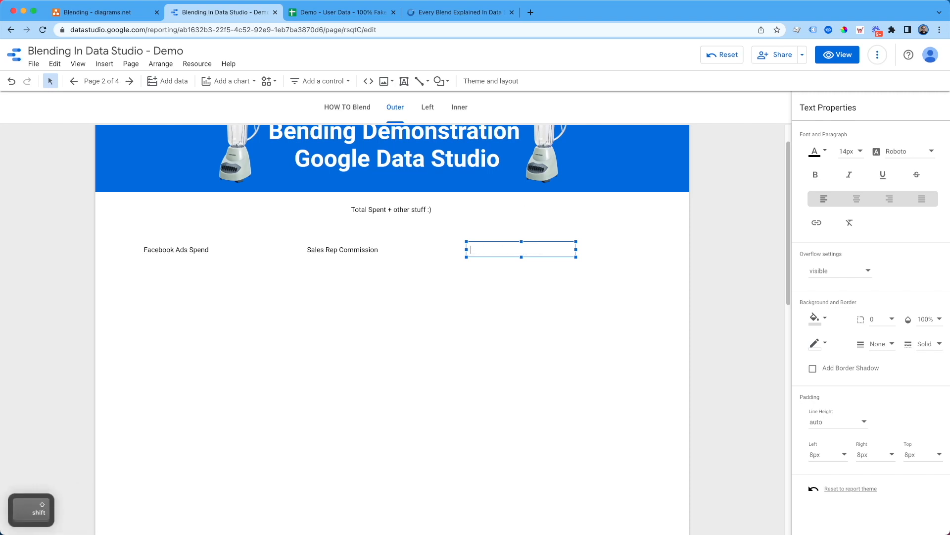
{"action": "type", "text": "pperation Costs"}
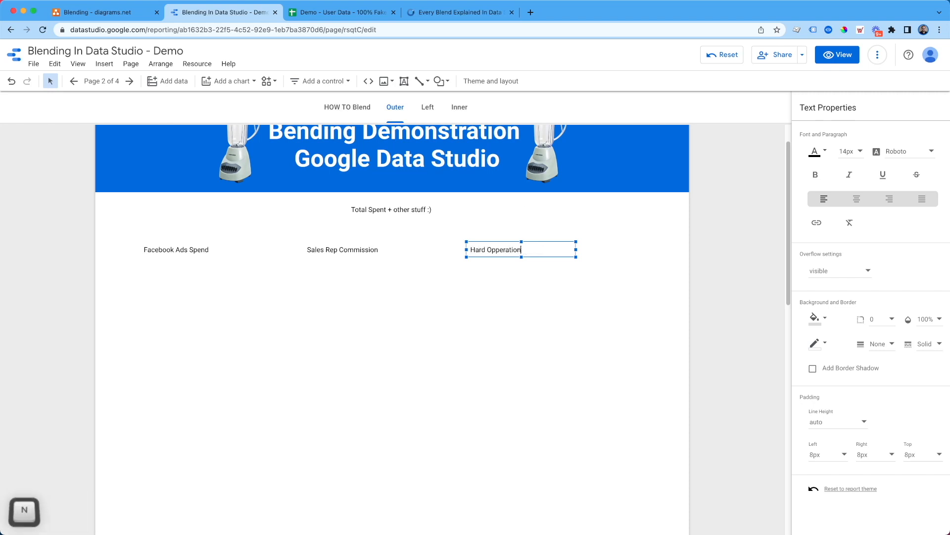
Step: Reword the third label to read "Hard Opperations Costs"
{"action": "right_click", "coordinate": [517, 255]}
{"action": "type", "text": "O"}
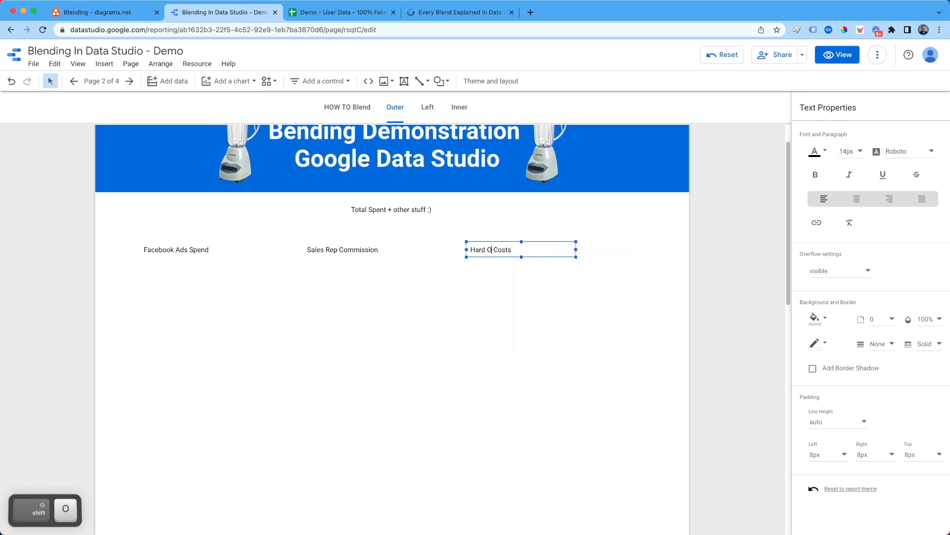
{"action": "type", "text": "pp"}
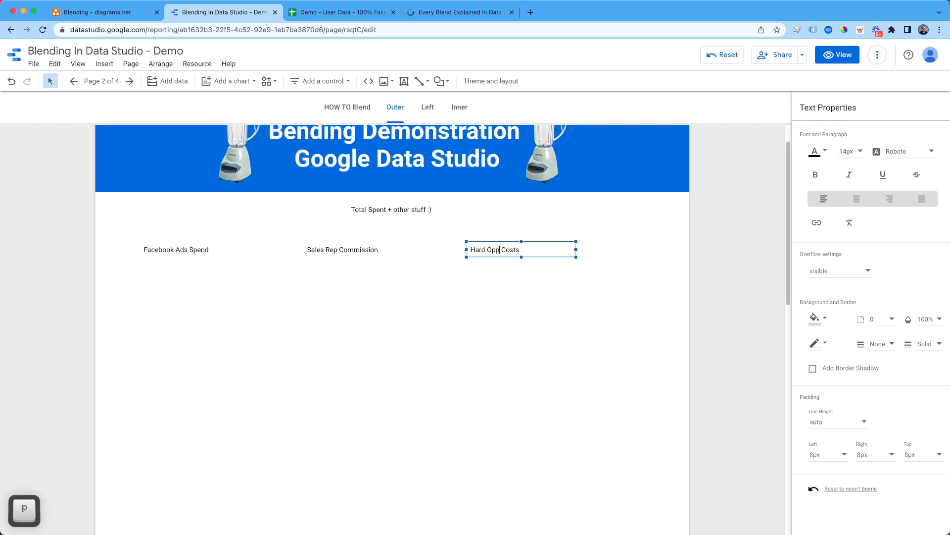
{"action": "type", "text": "erations"}
{"action": "left_click", "coordinate": [542, 277]}
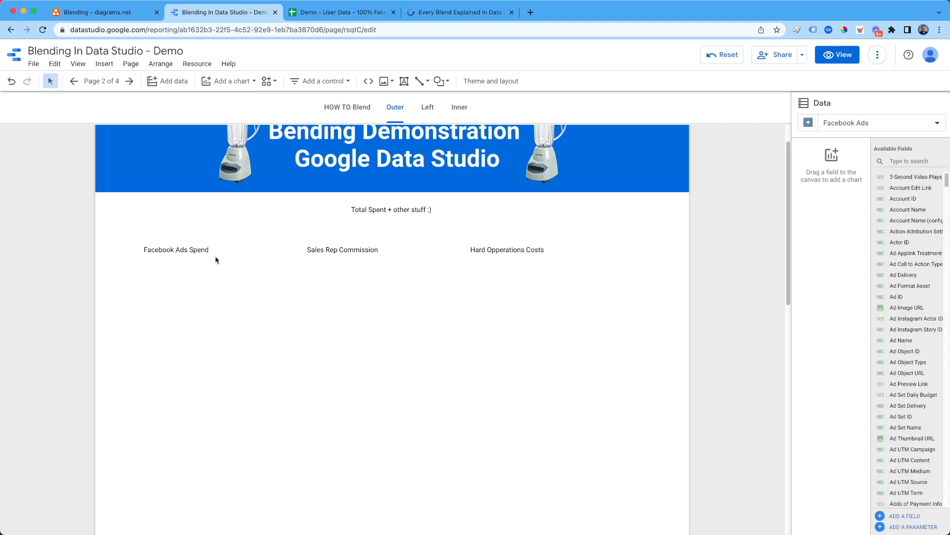
Step: Move the three cost labels together slightly up and to the right, directly beneath the "Total Spent + other stuff :)" heading
{"action": "left_click", "coordinate": [200, 254]}
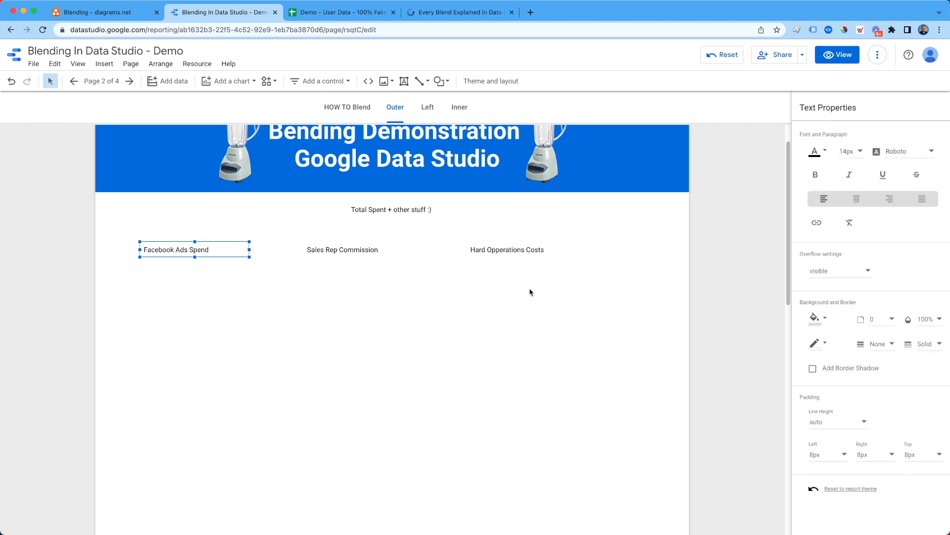
{"action": "left_click_drag", "start_coordinate": [530, 293], "coordinate": [221, 228]}
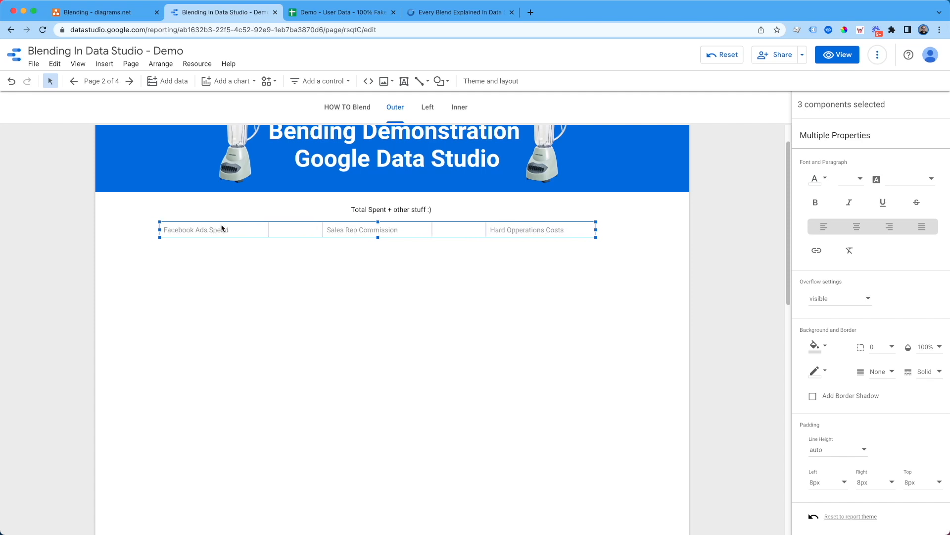
{"action": "left_click", "coordinate": [233, 311]}
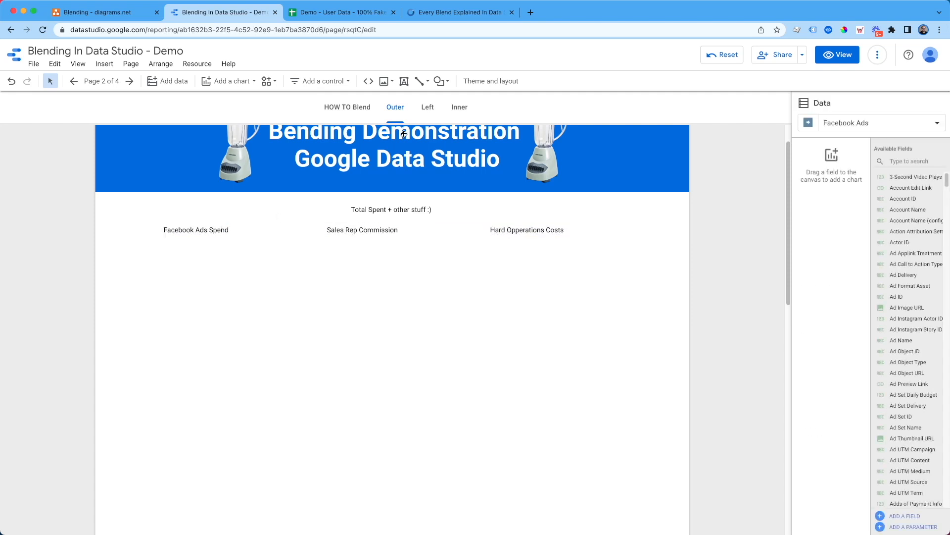
Step: Add the Hard Costs - Demo worksheet of the "Demo - User Data - 100% Fake Data" spreadsheet as a Google Sheets data source
{"action": "left_click", "coordinate": [347, 83]}
{"action": "left_click", "coordinate": [242, 84]}
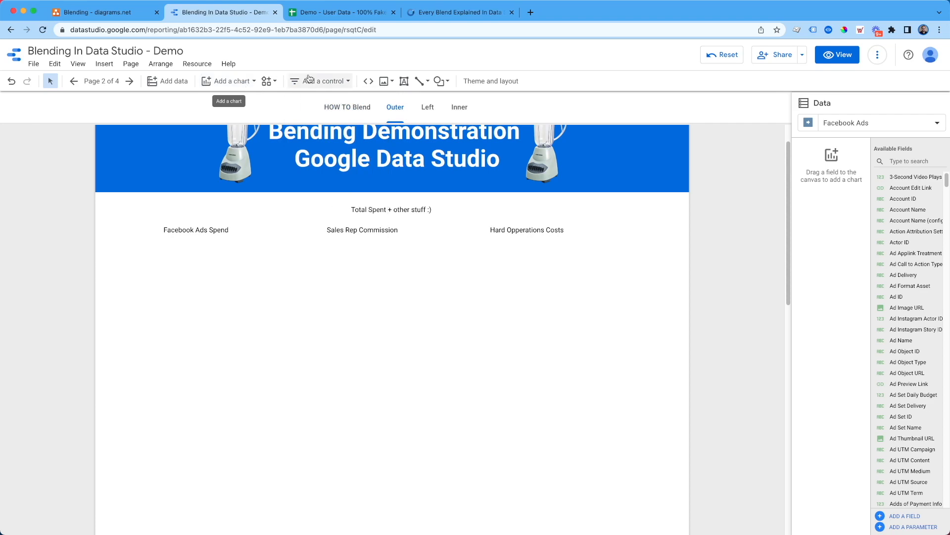
{"action": "left_click", "coordinate": [172, 81]}
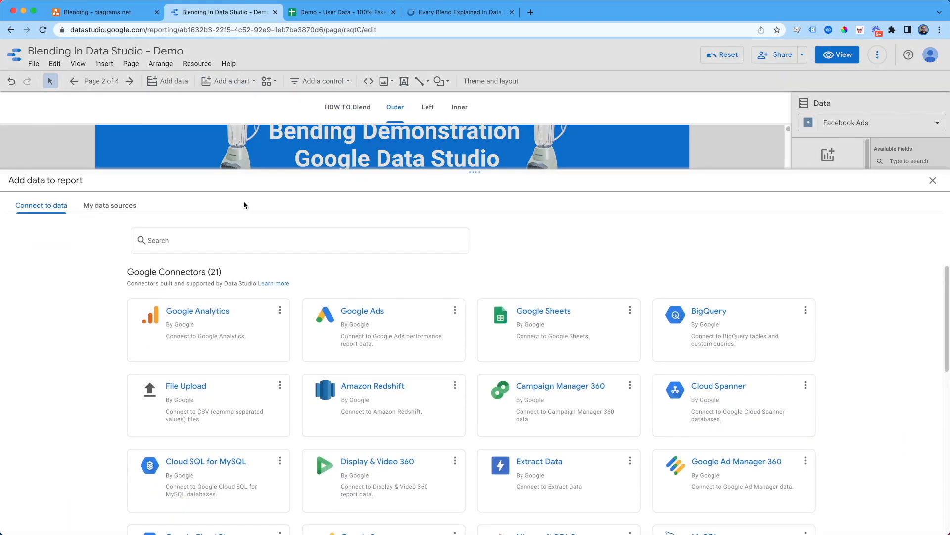
{"action": "left_click", "coordinate": [520, 316]}
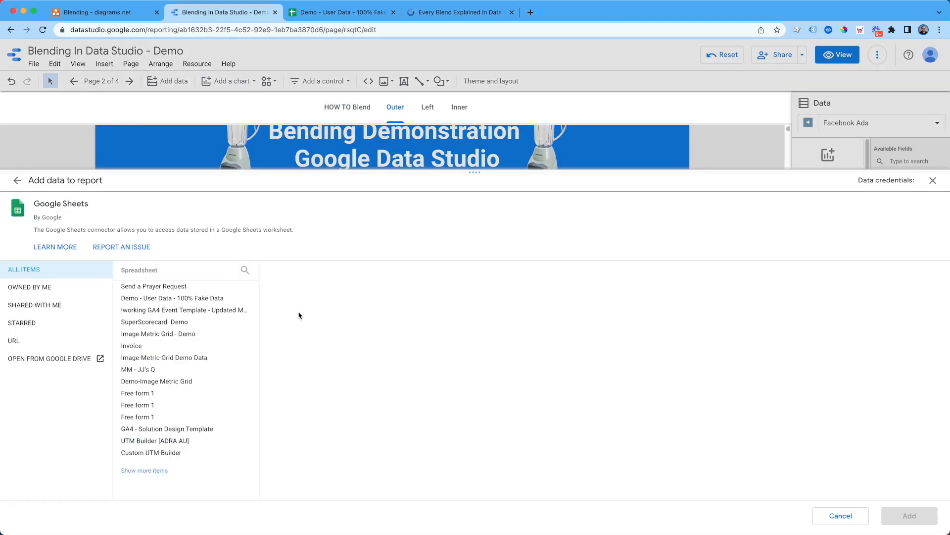
{"action": "left_click", "coordinate": [192, 299]}
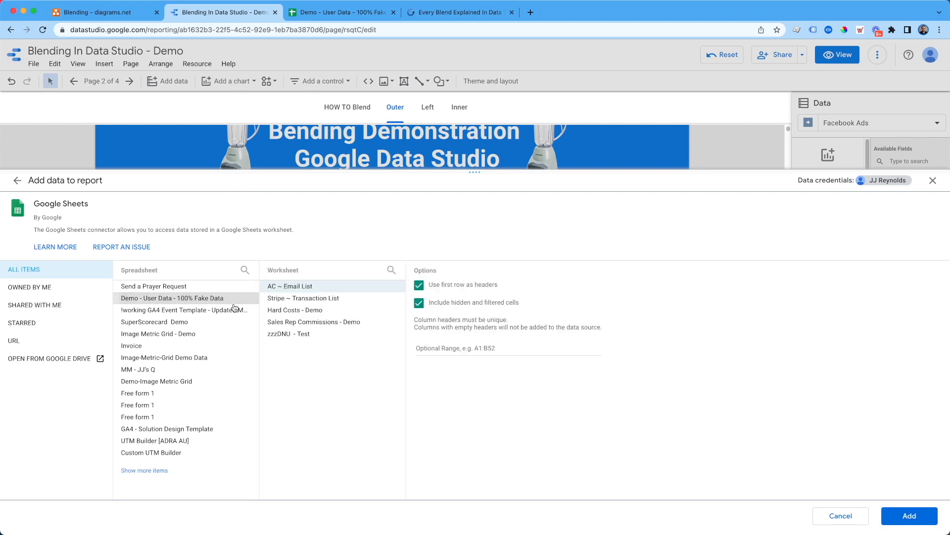
{"action": "left_click", "coordinate": [312, 313]}
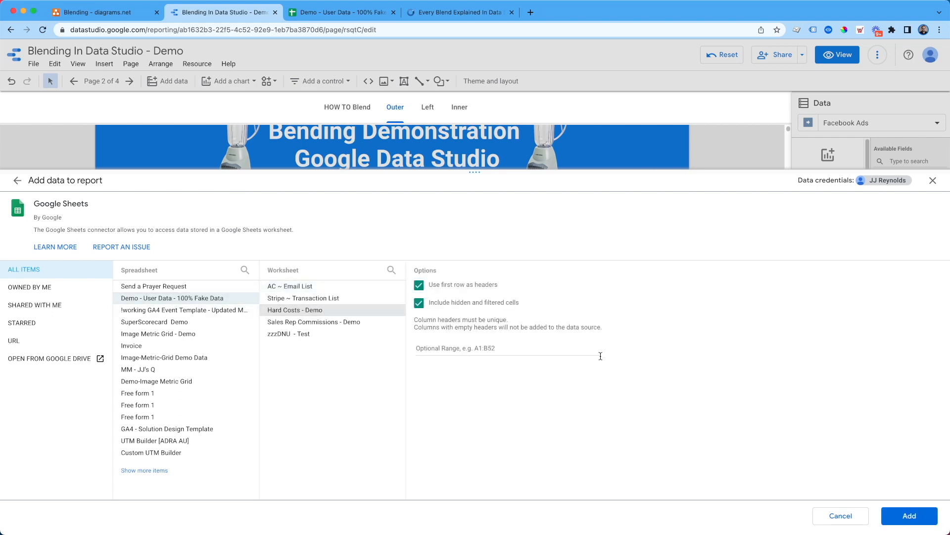
{"action": "left_click", "coordinate": [915, 514]}
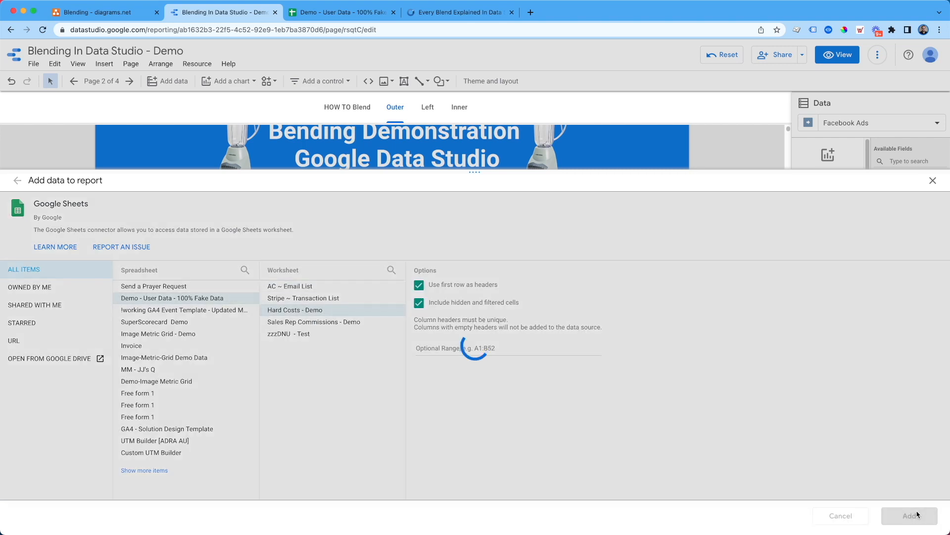
Step: Switch to the Google Sheets demo data and examine the Hard Costs - Demo columns Date, Hrs, Rate, Total and Notes, plus the Sales Rep Commissions sheet
{"action": "left_click", "coordinate": [342, 12]}
{"action": "left_click", "coordinate": [67, 159]}
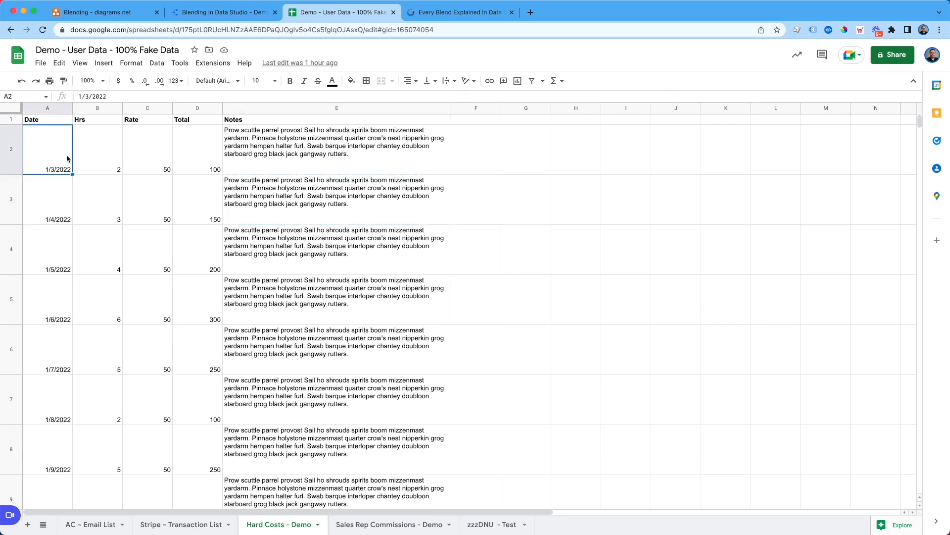
{"action": "left_click", "coordinate": [113, 158]}
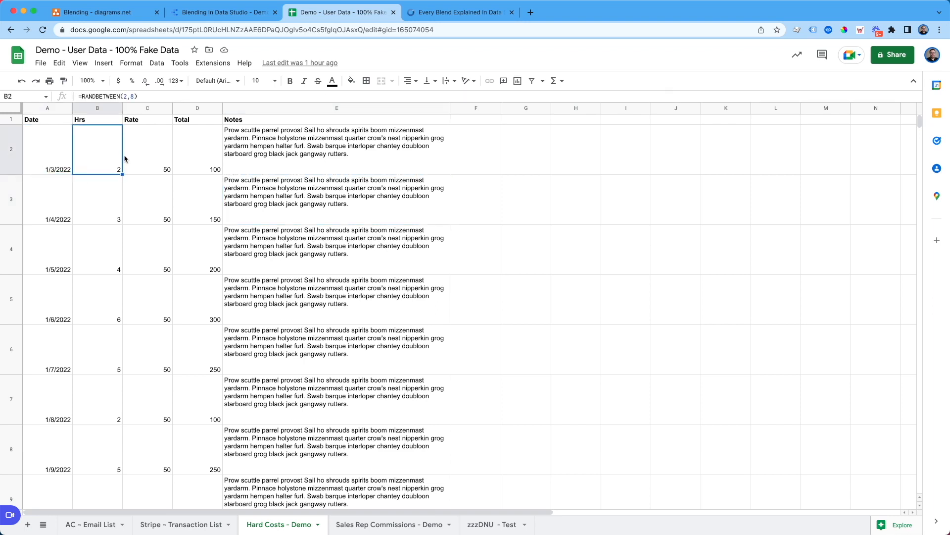
{"action": "left_click", "coordinate": [161, 149]}
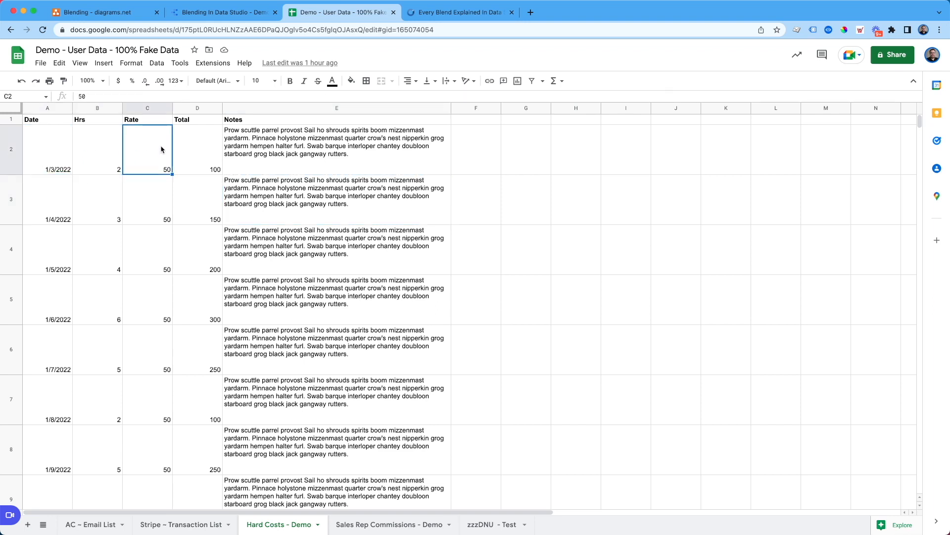
{"action": "left_click", "coordinate": [209, 168]}
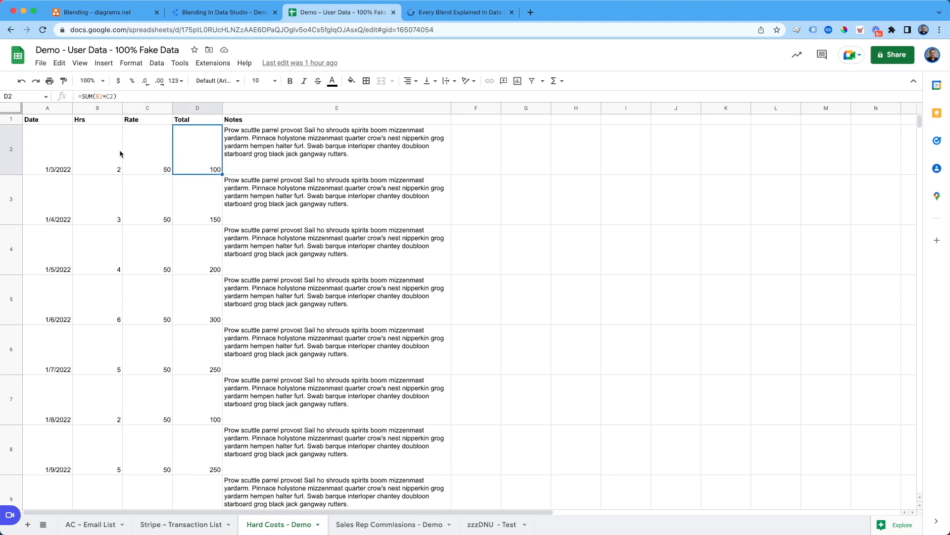
{"action": "left_click", "coordinate": [305, 160]}
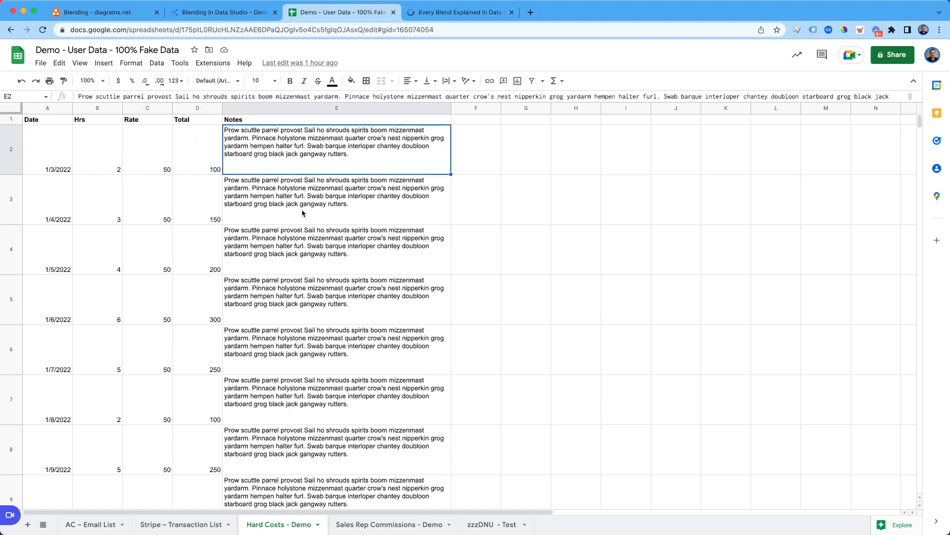
{"action": "scroll", "coordinate": [317, 238], "scroll_direction": "down", "scroll_amount": 3}
{"action": "scroll", "coordinate": [324, 297], "scroll_direction": "up", "scroll_amount": 3}
{"action": "left_click", "coordinate": [403, 523]}
Step: Switch to the Data Studio report and add the "Sales Rep Commissions - Demo" worksheet of "Demo - User Data - 100% Fake Data" as a Google Sheets data source
{"action": "left_click", "coordinate": [262, 19]}
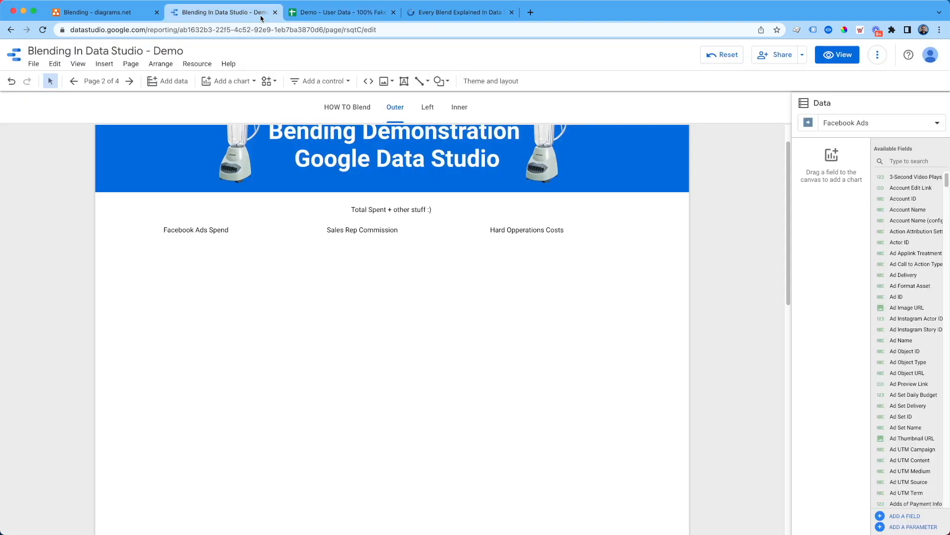
{"action": "left_click", "coordinate": [175, 82]}
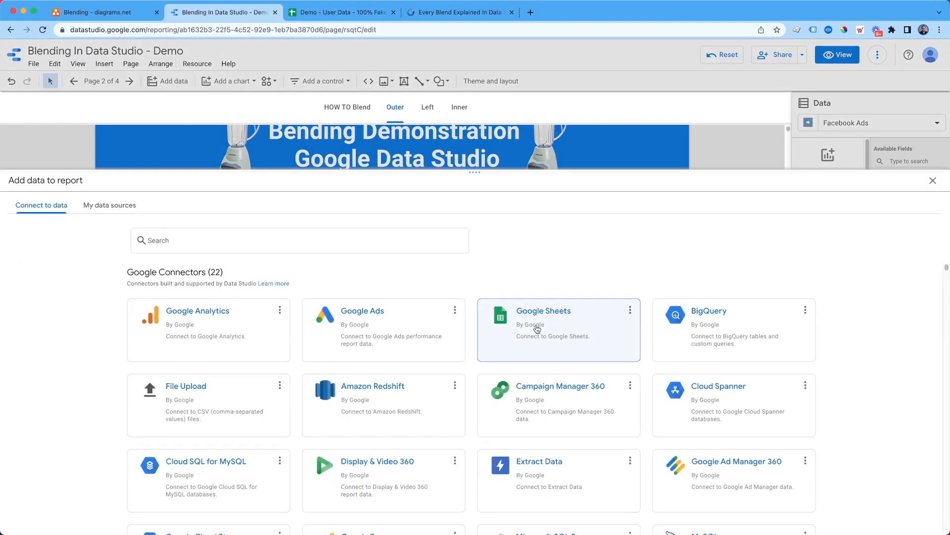
{"action": "left_click", "coordinate": [489, 335]}
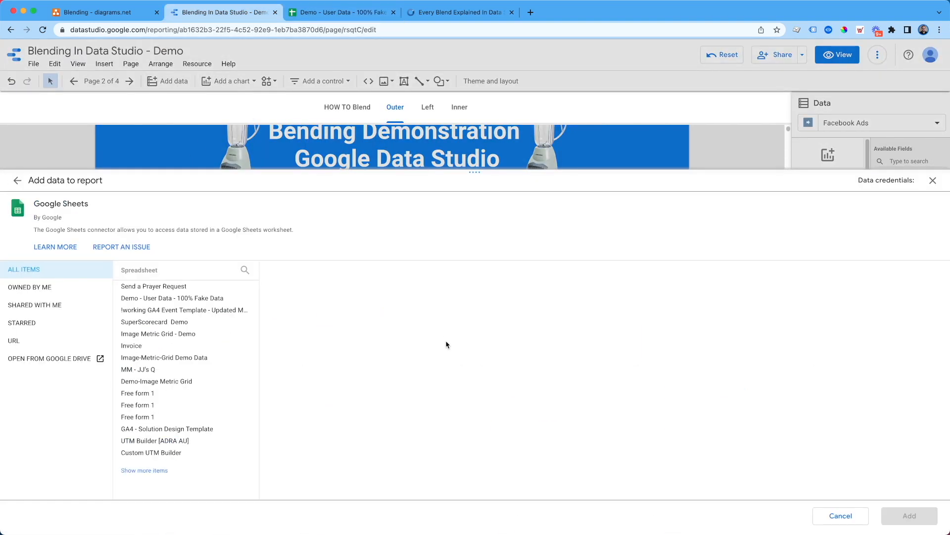
{"action": "left_click", "coordinate": [219, 299]}
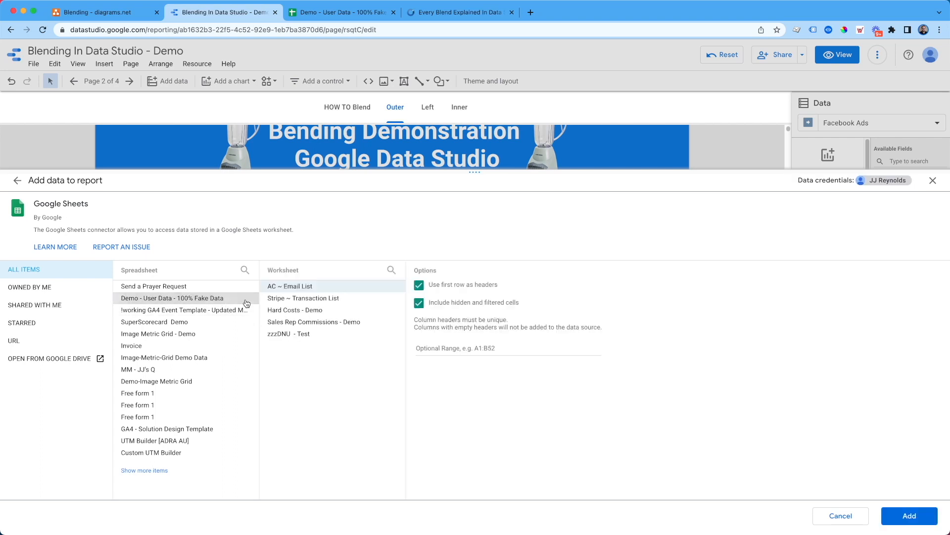
{"action": "left_click", "coordinate": [301, 311]}
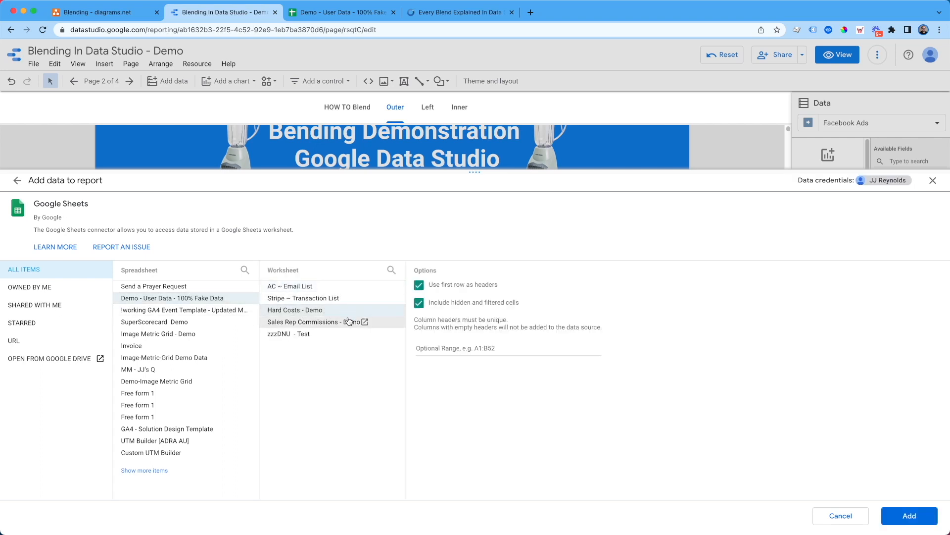
{"action": "left_click", "coordinate": [327, 323]}
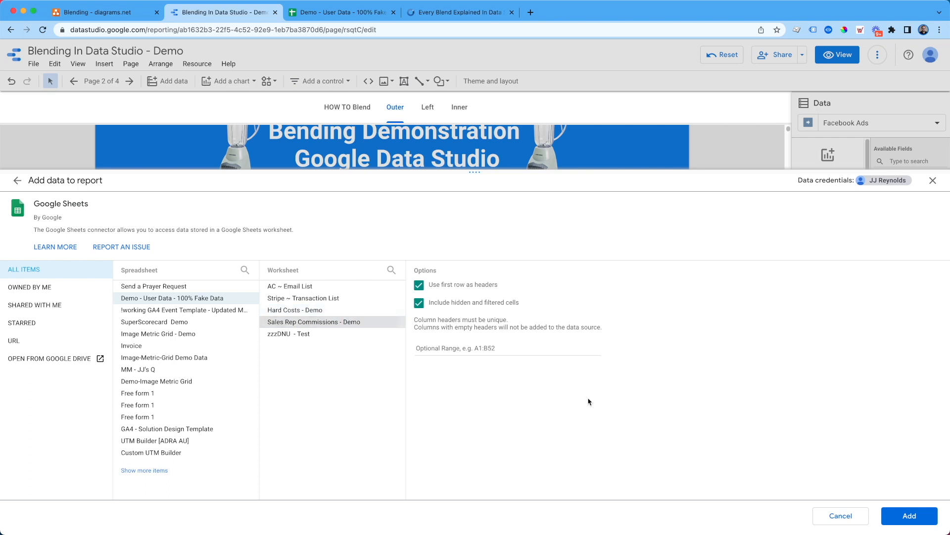
{"action": "left_click", "coordinate": [916, 521]}
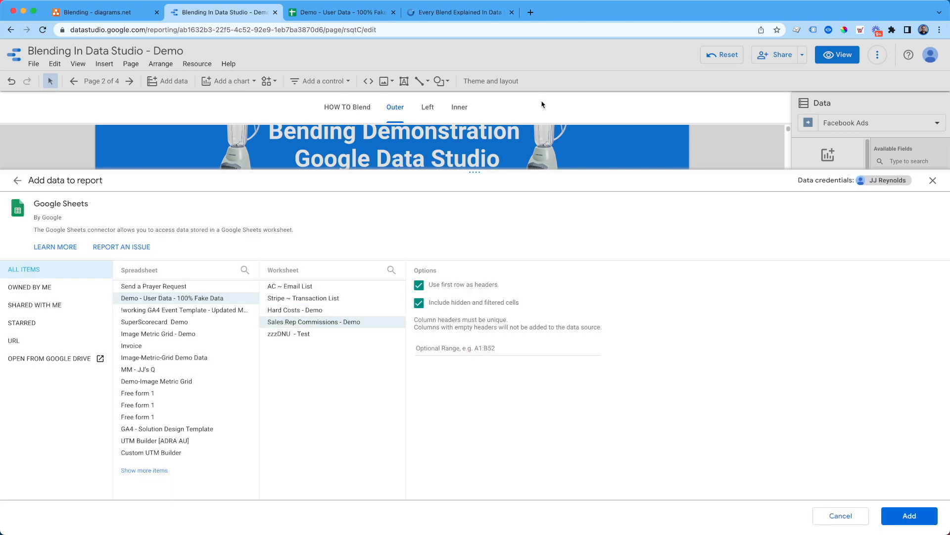
Step: Switch to the demo spreadsheet, compare the date intervals in the Sales Rep Commissions and Hard Costs sheets, and return to the report's Facebook Ads Spend label
{"action": "left_click", "coordinate": [381, 14]}
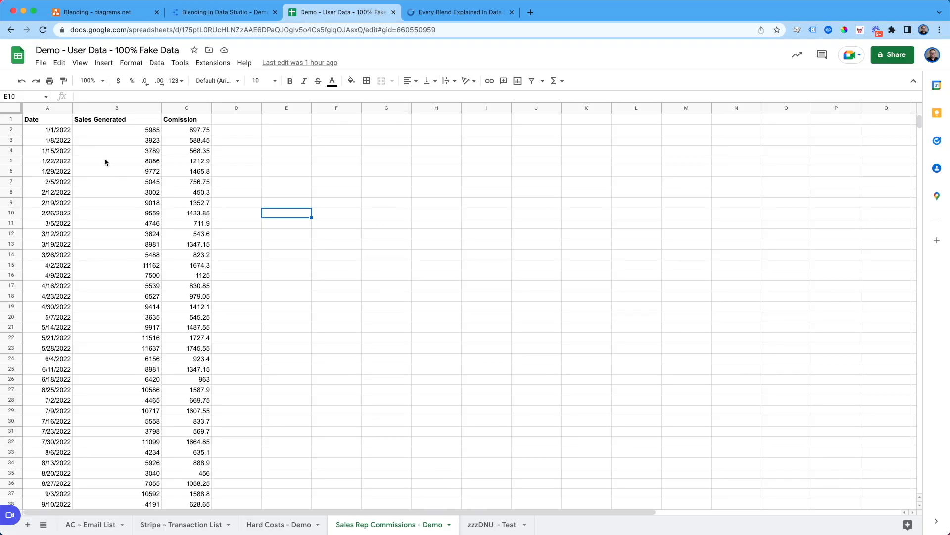
{"action": "left_click", "coordinate": [124, 130]}
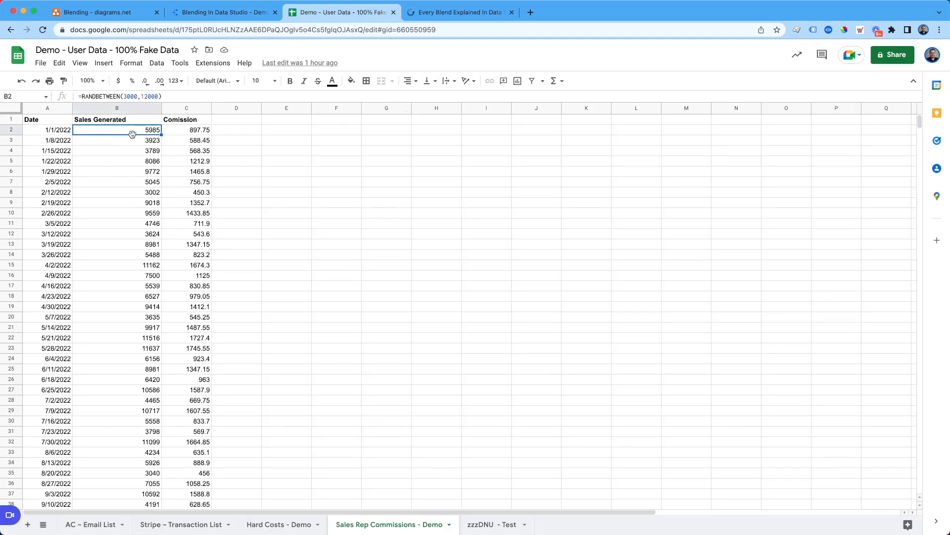
{"action": "left_click", "coordinate": [198, 142]}
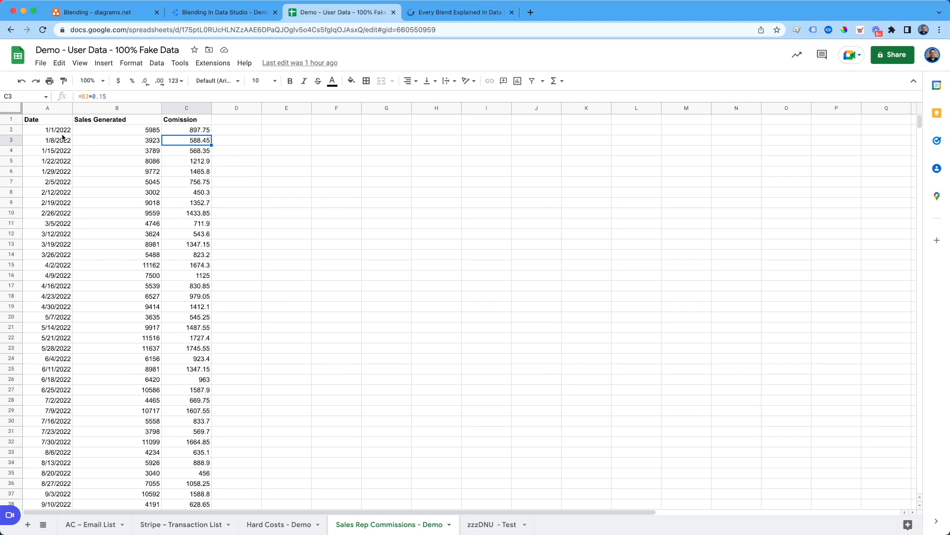
{"action": "left_click_drag", "start_coordinate": [62, 133], "coordinate": [60, 252]}
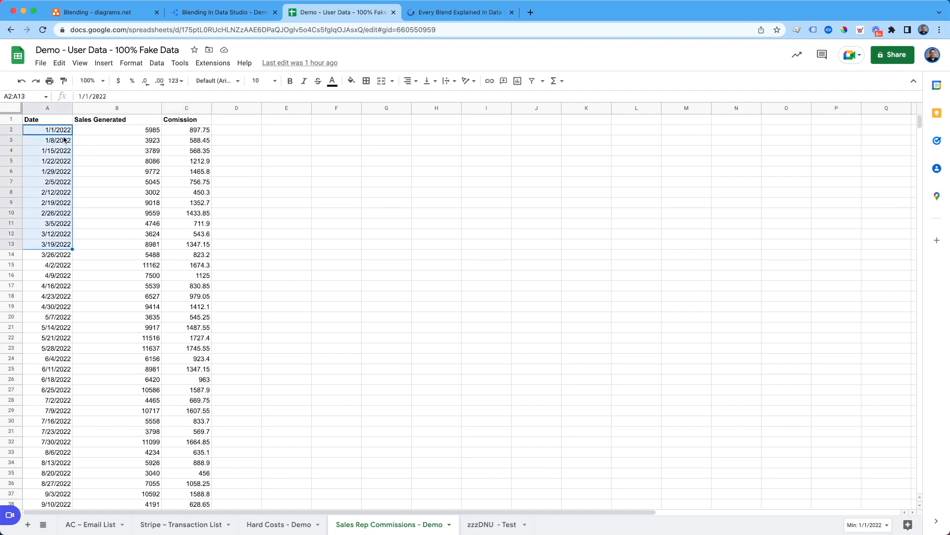
{"action": "left_click", "coordinate": [292, 525]}
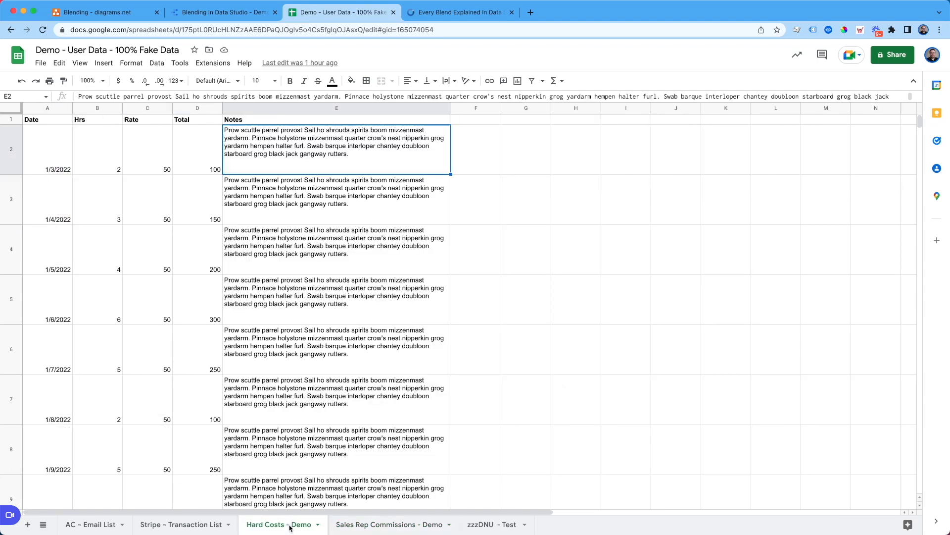
{"action": "left_click_drag", "start_coordinate": [56, 134], "coordinate": [45, 396]}
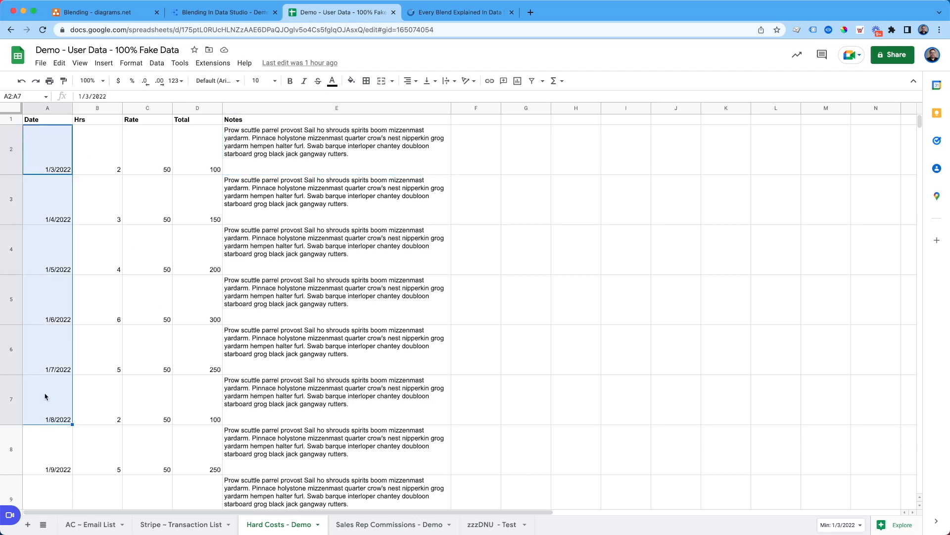
{"action": "left_click", "coordinate": [247, 12]}
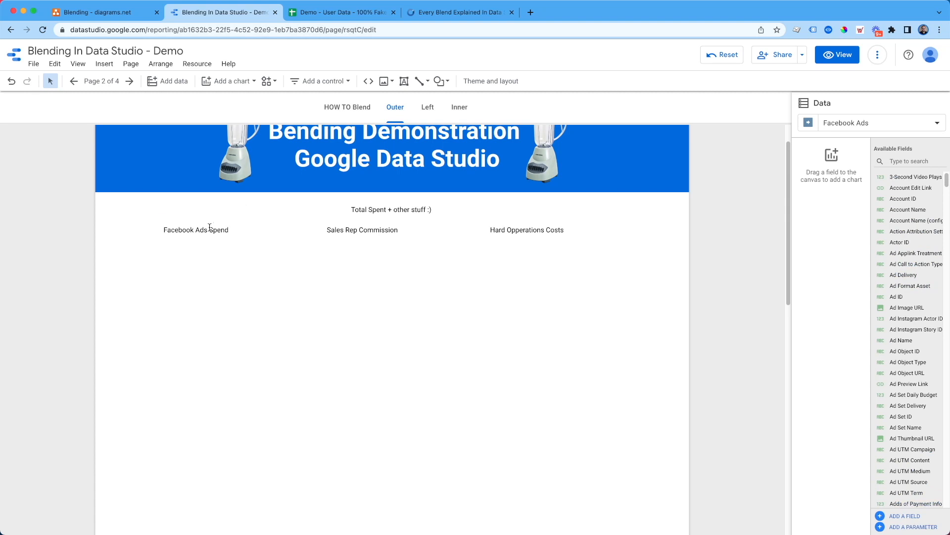
{"action": "left_click", "coordinate": [209, 228]}
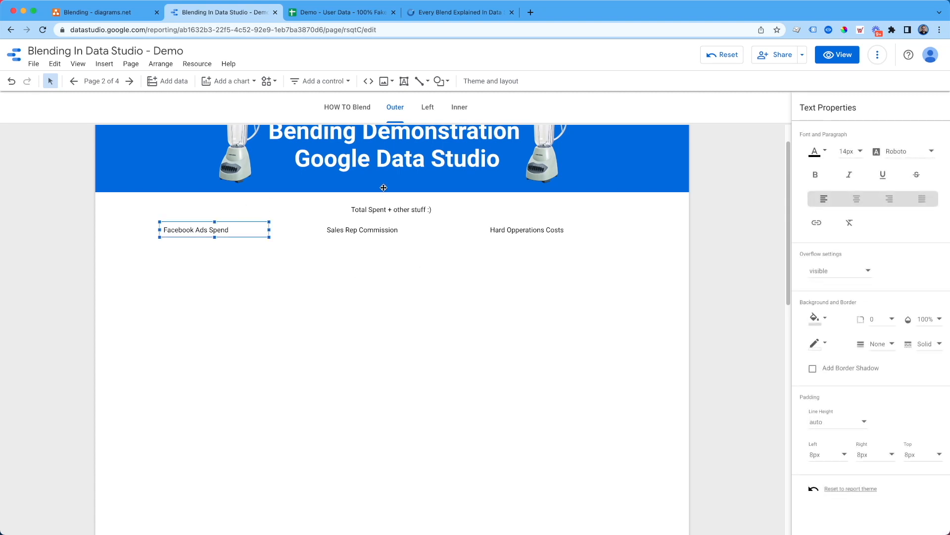
Step: Switch to the Blending diagram in diagrams.net and duplicate the CRM Data and Stripe Data (transactions) boxes
{"action": "left_click", "coordinate": [122, 14]}
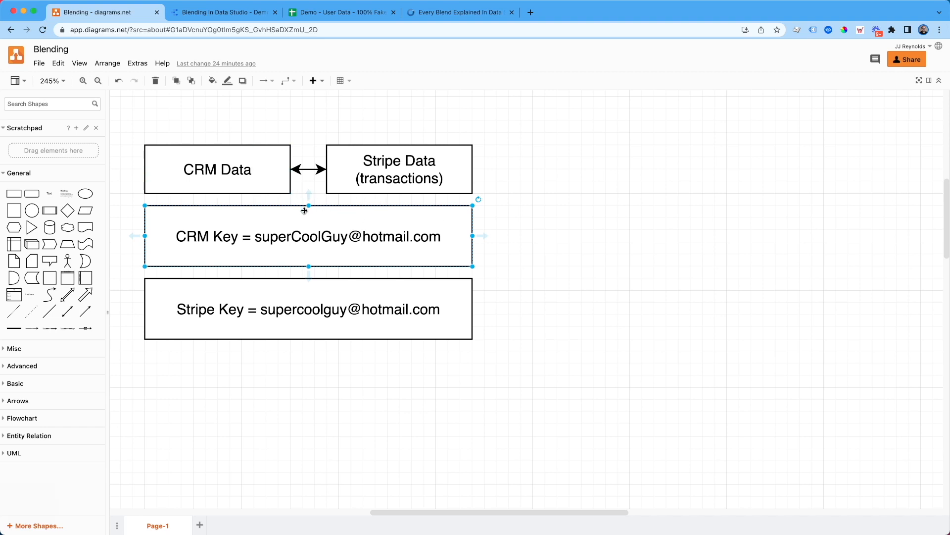
{"action": "left_click", "coordinate": [248, 184]}
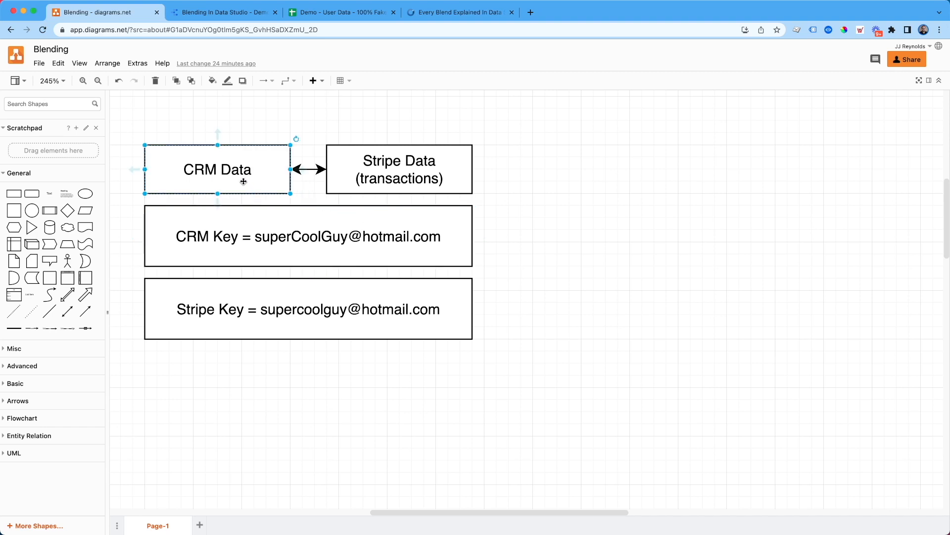
{"action": "left_click", "coordinate": [375, 176], "text": "shift"}
{"action": "key", "text": "super+c"}
{"action": "key", "text": "super+v"}
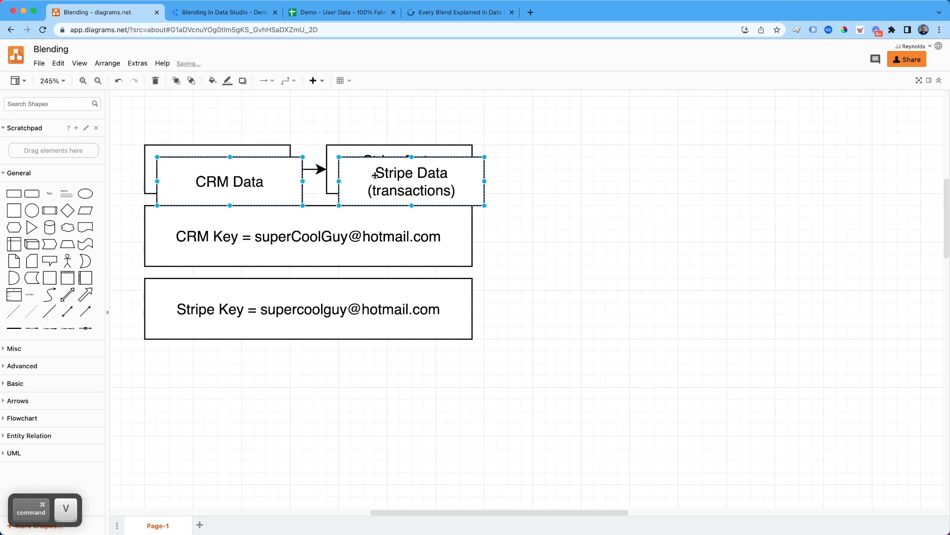
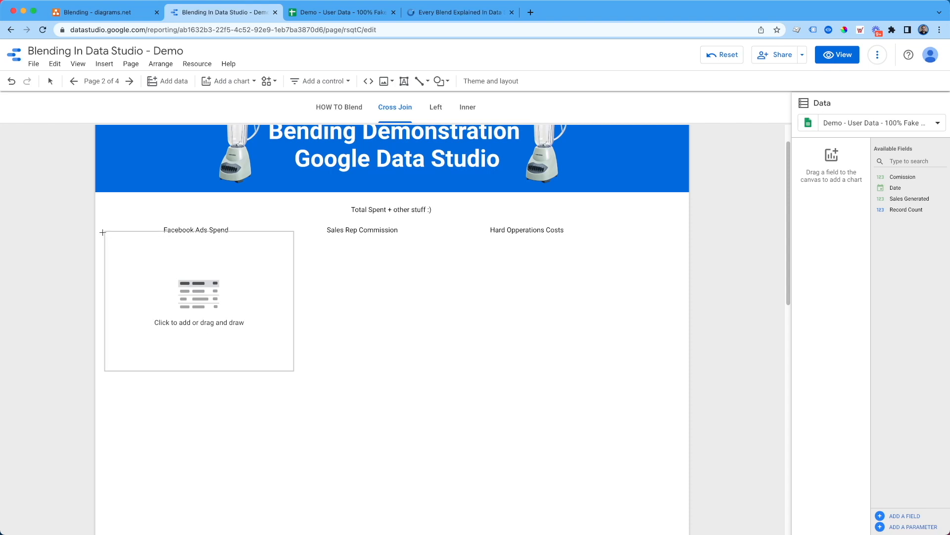
Step: Draw a table beneath the Facebook Ads Spend label and set its data source to Facebook Ads
{"action": "left_click_drag", "start_coordinate": [100, 237], "coordinate": [299, 373]}
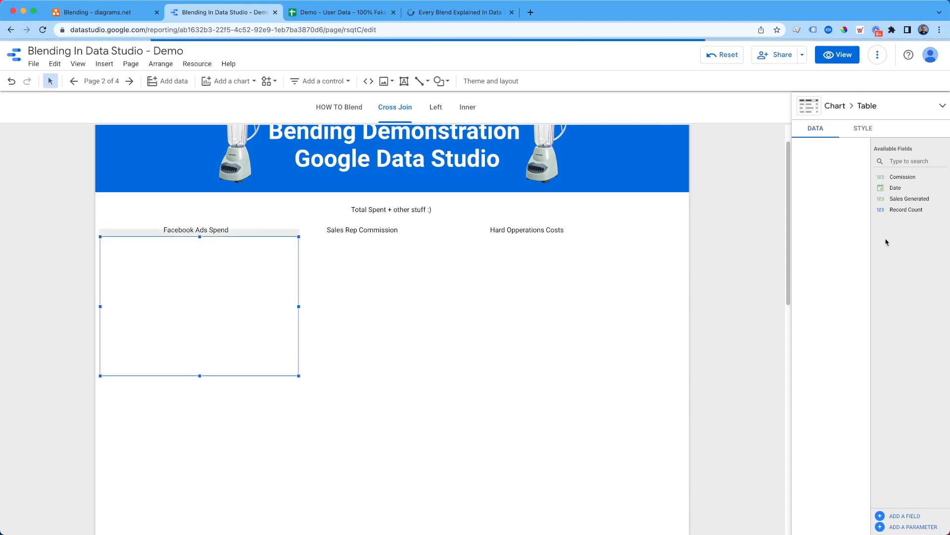
{"action": "left_click", "coordinate": [822, 163]}
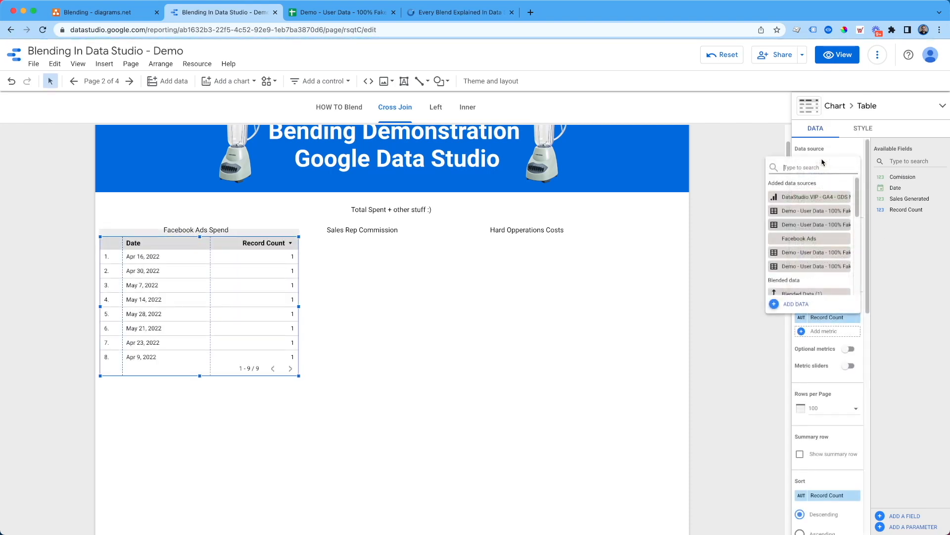
{"action": "left_click", "coordinate": [819, 239]}
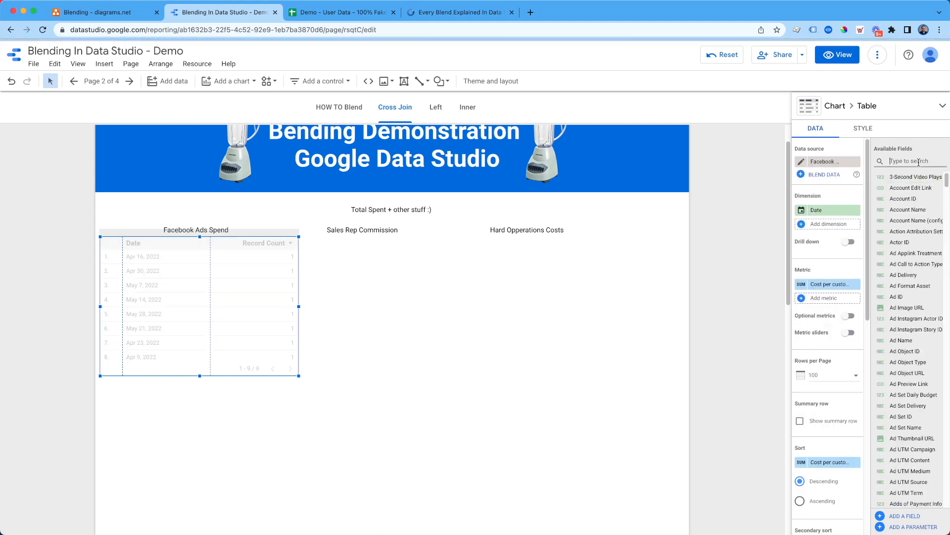
Step: Search the Facebook Ads fields for "date" and use Date as the table's dimension
{"action": "type", "text": "spend"}
{"action": "key", "text": "BackSpace"}
{"action": "key", "text": "BackSpace"}
{"action": "key", "text": "BackSpace"}
{"action": "key", "text": "BackSpace"}
{"action": "key", "text": "BackSpace"}
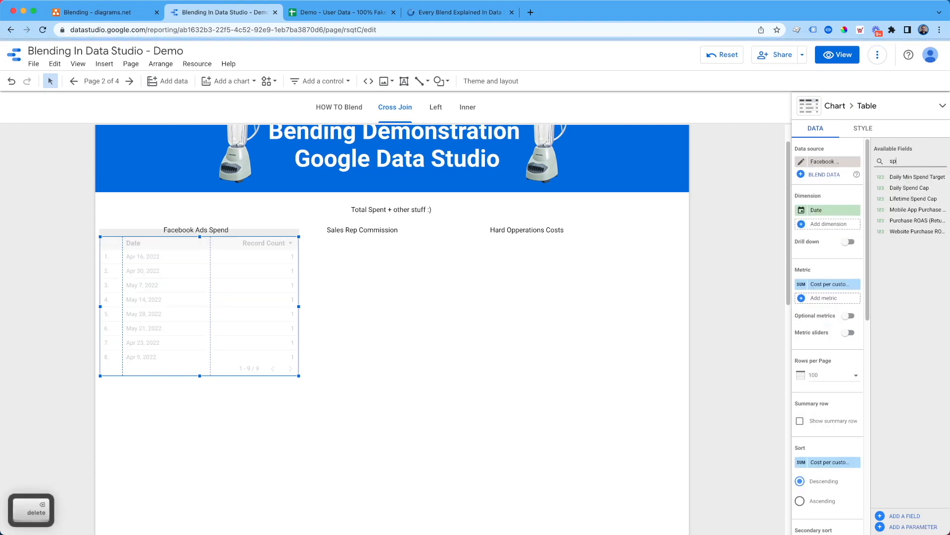
{"action": "type", "text": "date"}
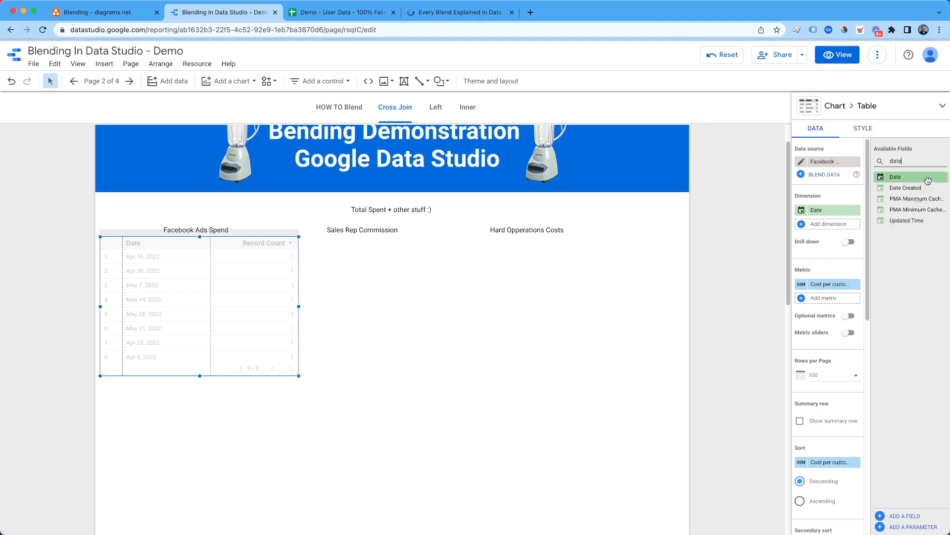
{"action": "left_click_drag", "start_coordinate": [896, 177], "coordinate": [832, 211]}
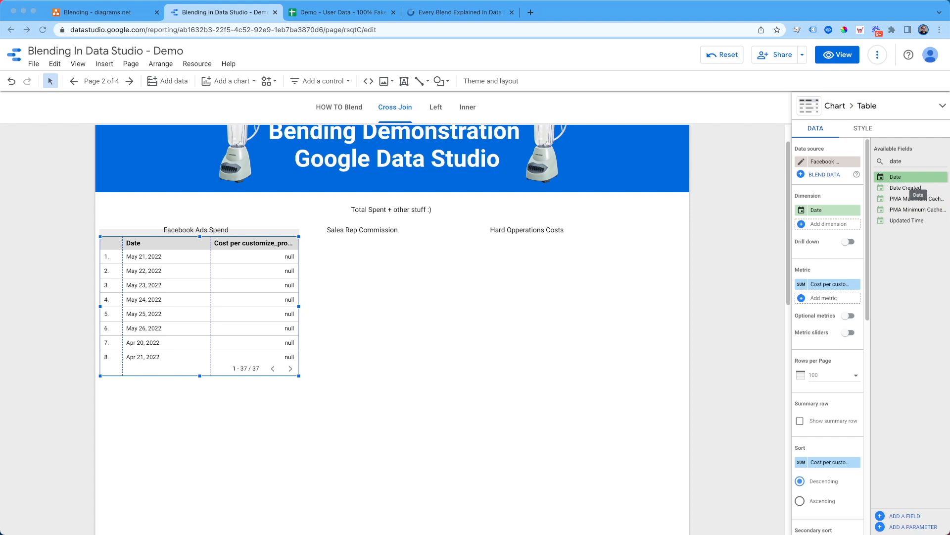
Step: Search the fields for "amount sp" and set the Facebook Ads table's metric to Amount Spent
{"action": "type", "text": "a"}
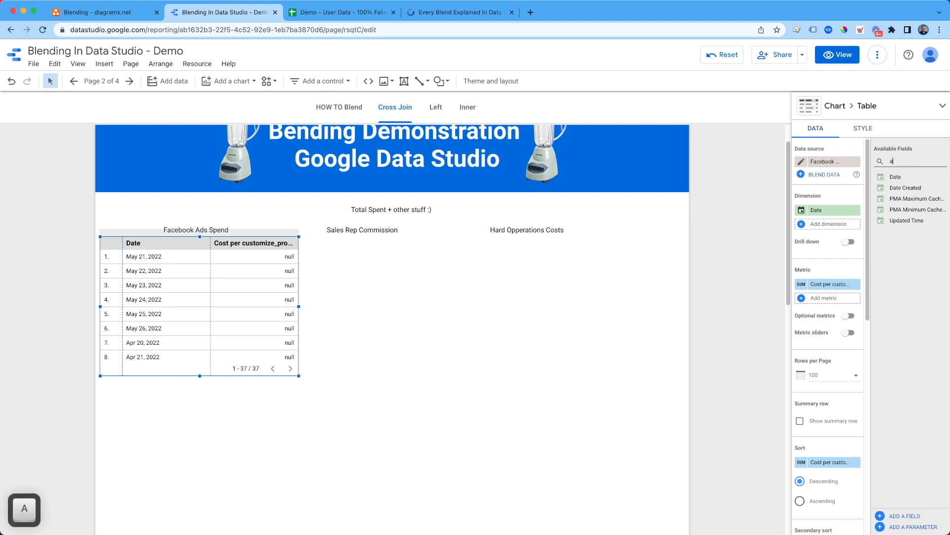
{"action": "type", "text": "mount"}
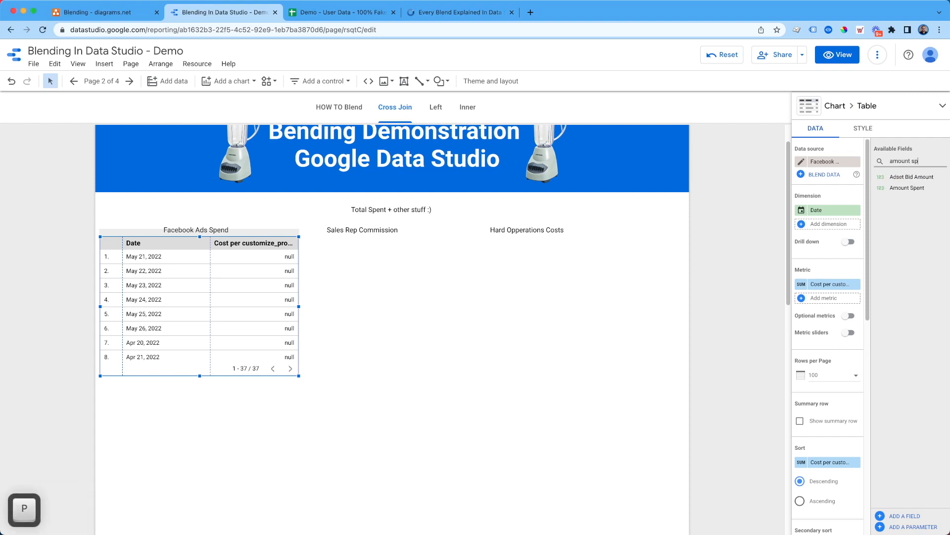
{"action": "type", "text": " sp"}
{"action": "left_click_drag", "start_coordinate": [907, 177], "coordinate": [829, 284]}
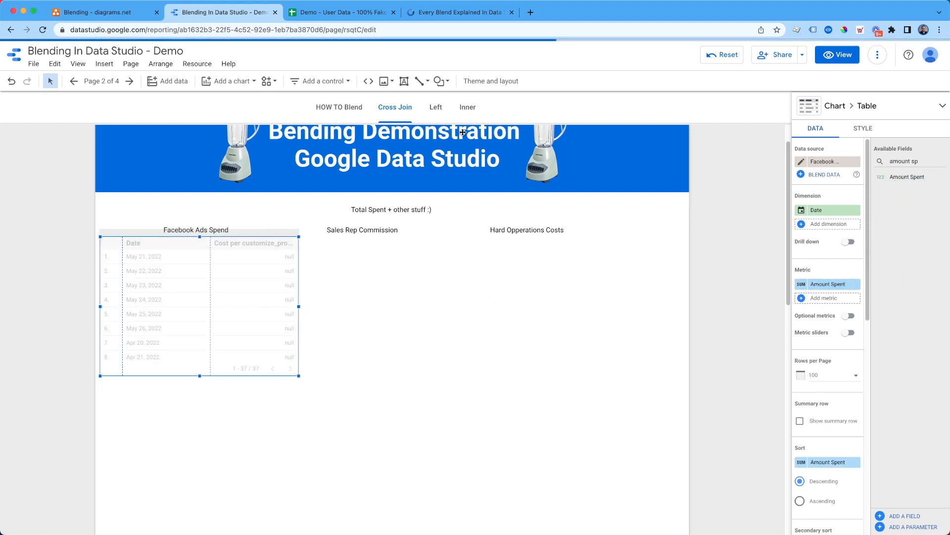
Step: Draw a table beneath the Sales Rep Commission label and set its data source to the Sales Rep Commissions demo sheet
{"action": "left_click", "coordinate": [229, 81]}
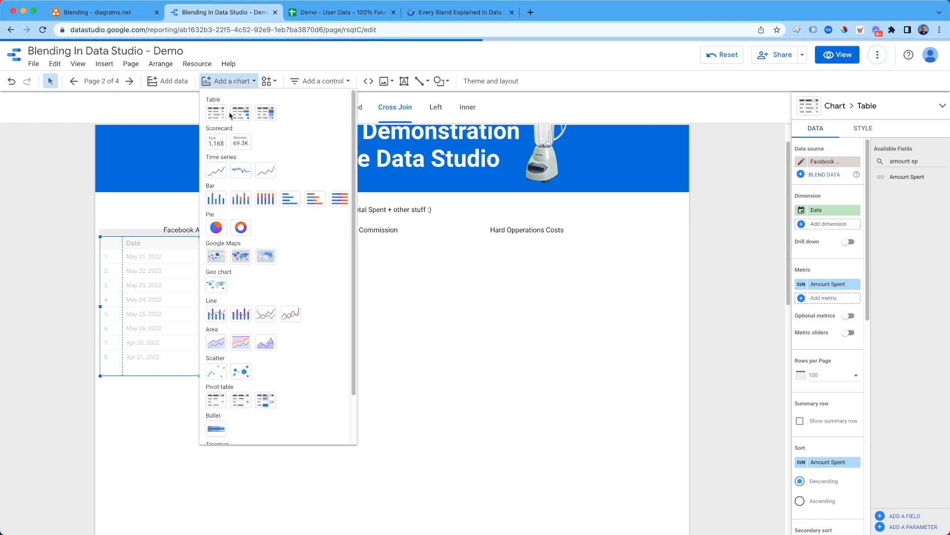
{"action": "left_click", "coordinate": [217, 117]}
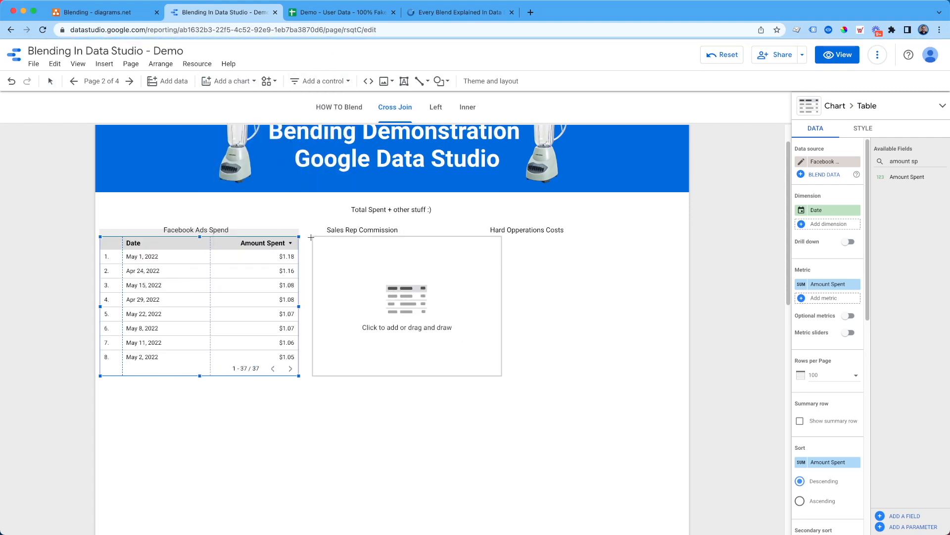
{"action": "left_click", "coordinate": [307, 239]}
{"action": "left_click_drag", "start_coordinate": [428, 330], "coordinate": [467, 381]}
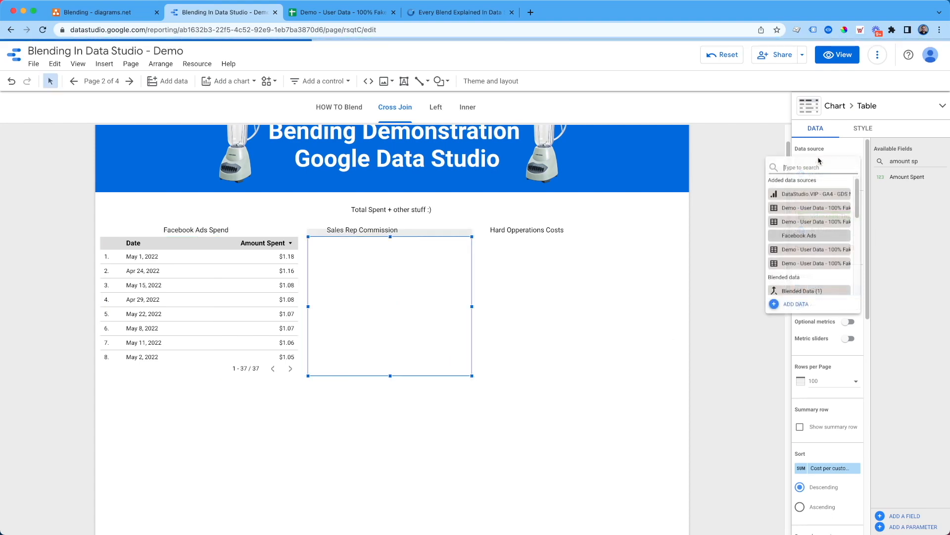
{"action": "left_click", "coordinate": [828, 163]}
{"action": "type", "text": "sal"}
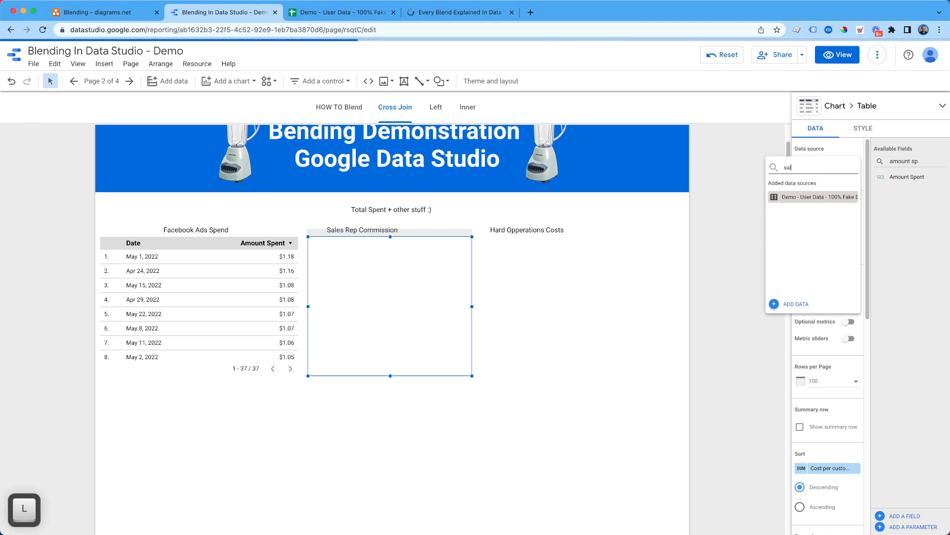
{"action": "left_click", "coordinate": [818, 197]}
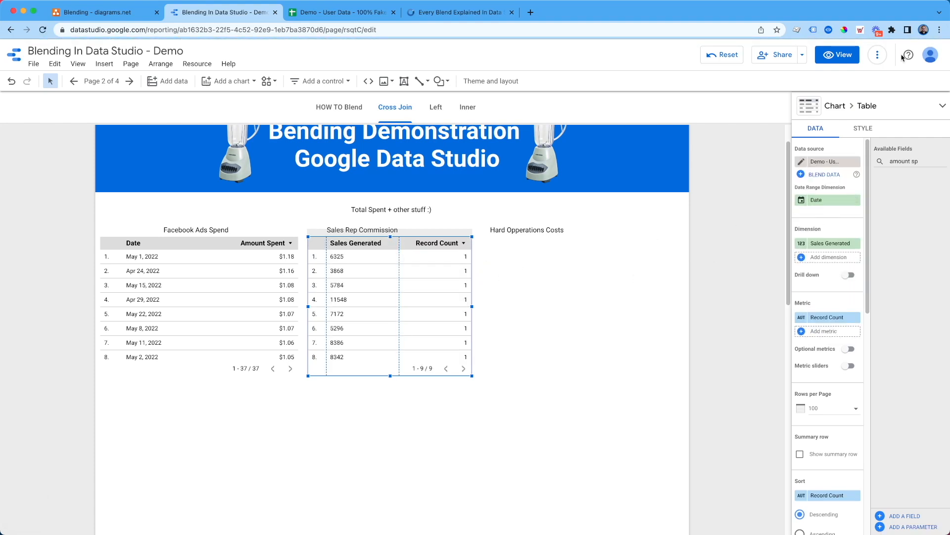
Step: Set the Sales Rep Commission table's dimension to Date and its metrics to Comission and Sales Generated, searching the fields for "date" and "com"
{"action": "type", "text": "date"}
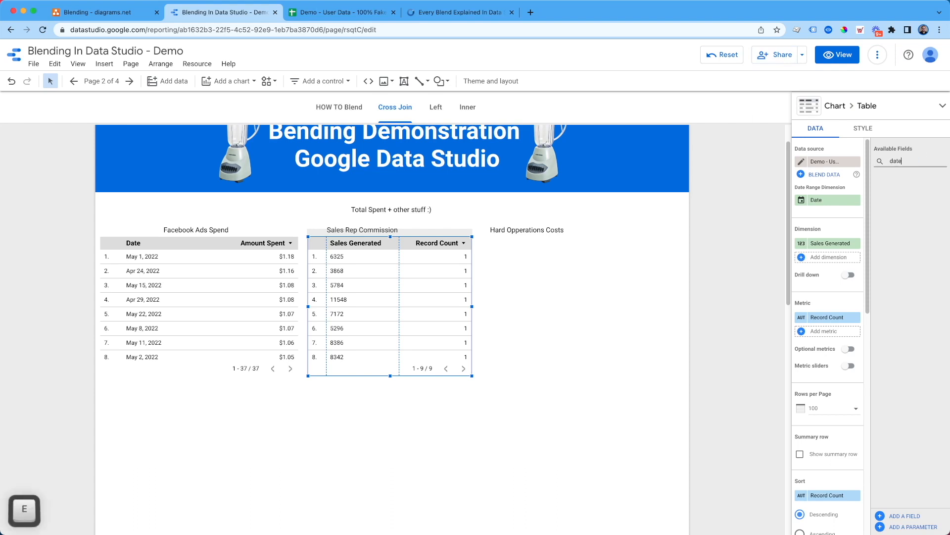
{"action": "left_click_drag", "start_coordinate": [895, 177], "coordinate": [827, 331]}
{"action": "double_click", "coordinate": [911, 160]}
{"action": "type", "text": "comm"}
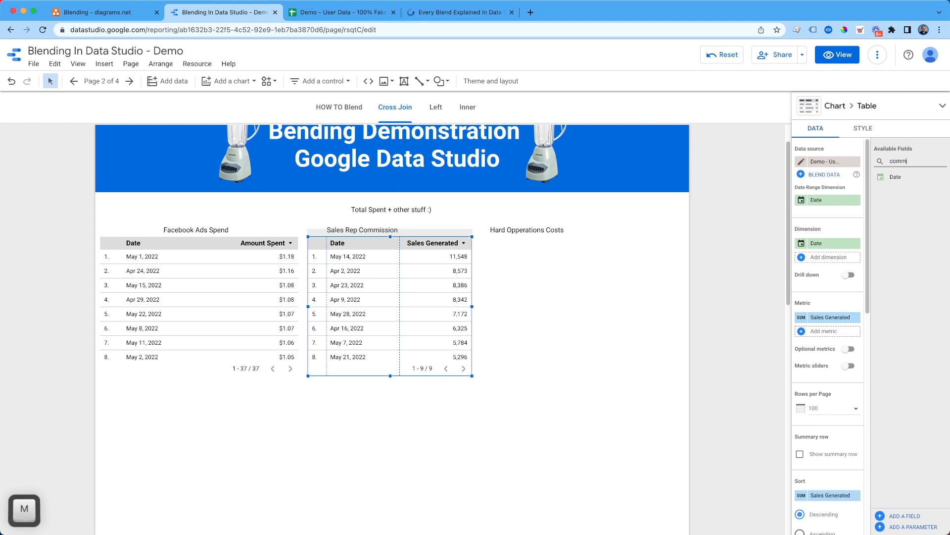
{"action": "key", "text": "BackSpace"}
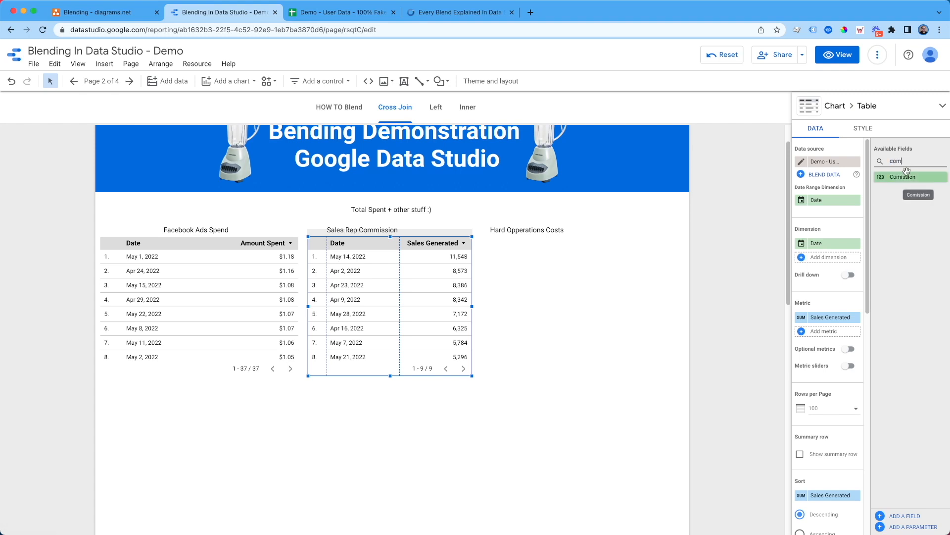
{"action": "left_click_drag", "start_coordinate": [905, 177], "coordinate": [834, 320]}
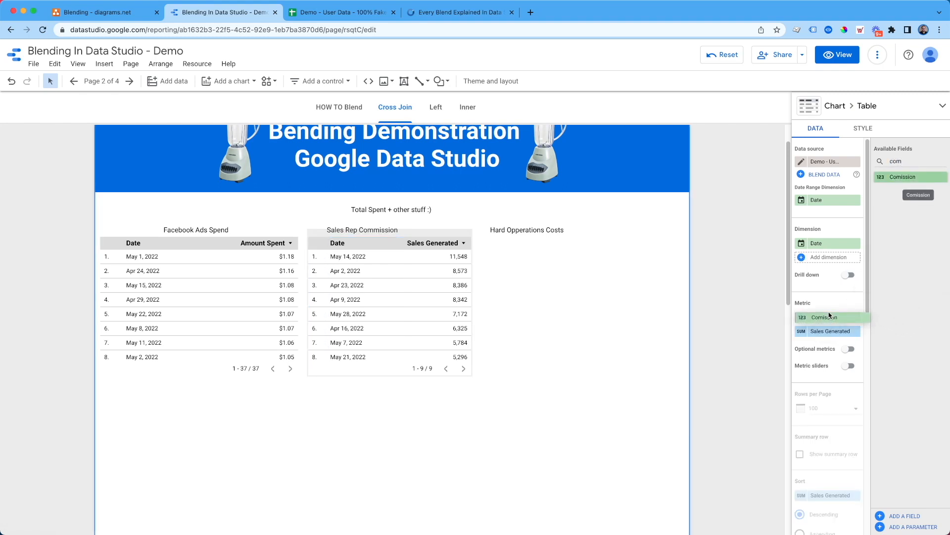
{"action": "left_click", "coordinate": [534, 312]}
{"action": "left_click", "coordinate": [415, 281]}
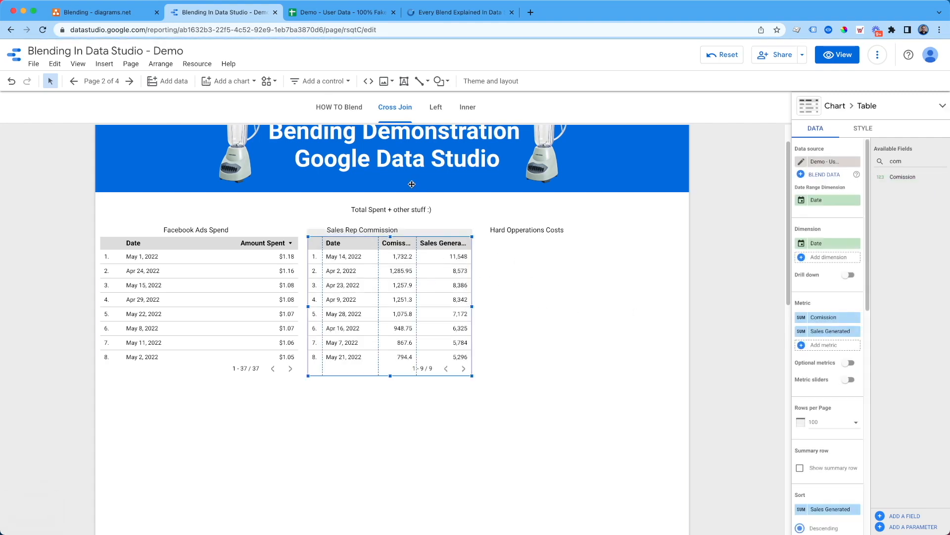
Step: Place a table beneath the Hard Opperations Costs label and set its data source to the demo sheet found by searching "hard"
{"action": "left_click", "coordinate": [238, 81]}
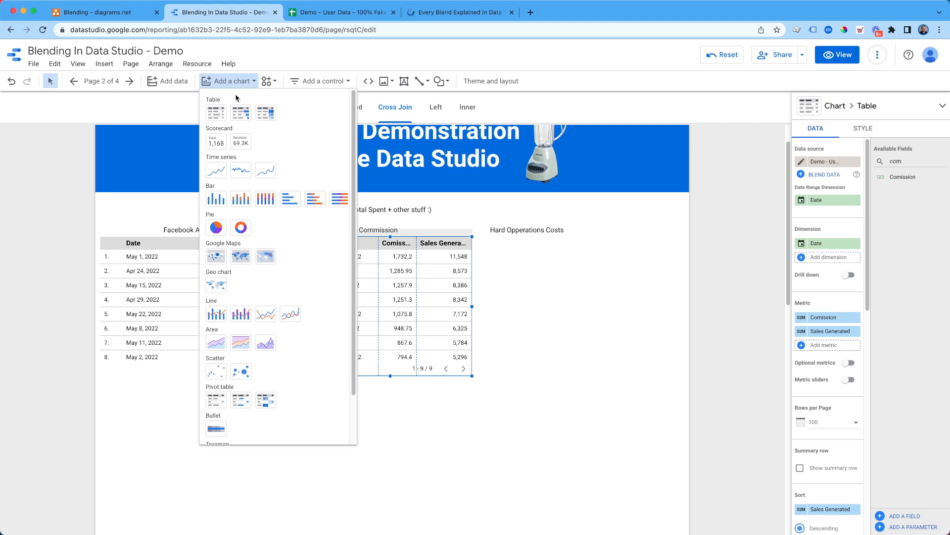
{"action": "left_click", "coordinate": [215, 114]}
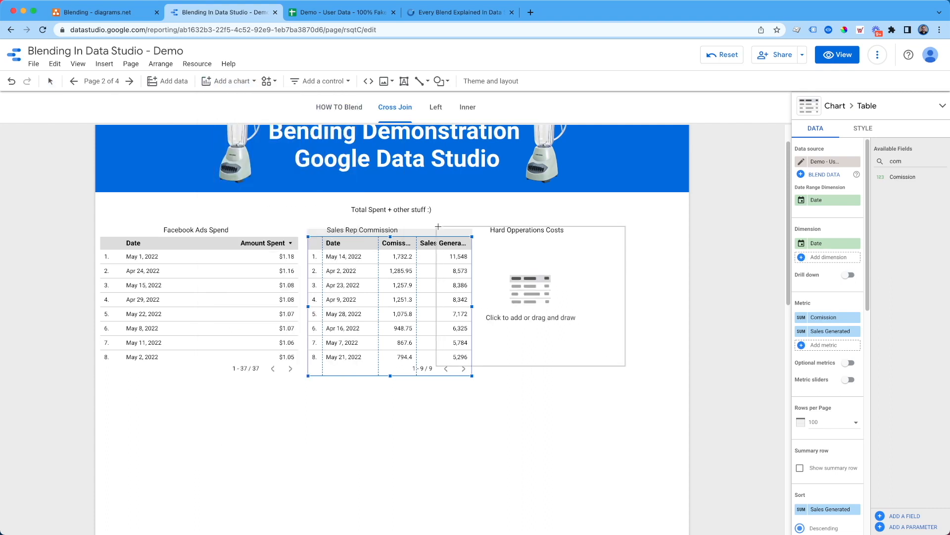
{"action": "left_click", "coordinate": [477, 234]}
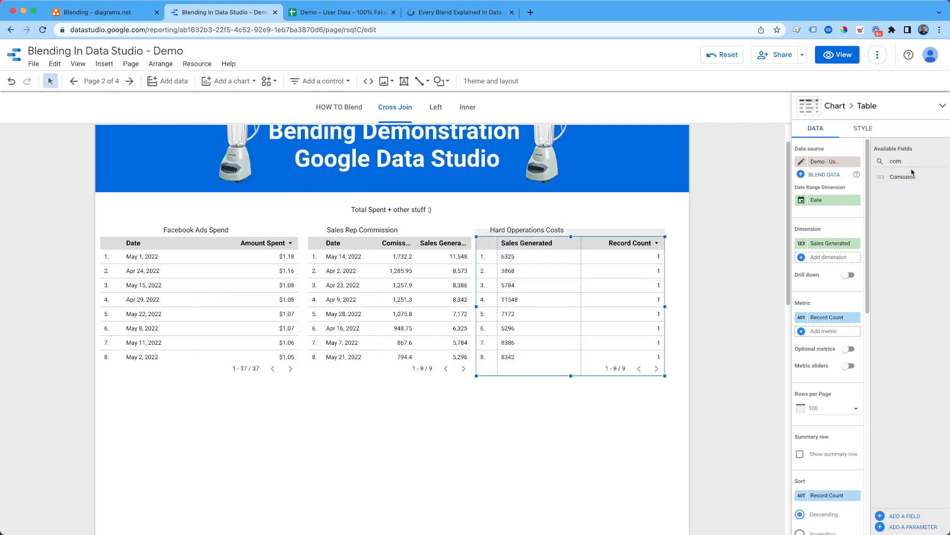
{"action": "left_click", "coordinate": [827, 162]}
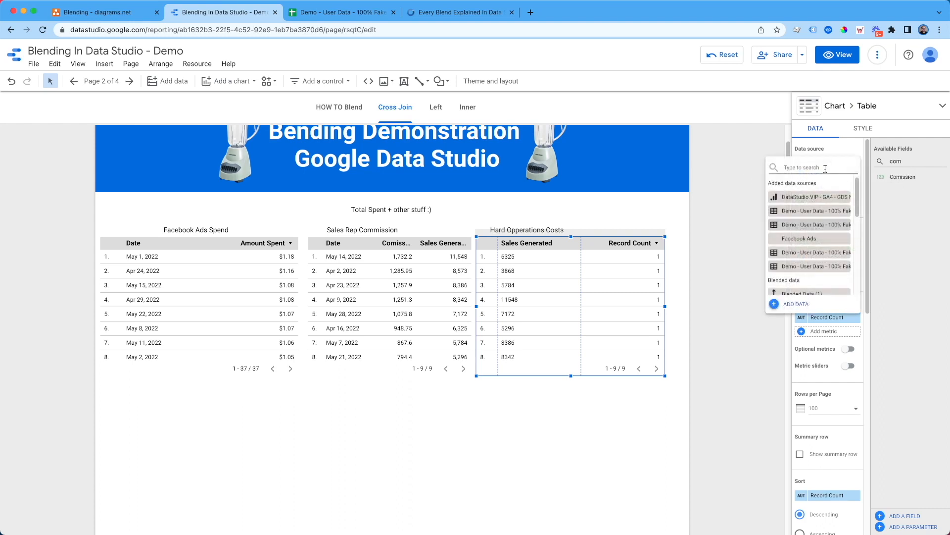
{"action": "type", "text": "hard"}
{"action": "left_click", "coordinate": [828, 196]}
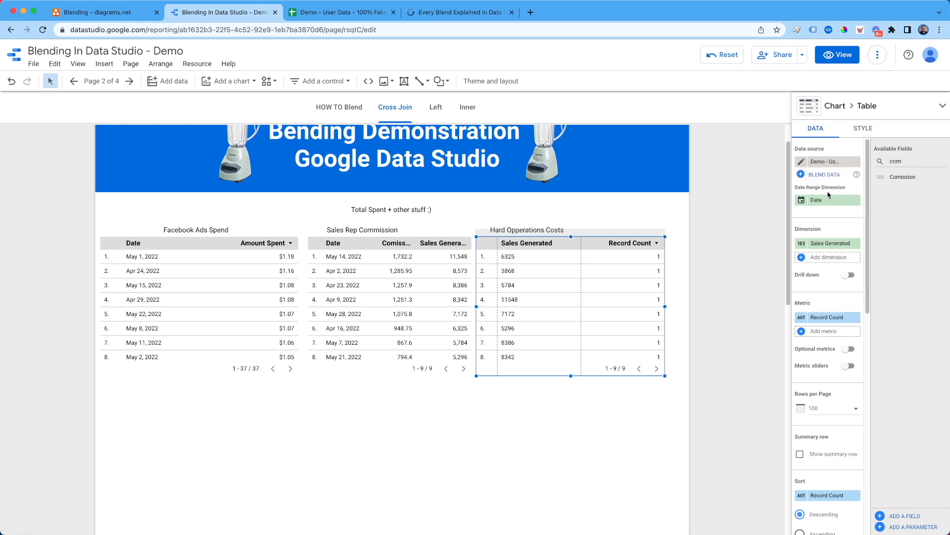
Step: Clear the field search and give the hard costs table the Date dimension and the metrics Rate, Total and Hrs, replacing Record Count
{"action": "left_click", "coordinate": [913, 161]}
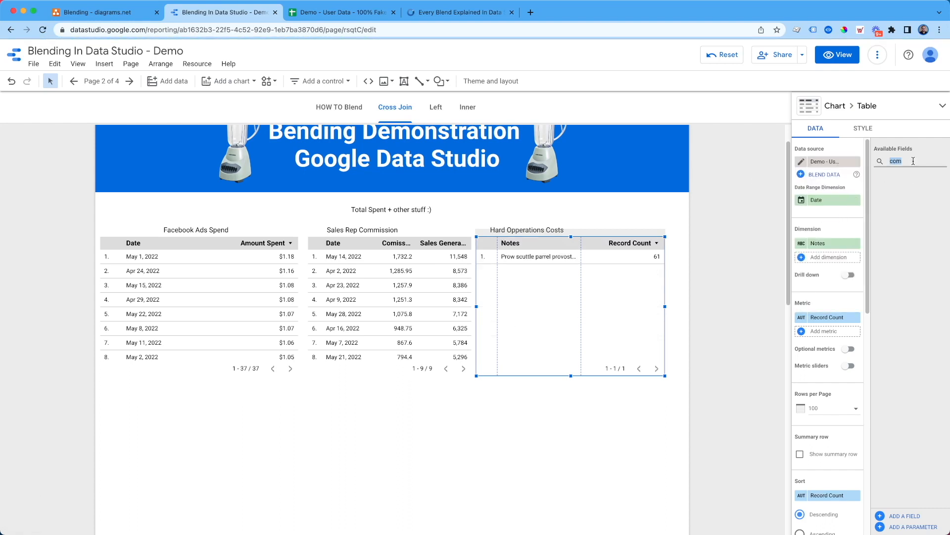
{"action": "key", "text": "BackSpace"}
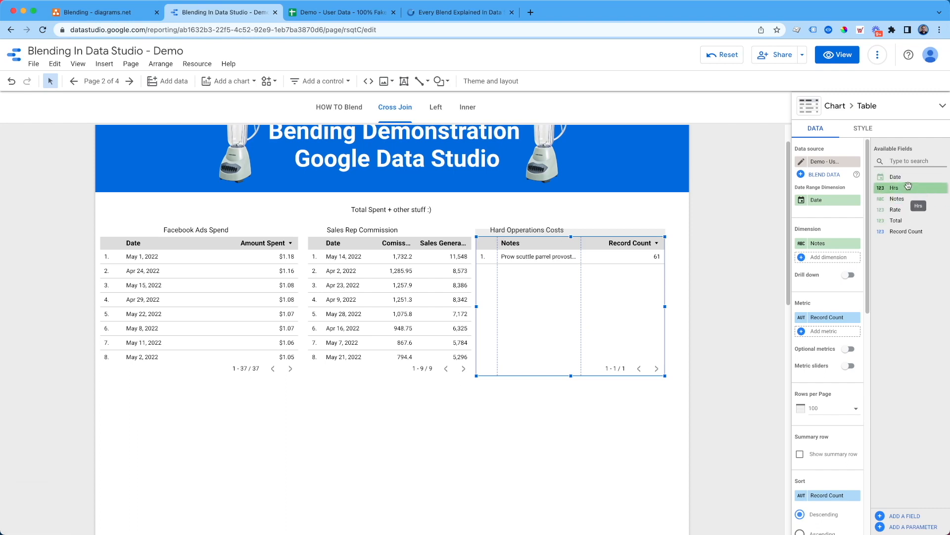
{"action": "left_click_drag", "start_coordinate": [895, 177], "coordinate": [828, 243]}
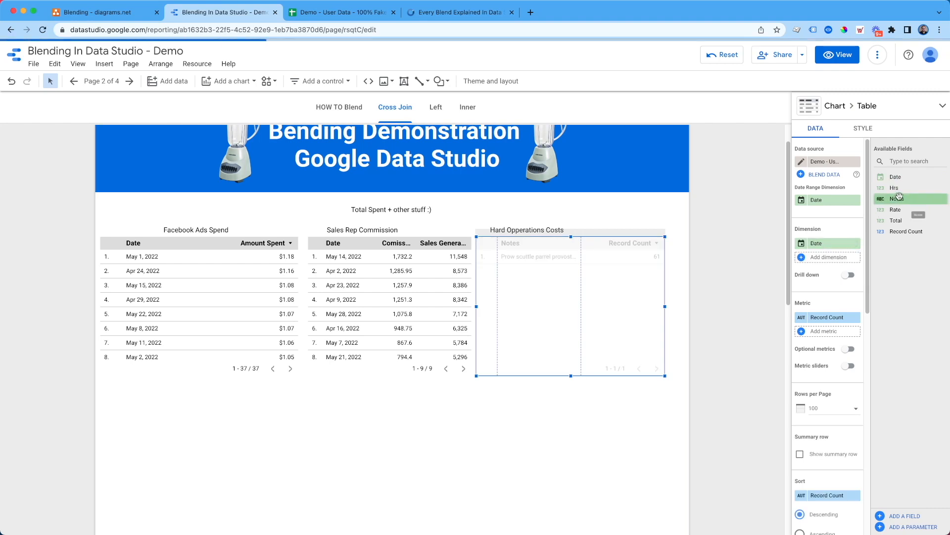
{"action": "left_click_drag", "start_coordinate": [894, 188], "coordinate": [827, 257]}
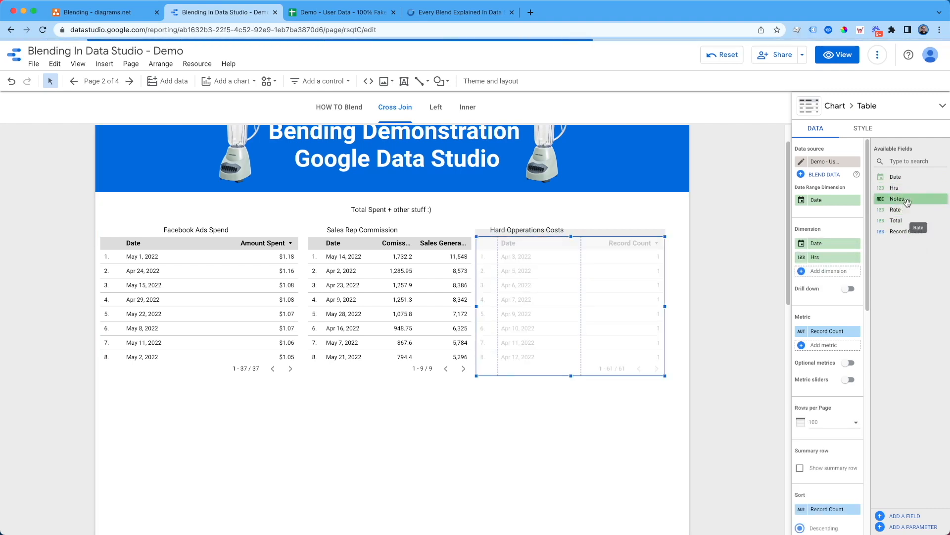
{"action": "left_click_drag", "start_coordinate": [896, 220], "coordinate": [826, 271]}
{"action": "left_click_drag", "start_coordinate": [895, 209], "coordinate": [822, 345]}
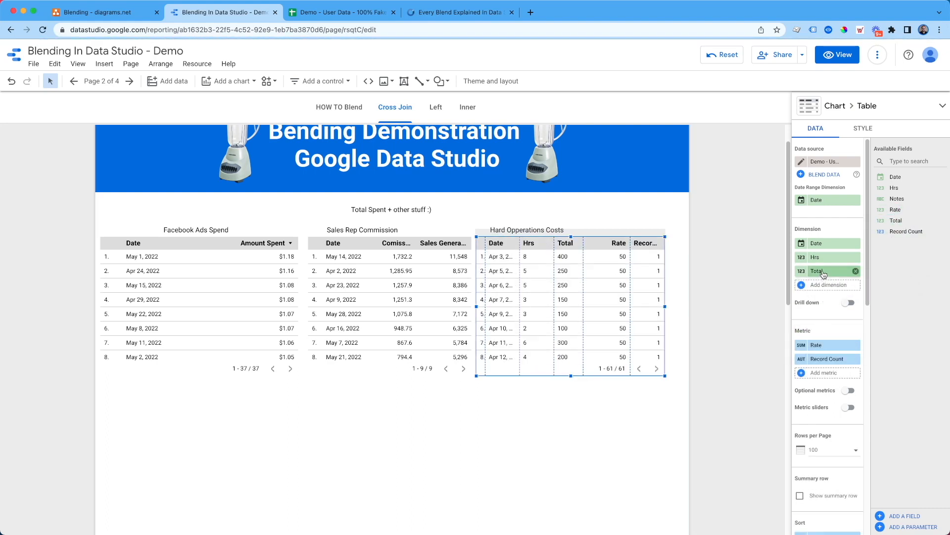
{"action": "left_click_drag", "start_coordinate": [832, 270], "coordinate": [824, 357]}
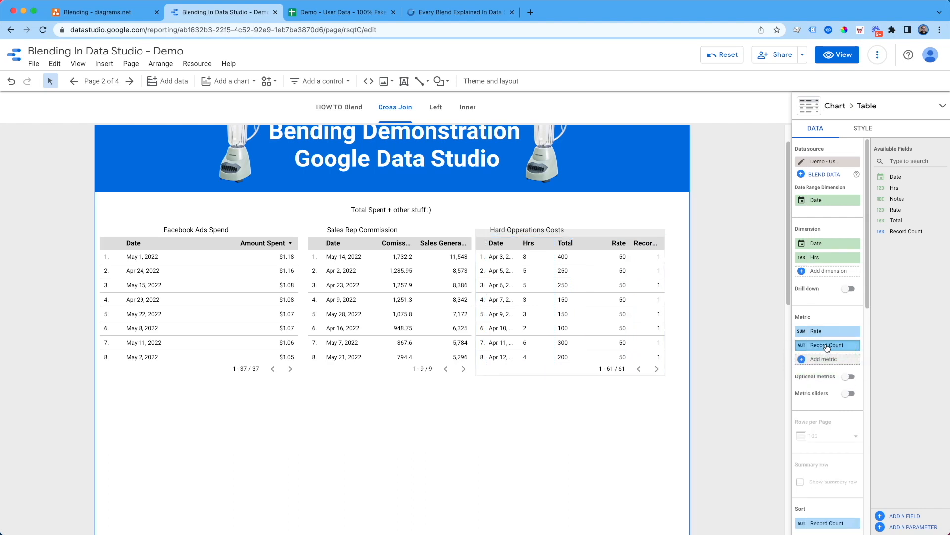
{"action": "left_click_drag", "start_coordinate": [820, 261], "coordinate": [806, 348]}
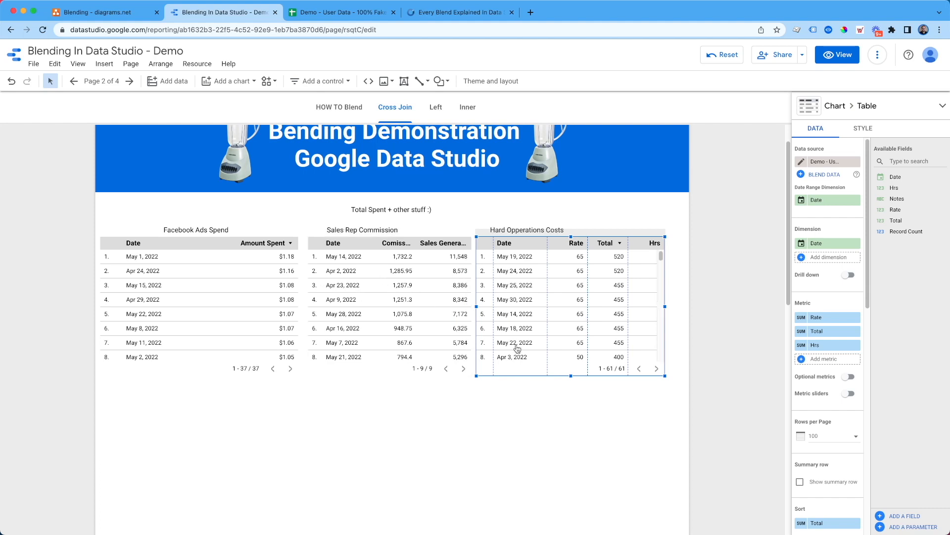
Step: Blend the data of the Facebook Ads, commission and hard costs tables and move the resulting blended table below them
{"action": "left_click_drag", "start_coordinate": [544, 433], "coordinate": [233, 322]}
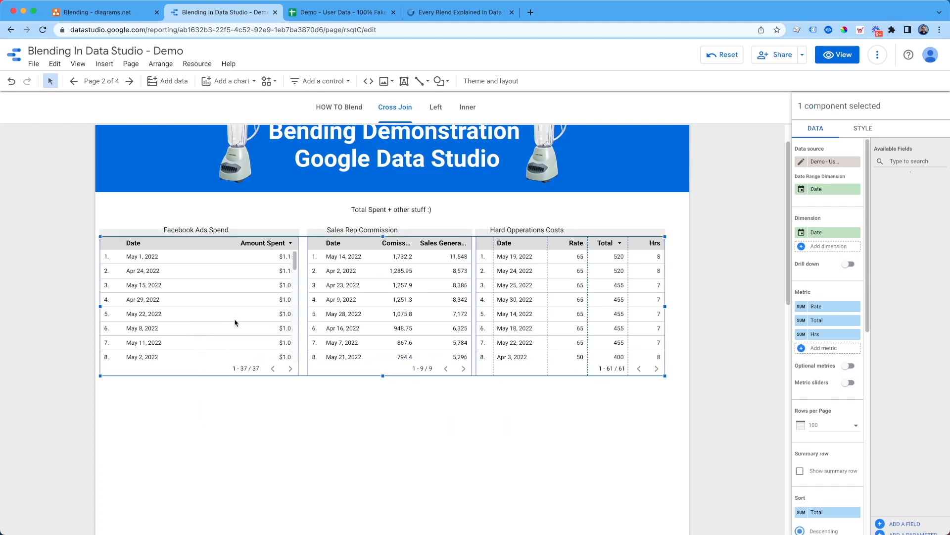
{"action": "right_click", "coordinate": [318, 324]}
{"action": "mouse_move", "coordinate": [318, 325]}
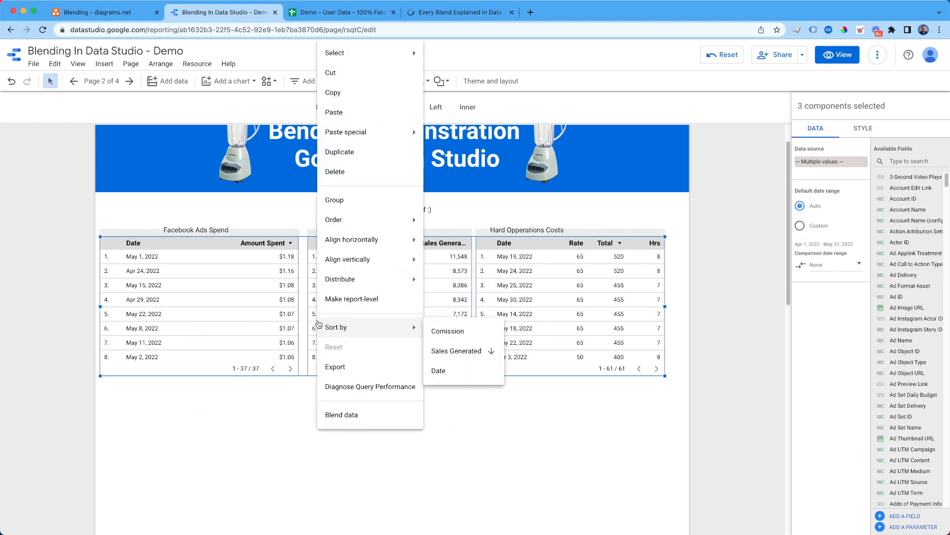
{"action": "mouse_move", "coordinate": [368, 257]}
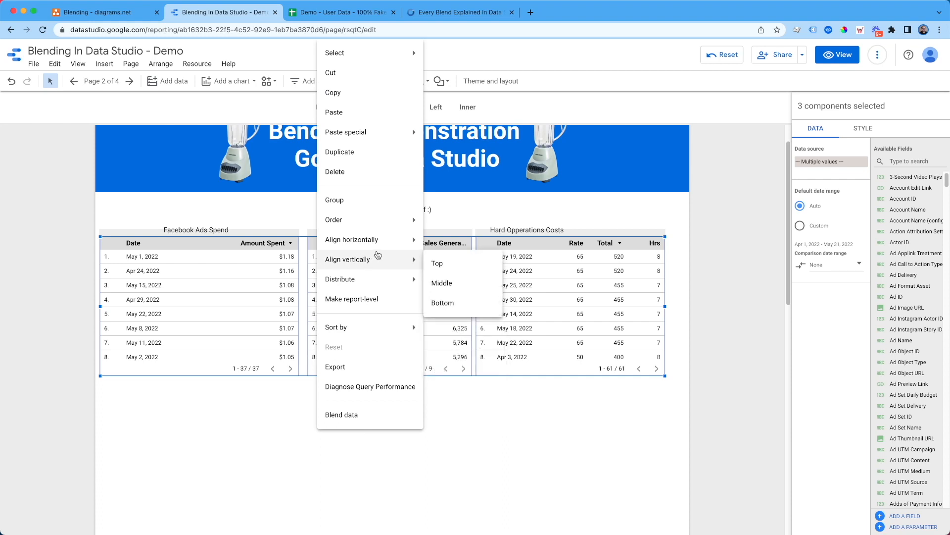
{"action": "left_click", "coordinate": [381, 419]}
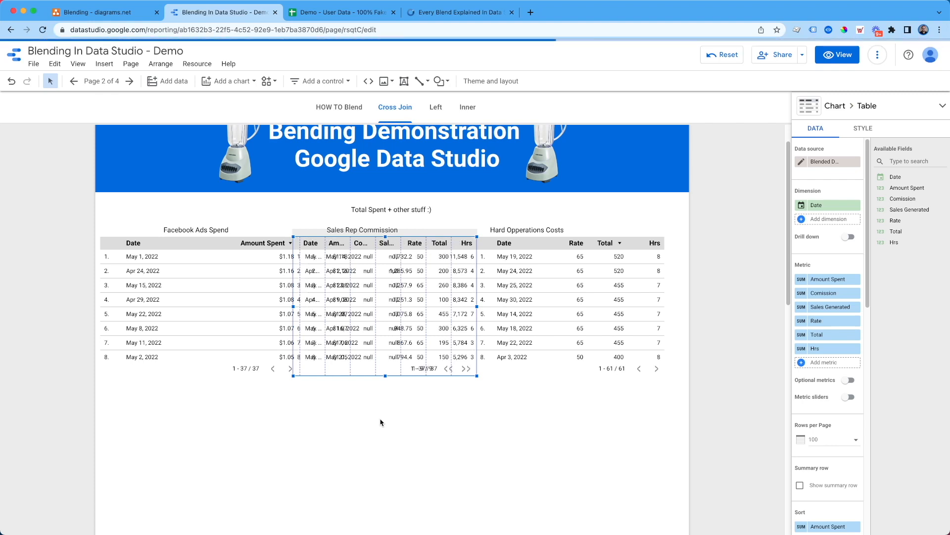
{"action": "left_click_drag", "start_coordinate": [461, 233], "coordinate": [421, 377]}
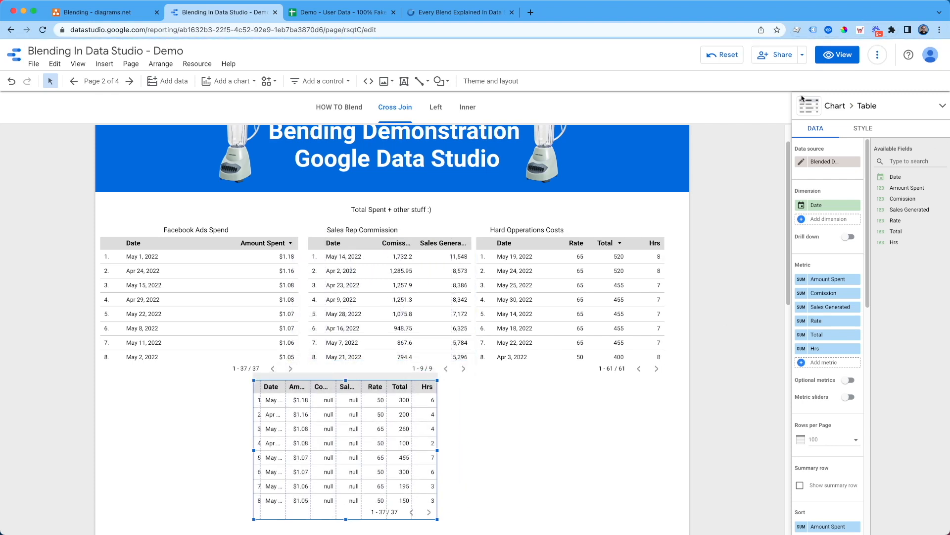
Step: Open the new blend for editing, name its data source "Spend Tables" and enlarge the blend editor
{"action": "left_click", "coordinate": [802, 162]}
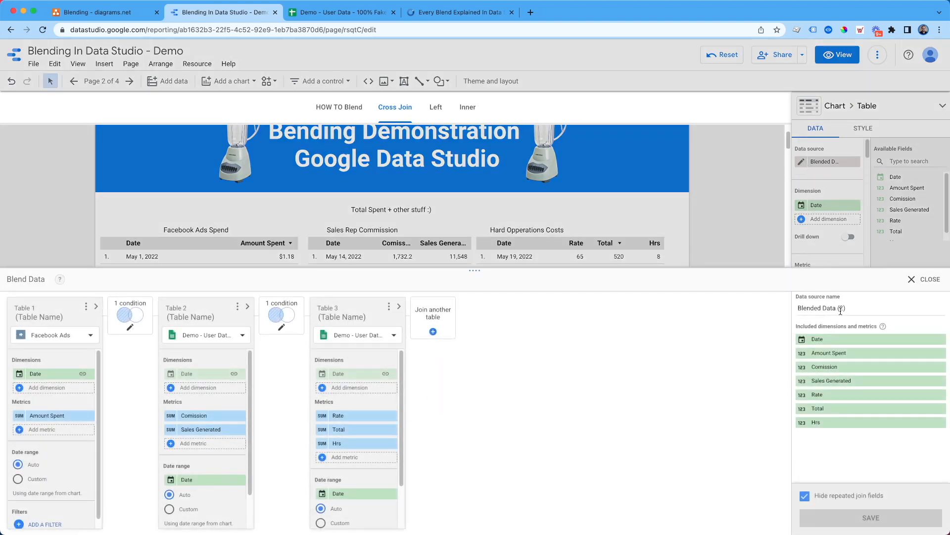
{"action": "type", "text": "Spend Tables"}
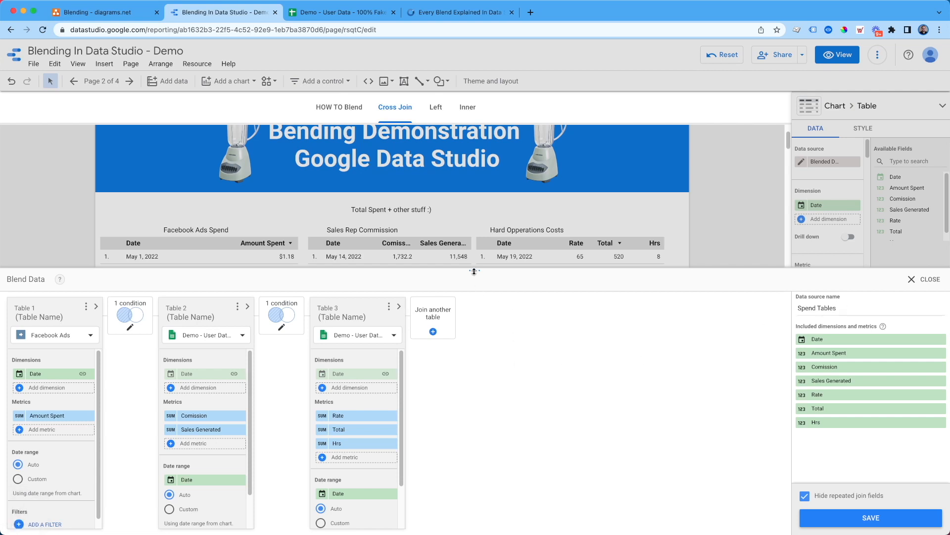
{"action": "left_click_drag", "start_coordinate": [474, 271], "coordinate": [474, 173]}
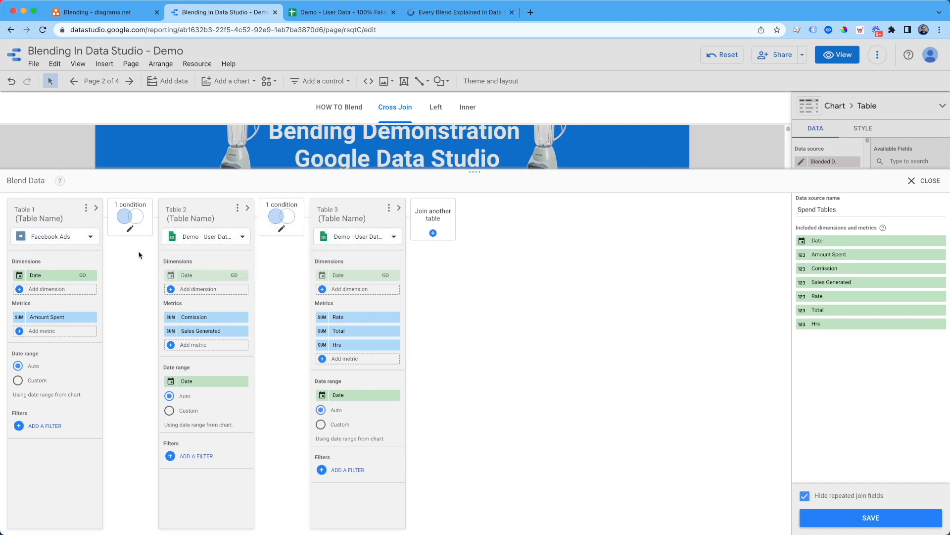
Step: Change the joins between Tables 1 and 2 and Tables 2 and 3 to Cross, rechecking the second join's configuration
{"action": "left_click", "coordinate": [130, 222]}
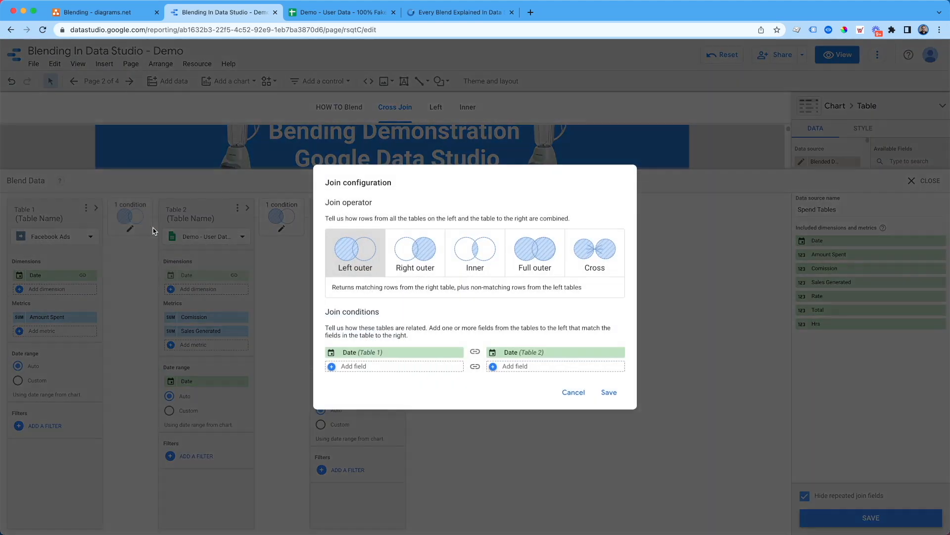
{"action": "left_click", "coordinate": [597, 251]}
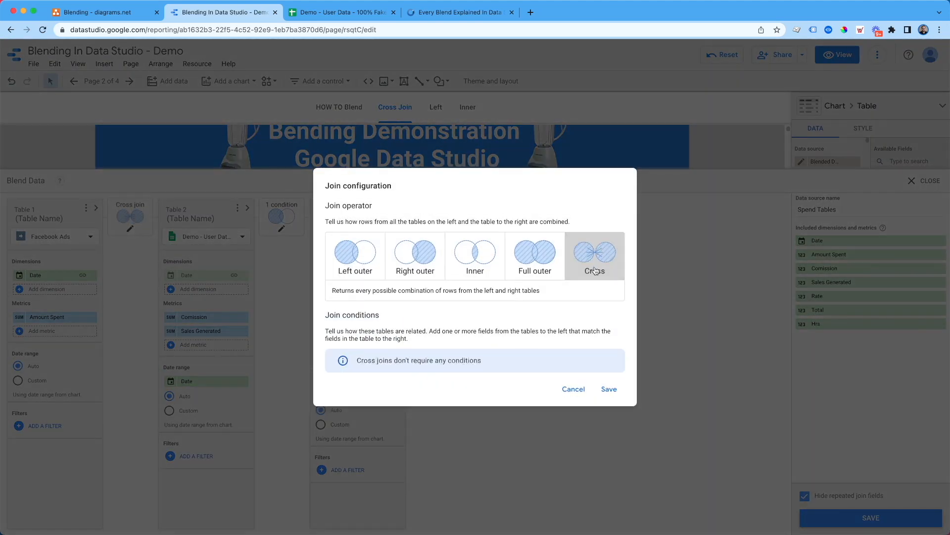
{"action": "left_click", "coordinate": [611, 390]}
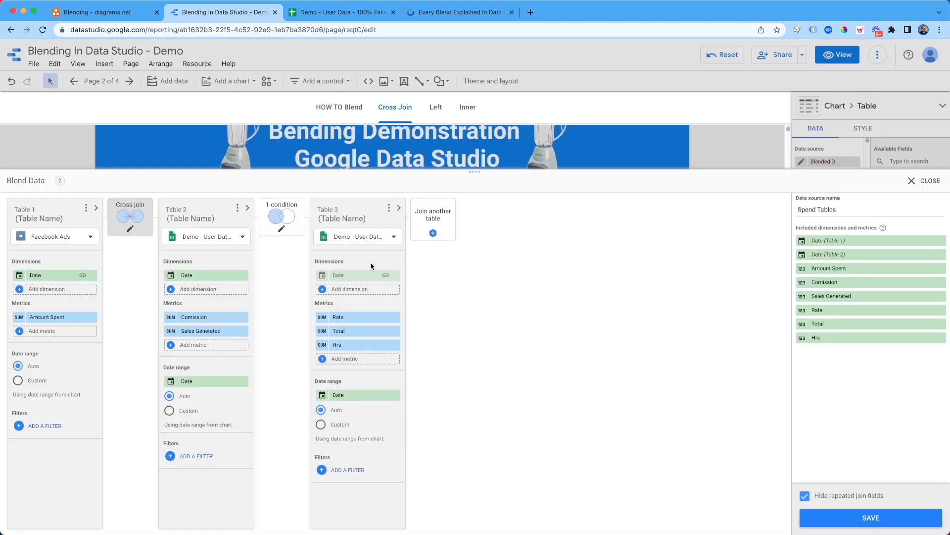
{"action": "left_click", "coordinate": [294, 234]}
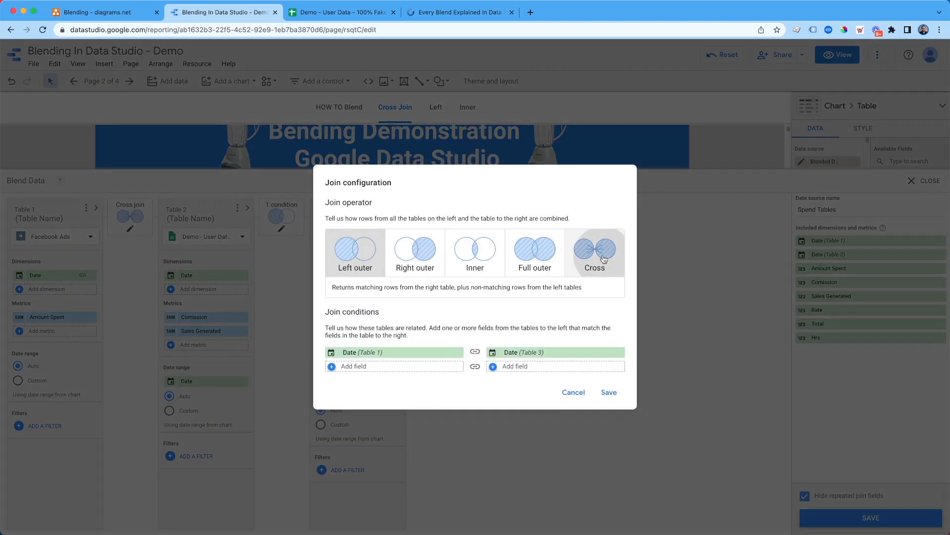
{"action": "left_click", "coordinate": [594, 251]}
{"action": "left_click", "coordinate": [613, 396]}
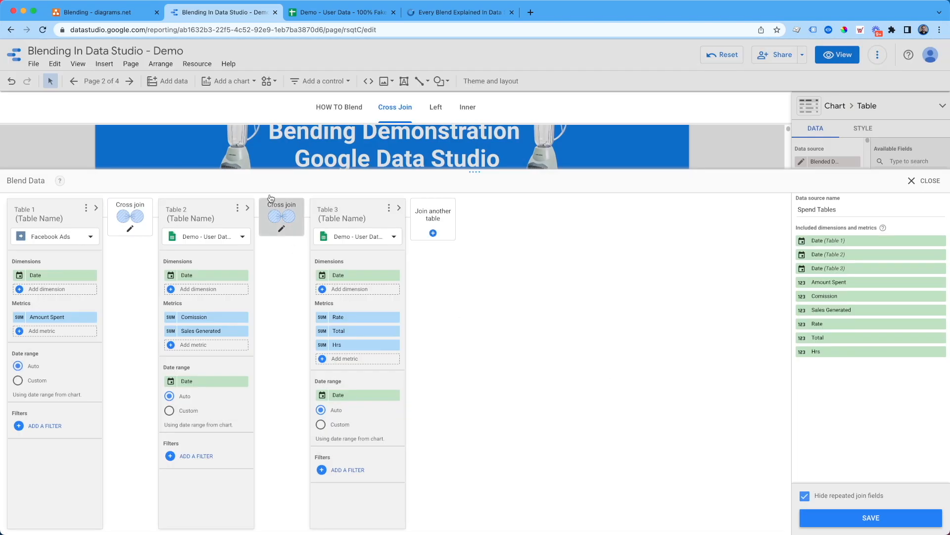
{"action": "left_click", "coordinate": [273, 220]}
{"action": "left_click_drag", "start_coordinate": [335, 291], "coordinate": [540, 291]}
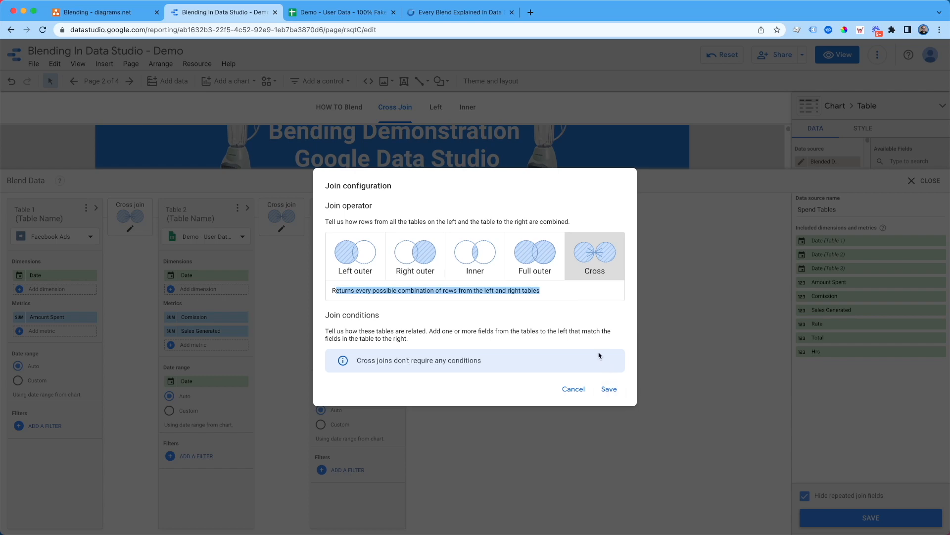
{"action": "left_click", "coordinate": [609, 389]}
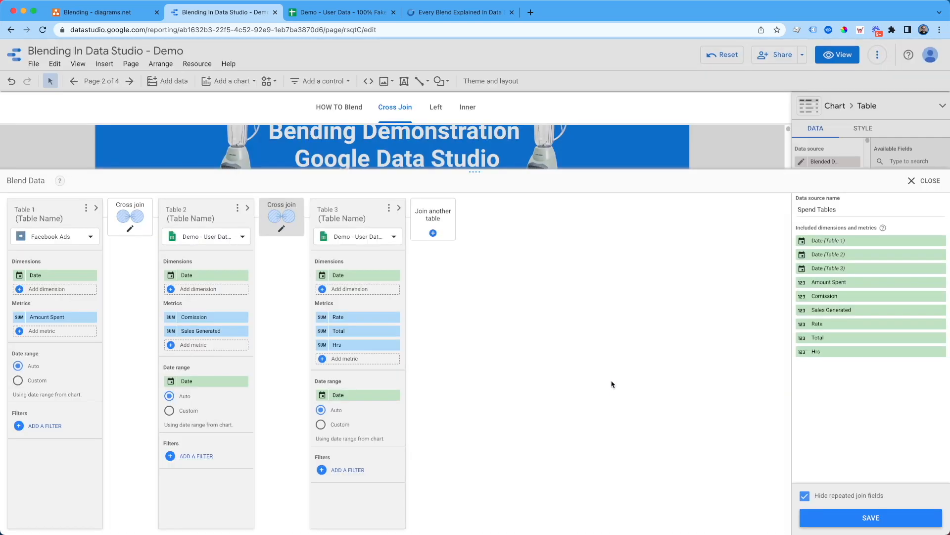
Step: Save the Spend Tables blend, leave the blend editor and shift the blended table left on the page
{"action": "left_click", "coordinate": [874, 518]}
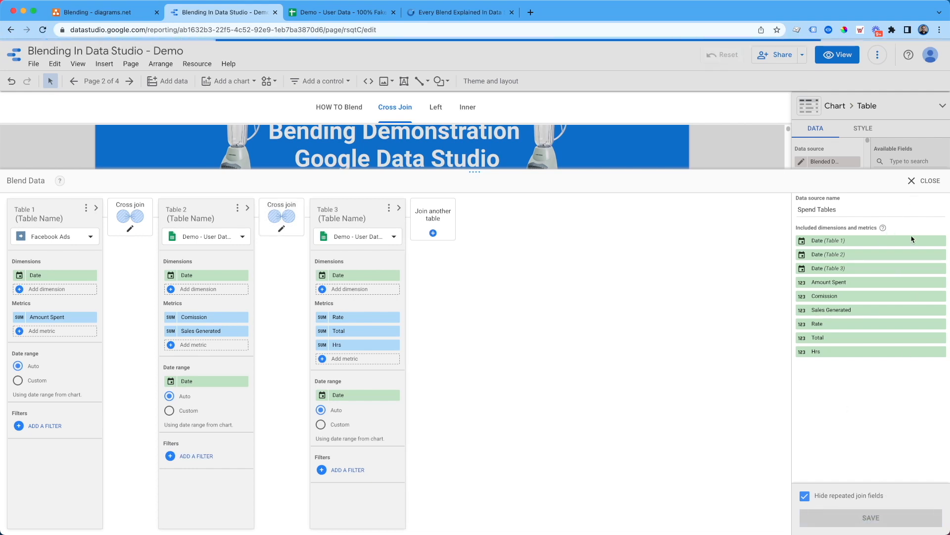
{"action": "left_click", "coordinate": [931, 187]}
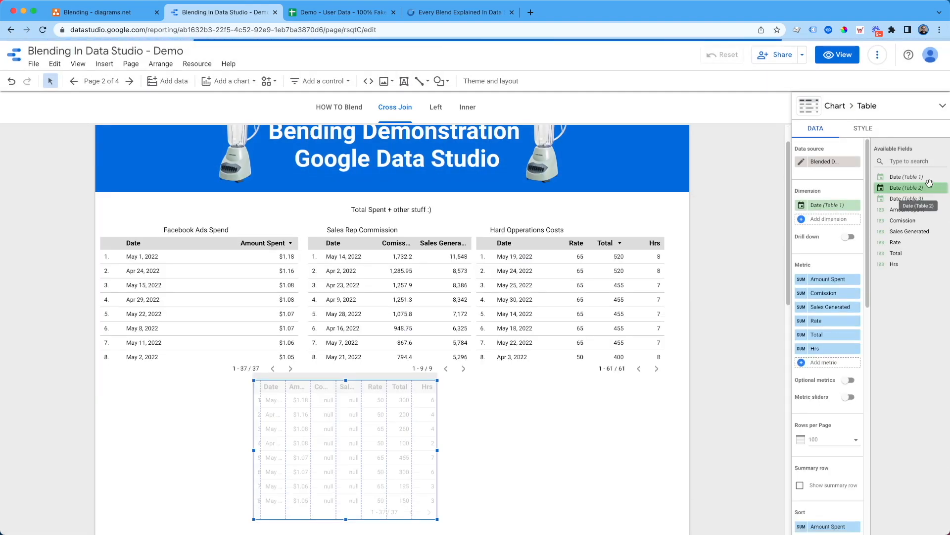
{"action": "left_click_drag", "start_coordinate": [342, 431], "coordinate": [292, 436]}
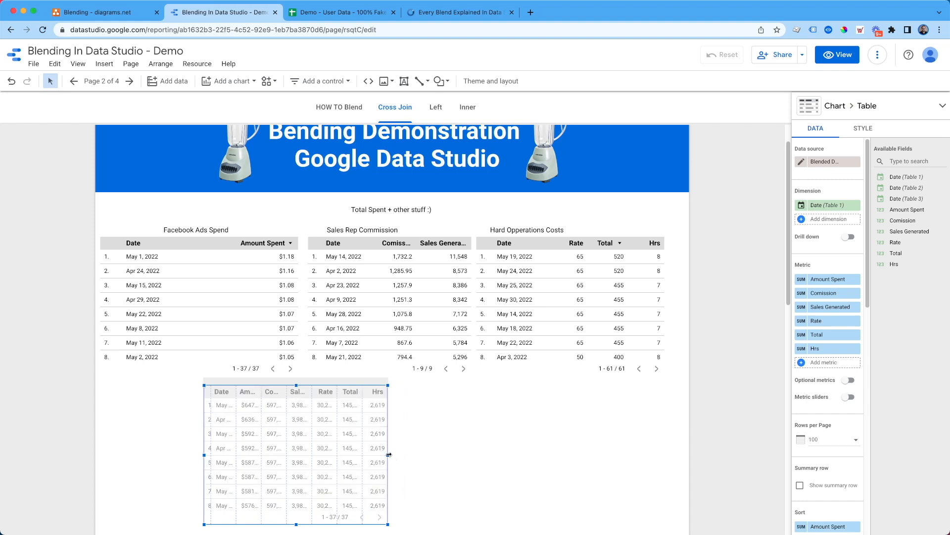
Step: Widen the blended table across the page, open its blend for editing and name Table 1 "Facebook Ads"
{"action": "left_click_drag", "start_coordinate": [389, 455], "coordinate": [624, 454]}
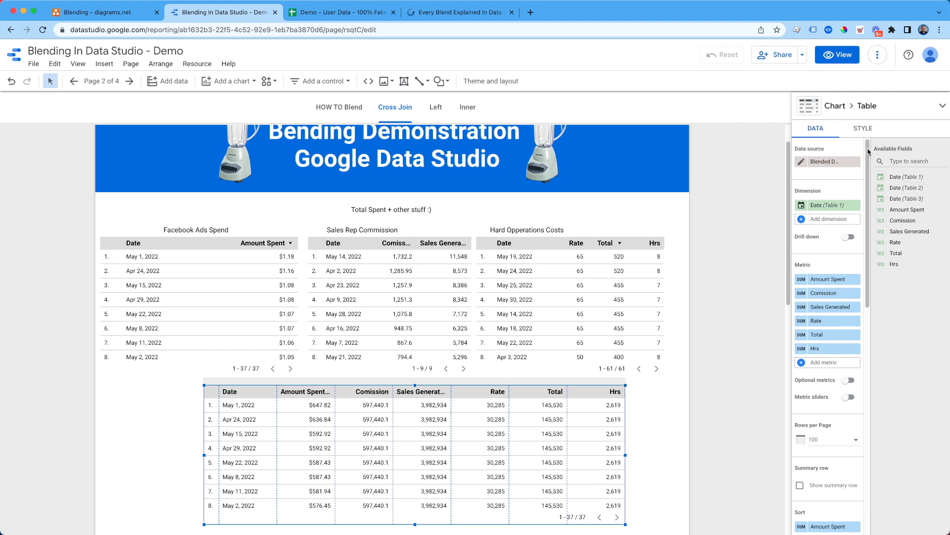
{"action": "left_click", "coordinate": [802, 163]}
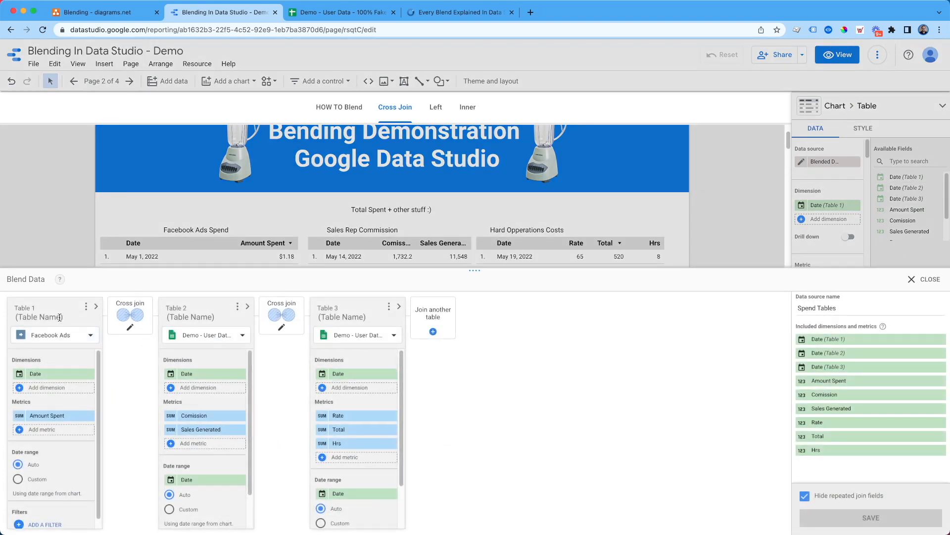
{"action": "type", "text": "Face"}
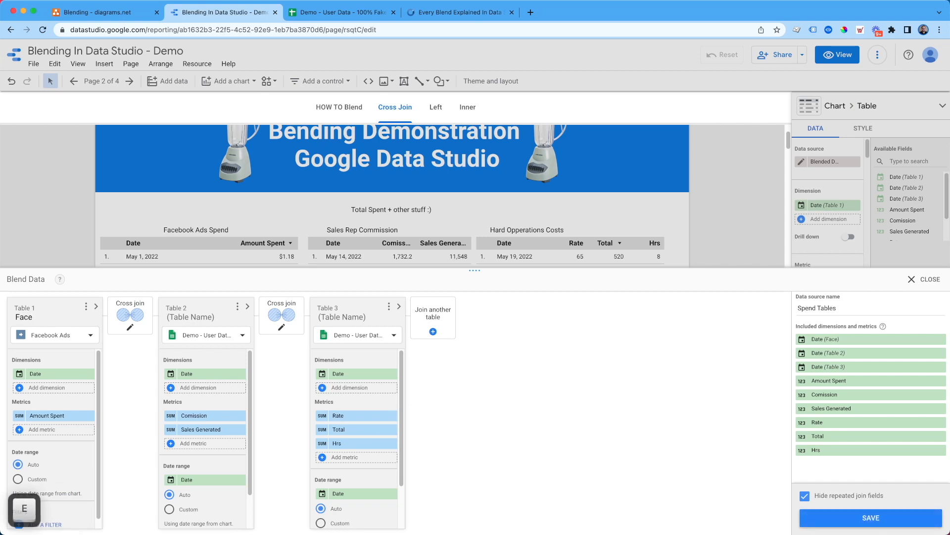
{"action": "type", "text": "book"}
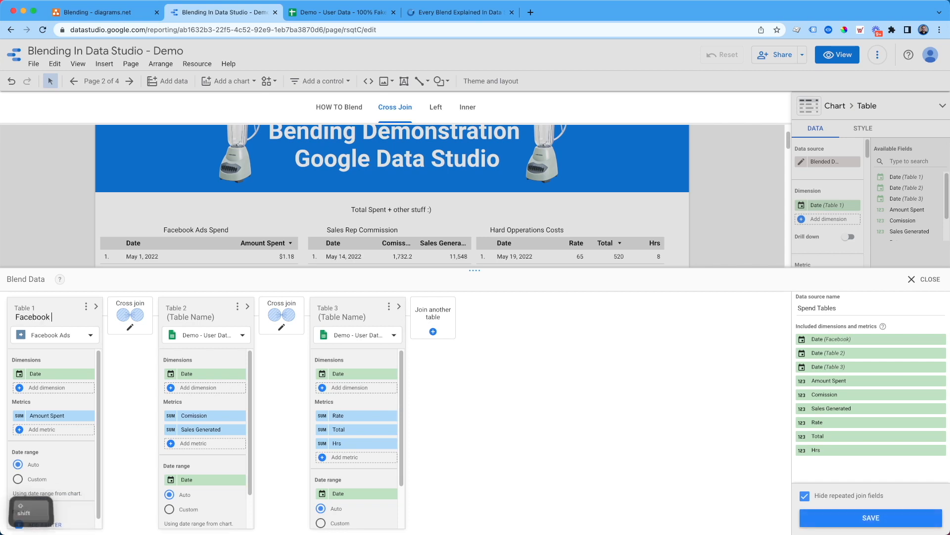
{"action": "type", "text": " Ads"}
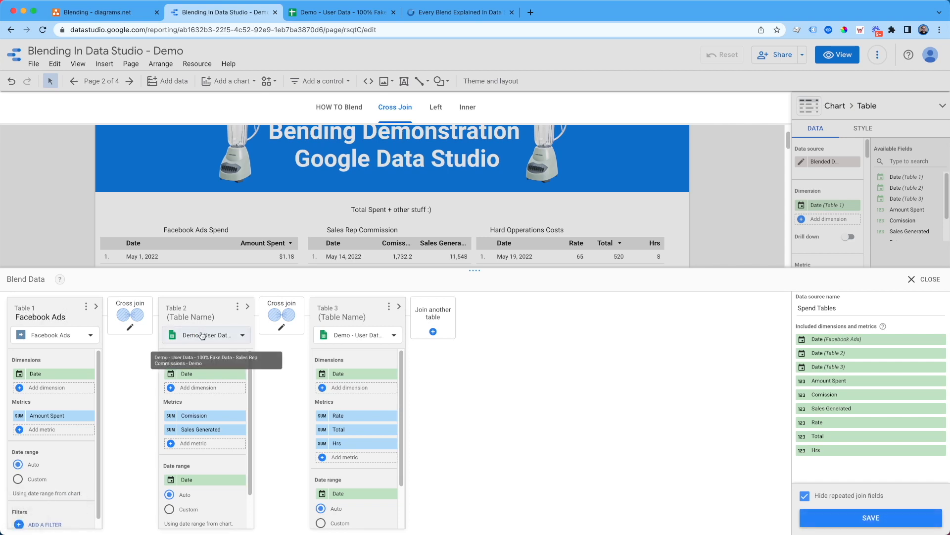
Step: Name Table 2 "Com" and Table 3 "Hard", save the blend and leave the blend editor
{"action": "type", "text": "Sales"}
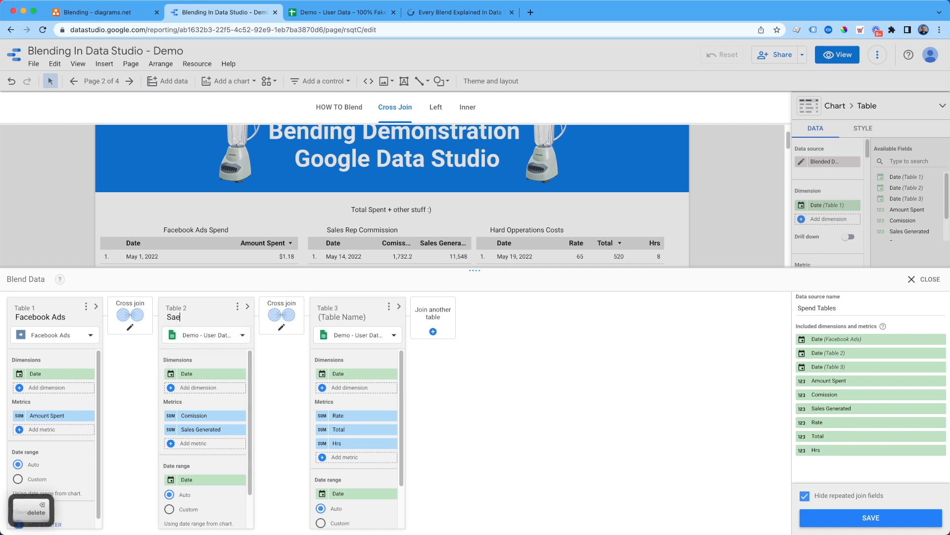
{"action": "type", "text": " C"}
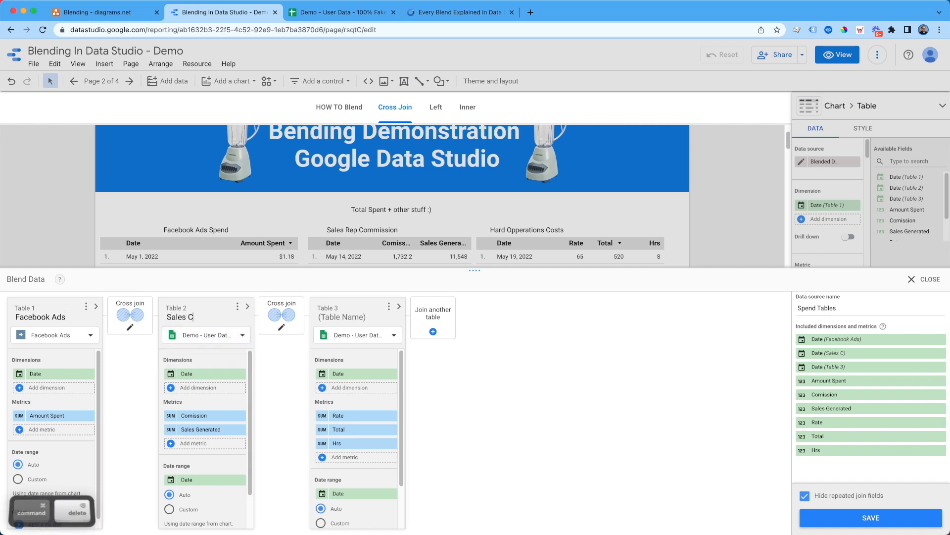
{"action": "key", "text": "super+BackSpace"}
{"action": "type", "text": "Com"}
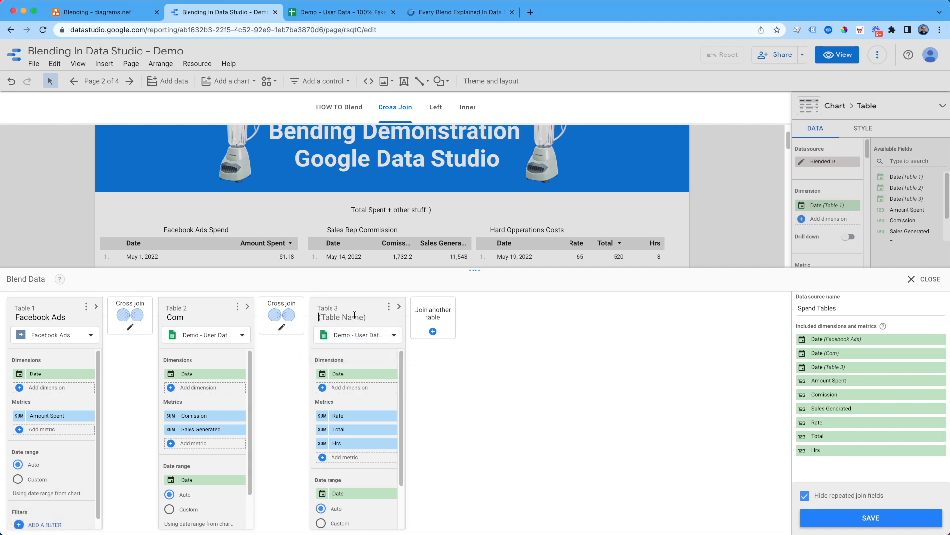
{"action": "type", "text": "Hr"}
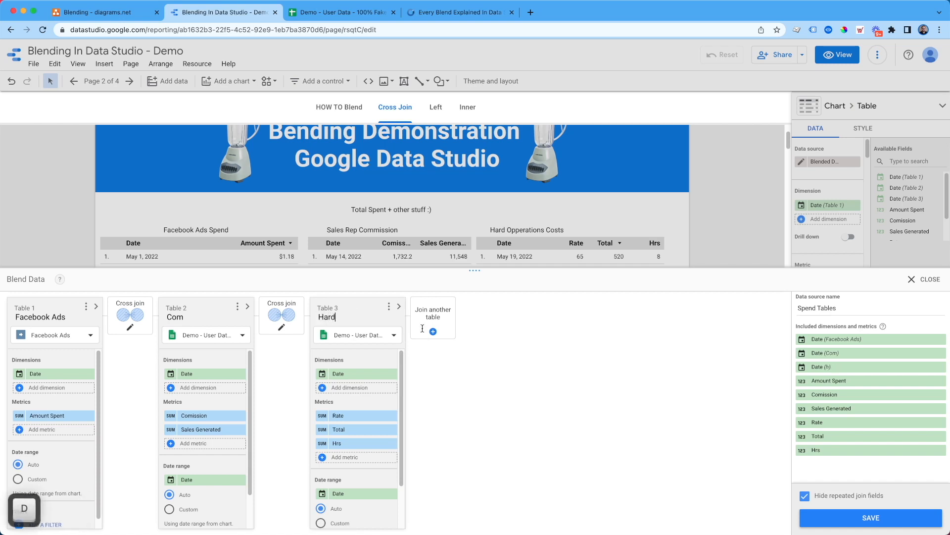
{"action": "left_click", "coordinate": [840, 518]}
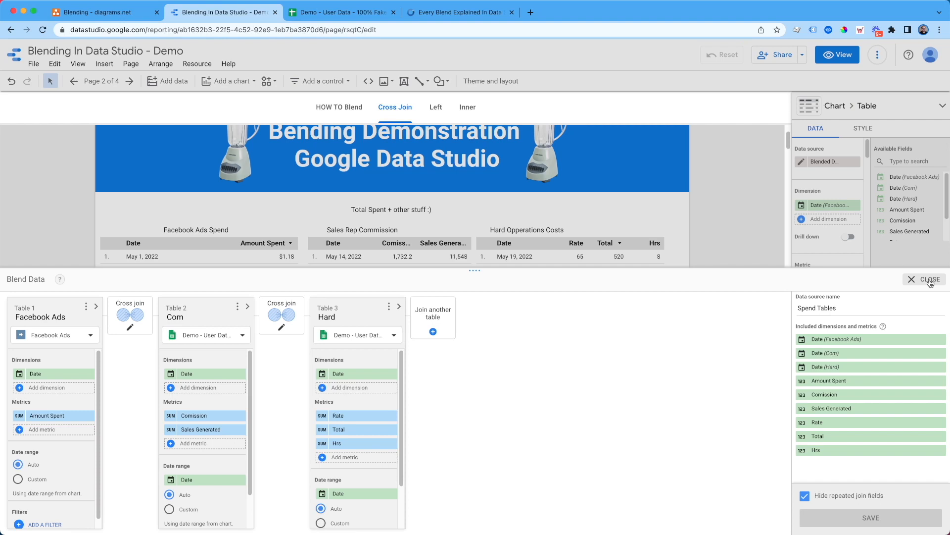
{"action": "left_click", "coordinate": [931, 280]}
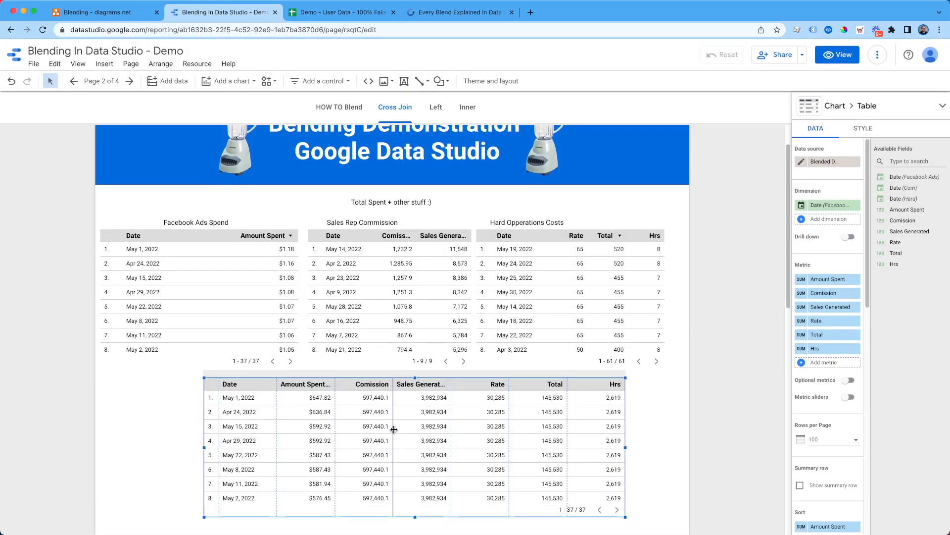
Step: Delete the blended table from the page and leave the data connector list without adding a source
{"action": "scroll", "coordinate": [403, 429], "scroll_direction": "down", "scroll_amount": 1}
{"action": "key", "text": "BackSpace"}
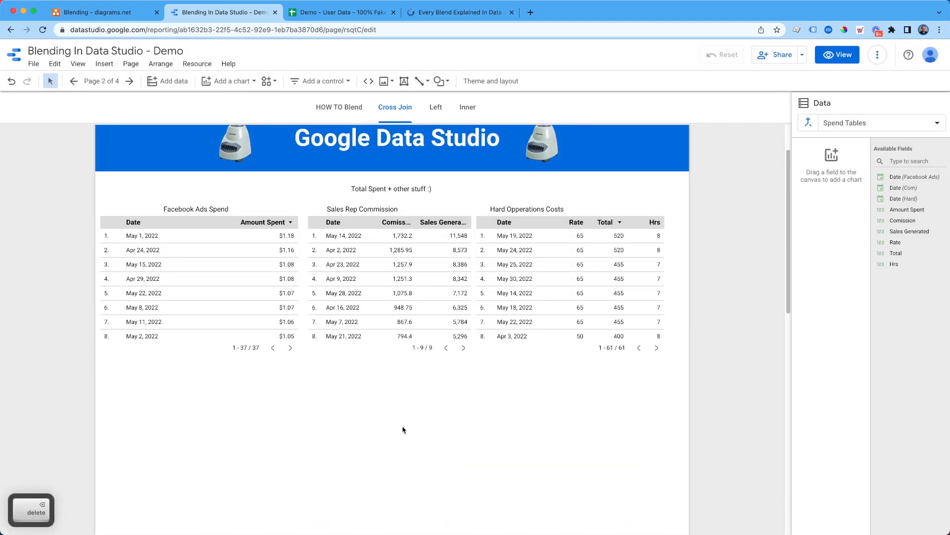
{"action": "left_click", "coordinate": [175, 85]}
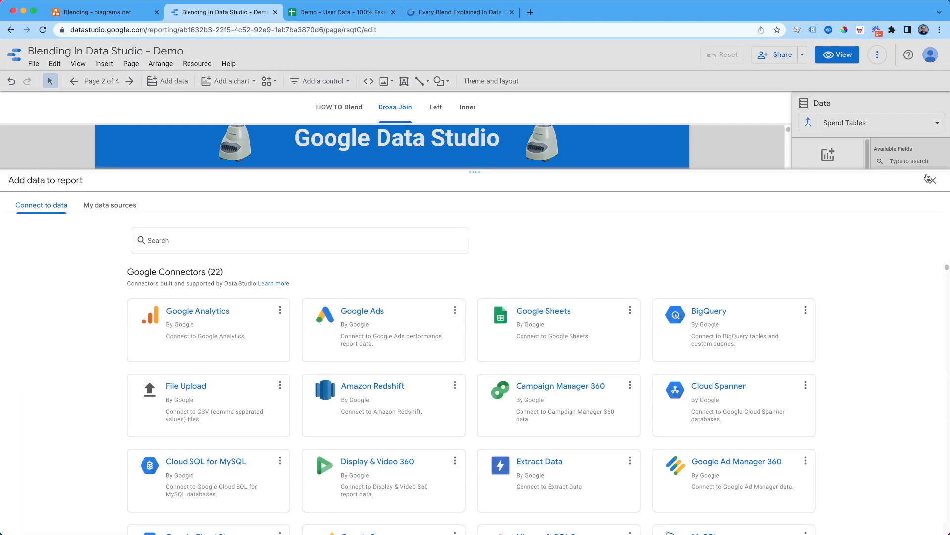
{"action": "left_click", "coordinate": [933, 180]}
Step: Add a scorecard below the Facebook Ads Spend table with Amount Spent from the Spend Tables blend as its metric
{"action": "left_click", "coordinate": [238, 84]}
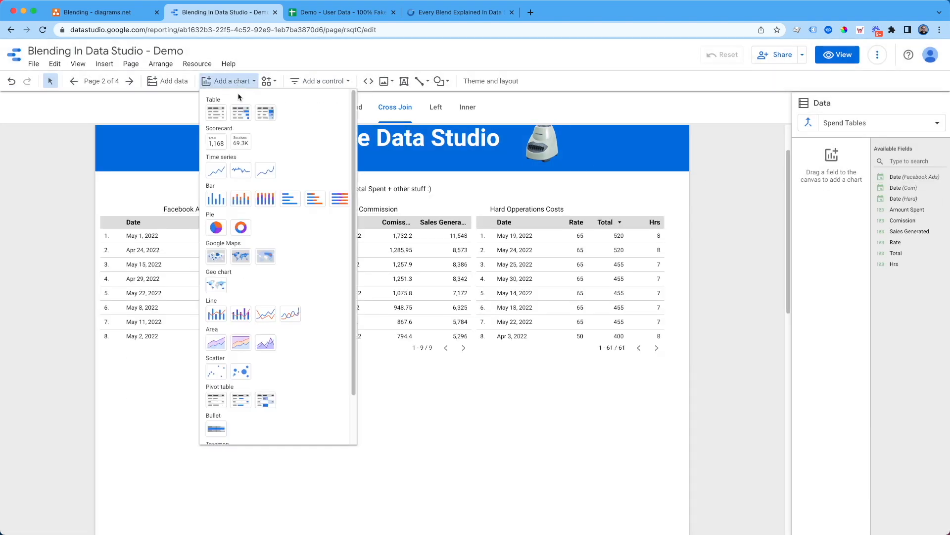
{"action": "left_click", "coordinate": [221, 147]}
{"action": "left_click", "coordinate": [134, 366]}
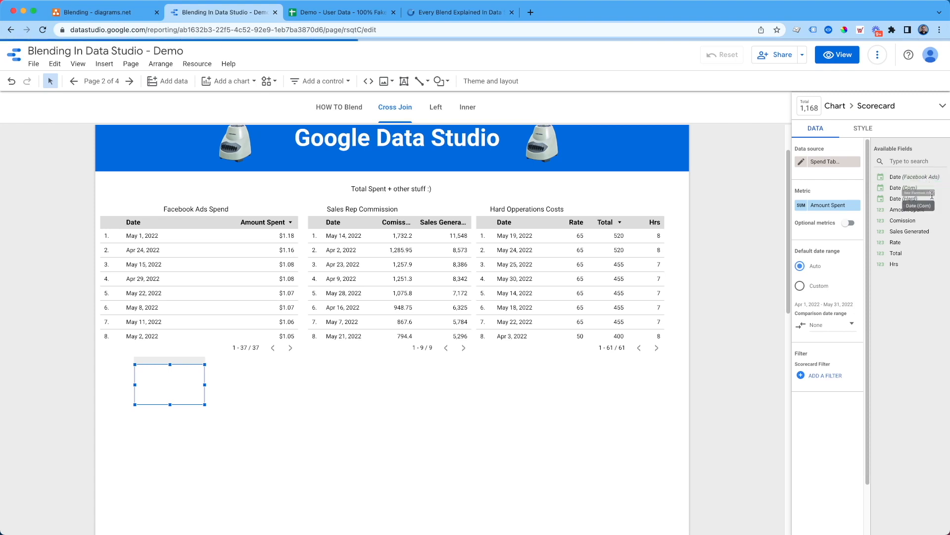
{"action": "left_click_drag", "start_coordinate": [932, 209], "coordinate": [827, 205]}
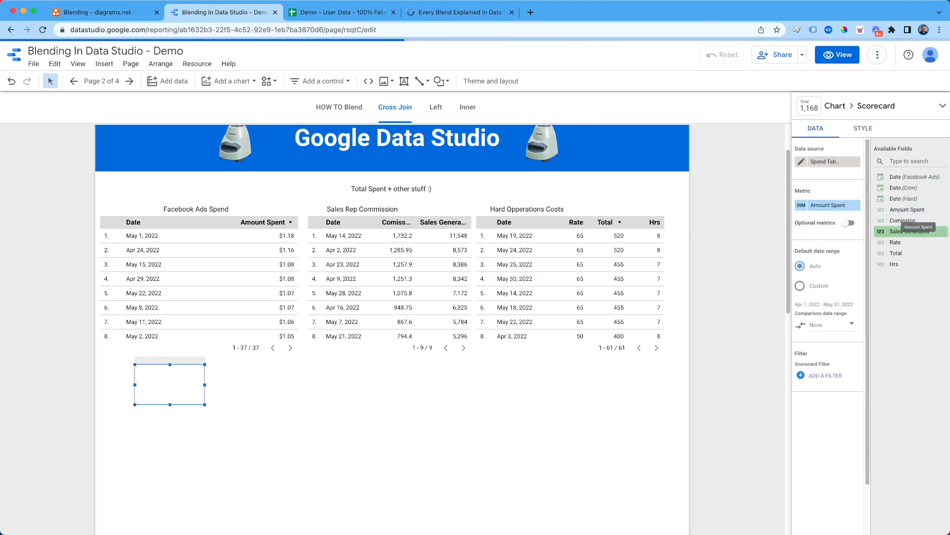
{"action": "left_click", "coordinate": [801, 162]}
{"action": "left_click", "coordinate": [941, 283]}
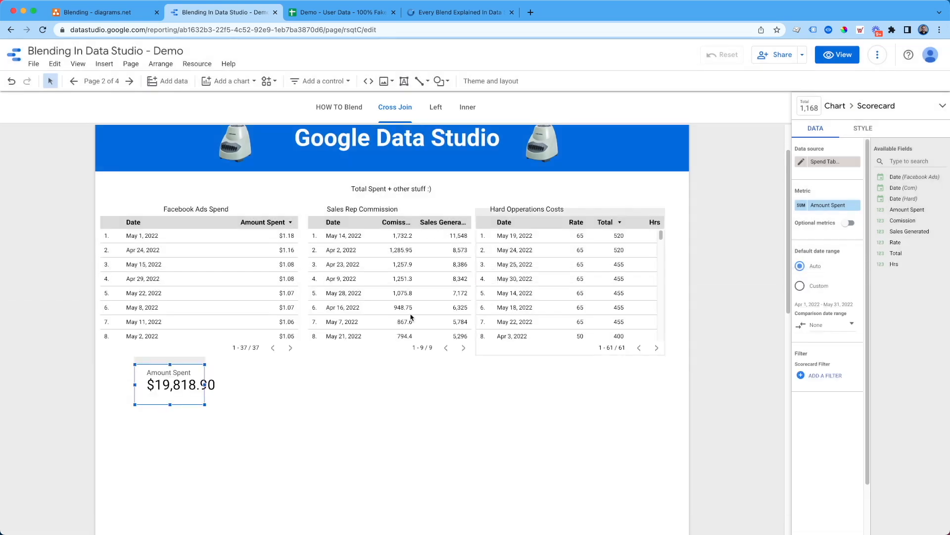
Step: Show the summary row on the Facebook Ads Spend table and shift and widen the Amount Spent scorecard
{"action": "left_click", "coordinate": [259, 305]}
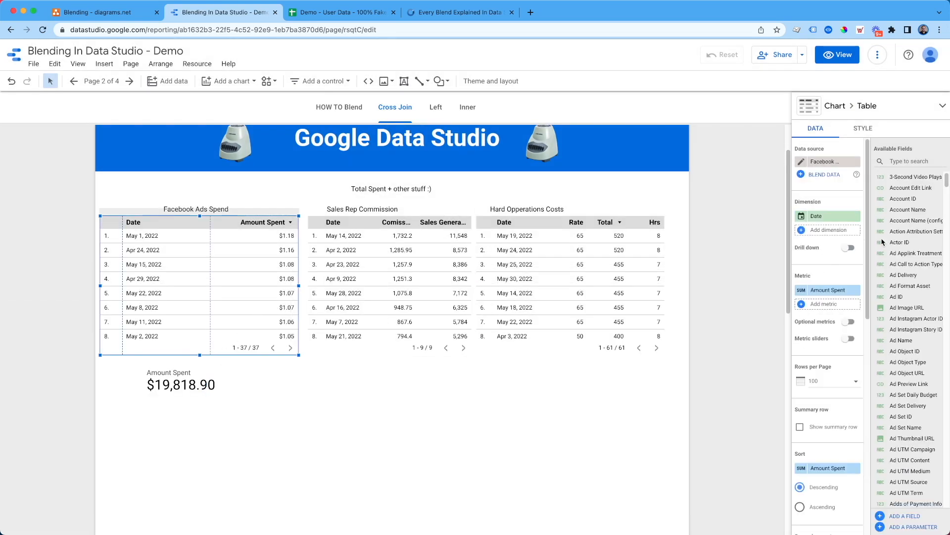
{"action": "scroll", "coordinate": [837, 321], "scroll_direction": "down", "scroll_amount": 5}
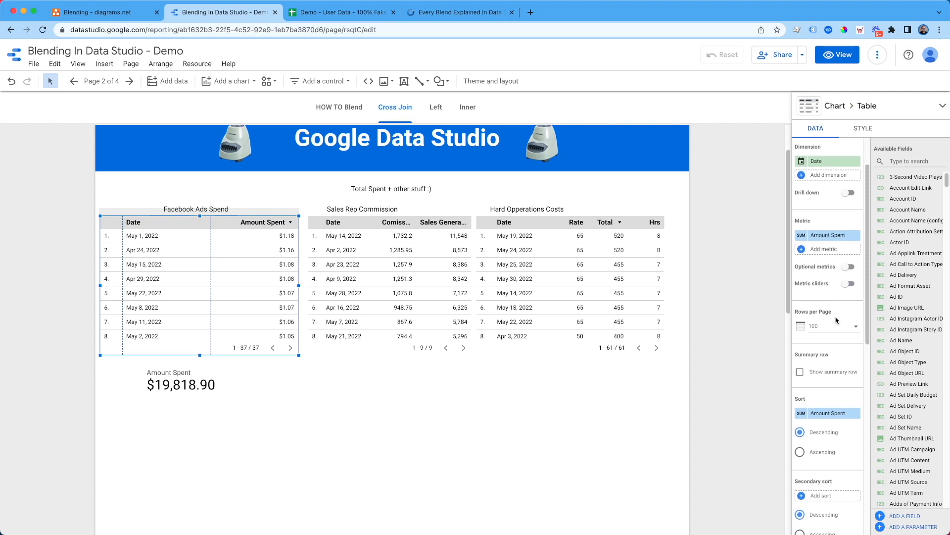
{"action": "left_click", "coordinate": [826, 320]}
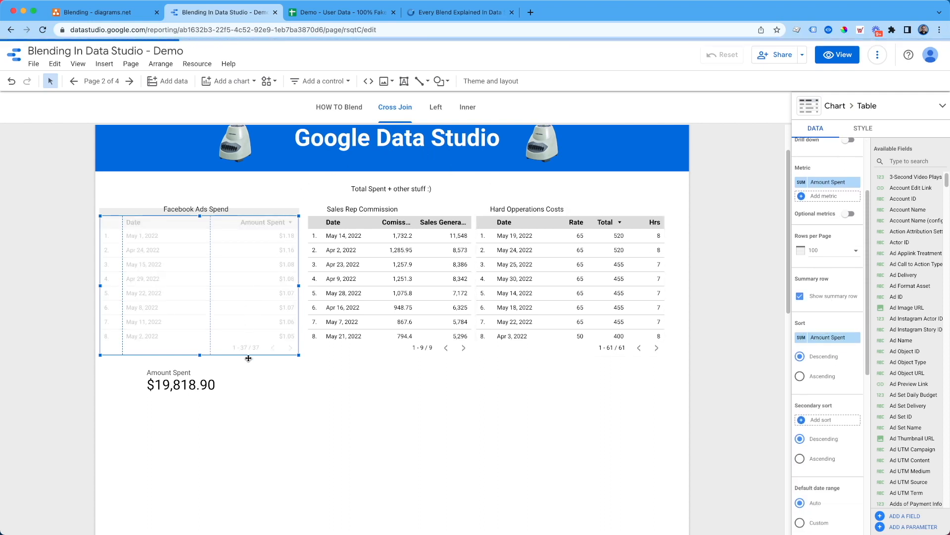
{"action": "left_click_drag", "start_coordinate": [181, 384], "coordinate": [166, 384]}
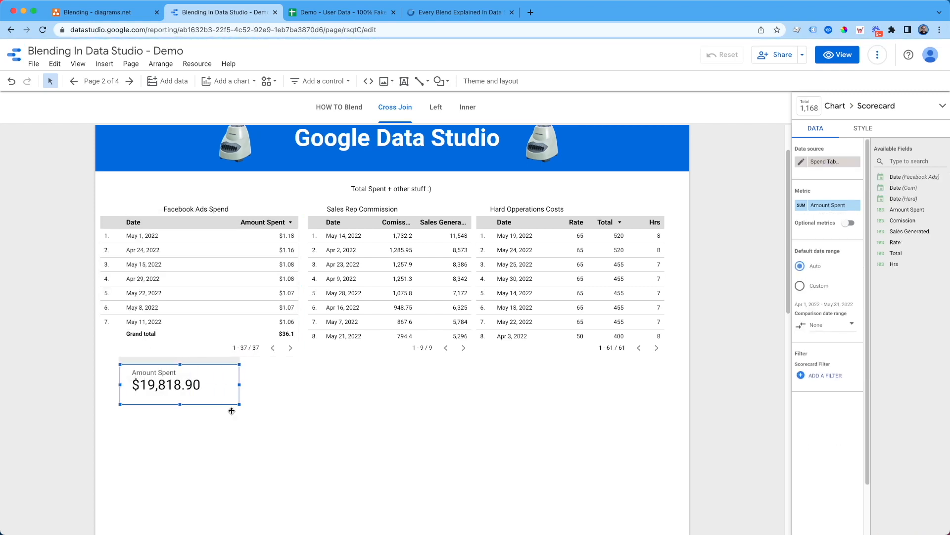
{"action": "left_click", "coordinate": [198, 268]}
Step: Open the scorecard's blend and change the join between Facebook Ads and Com to Full outer, matched on Date
{"action": "left_click", "coordinate": [177, 405]}
{"action": "left_click", "coordinate": [801, 162]}
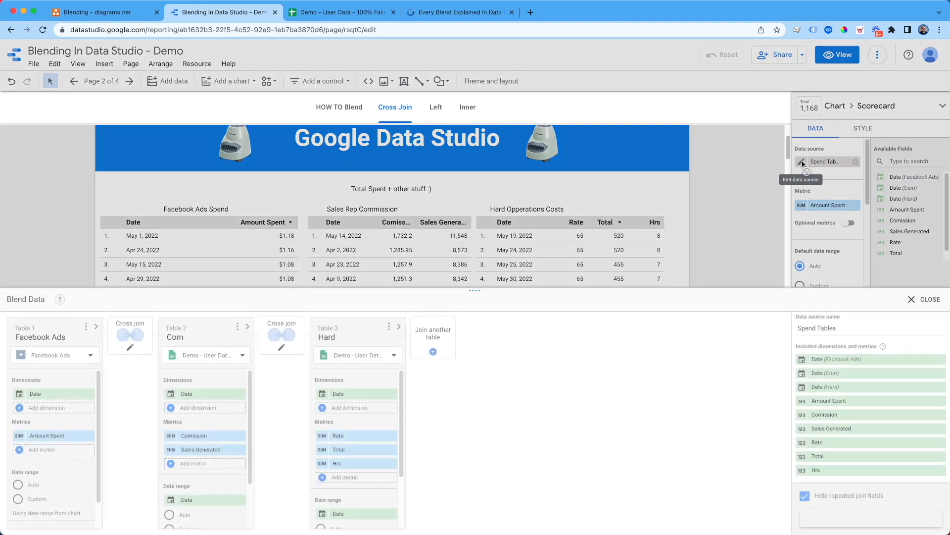
{"action": "left_click", "coordinate": [143, 333]}
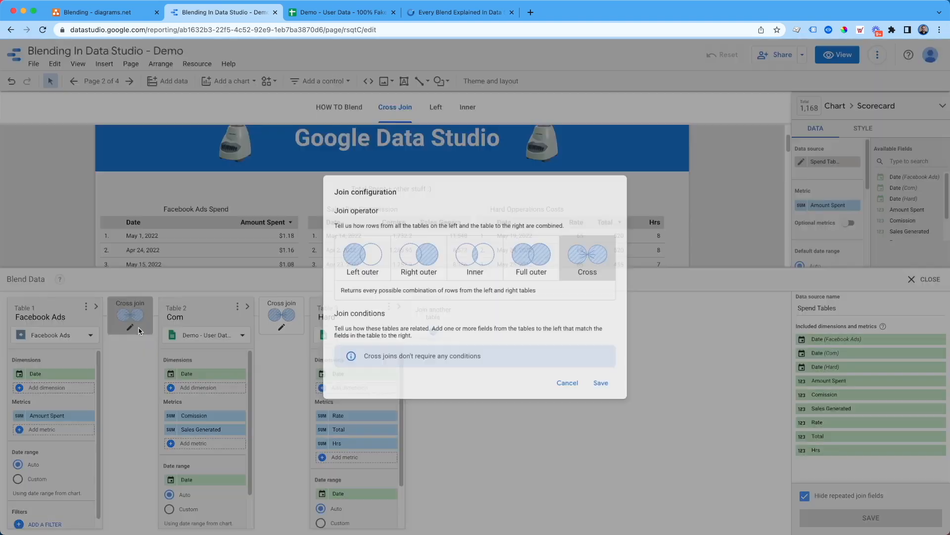
{"action": "left_click", "coordinate": [530, 262]}
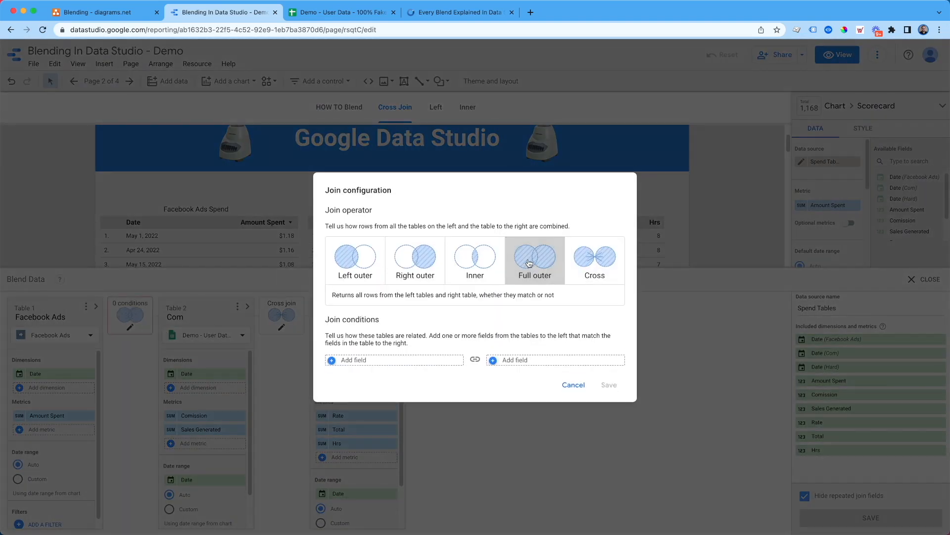
{"action": "left_click_drag", "start_coordinate": [338, 294], "coordinate": [514, 296]}
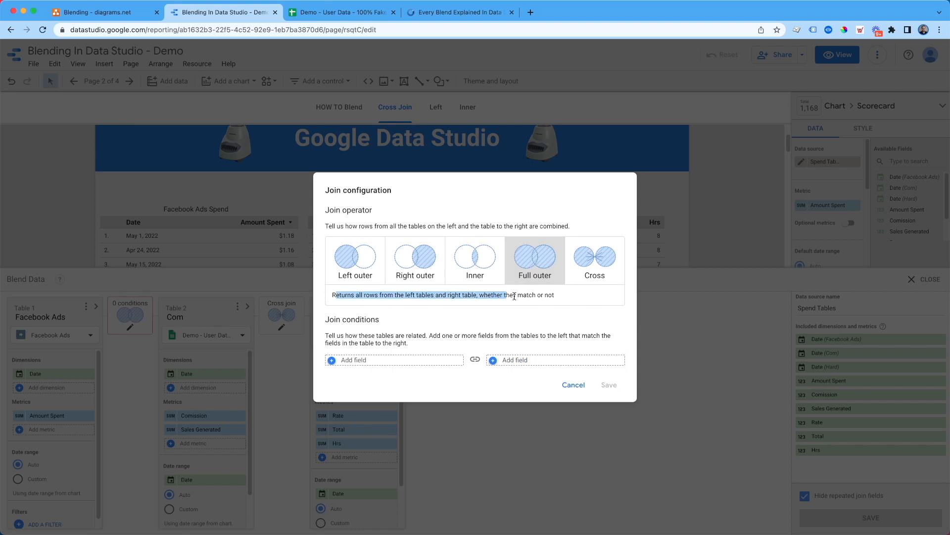
{"action": "left_click", "coordinate": [589, 281]}
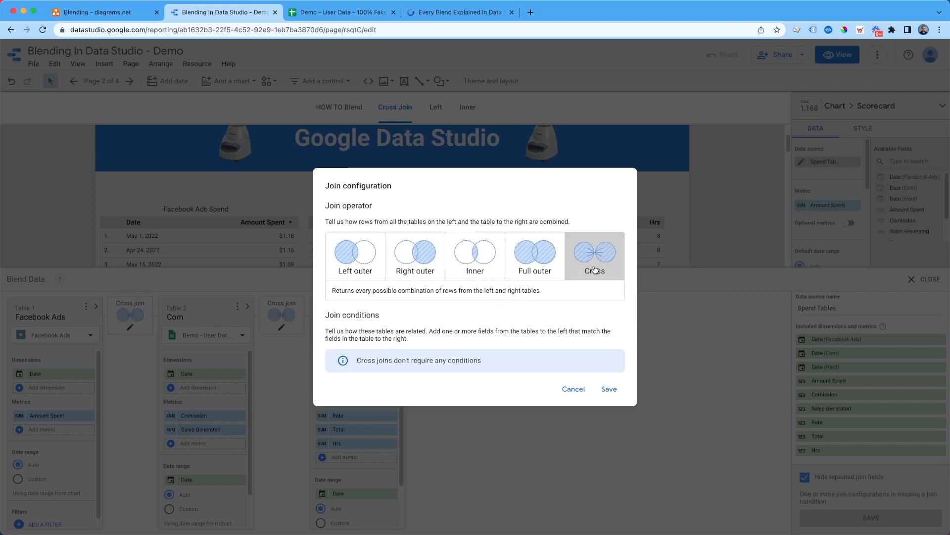
{"action": "left_click", "coordinate": [519, 280]}
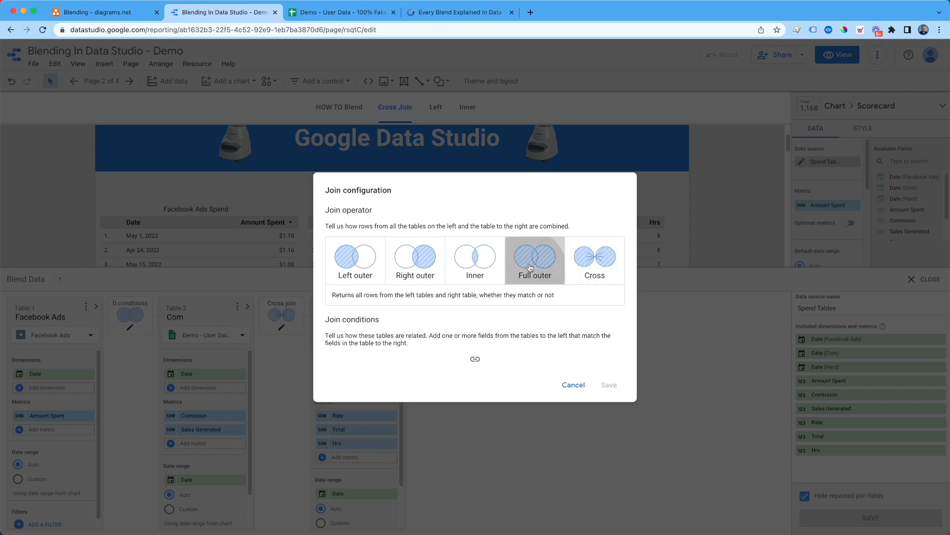
{"action": "left_click", "coordinate": [354, 366]}
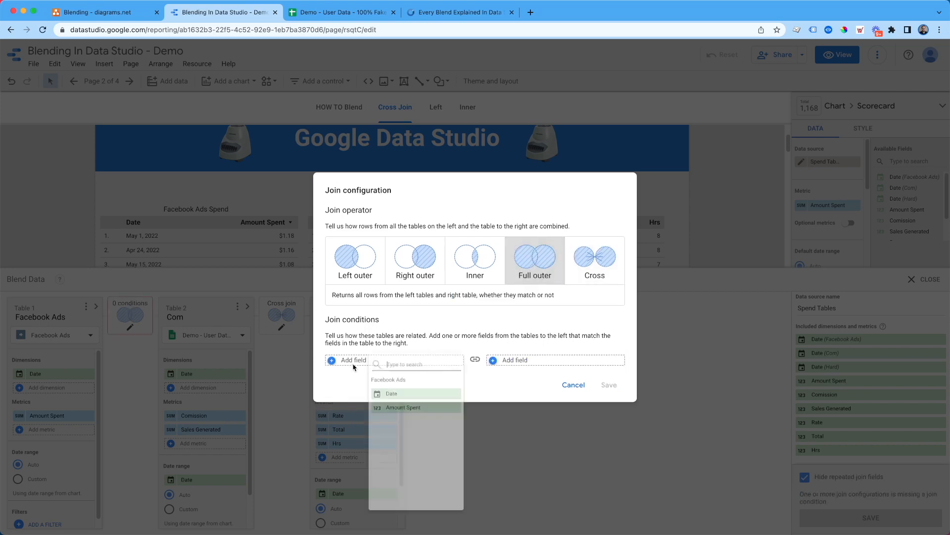
{"action": "left_click", "coordinate": [404, 392]}
{"action": "left_click", "coordinate": [609, 392]}
Step: Change the join between Com and Hard to Full outer with Date (Com) matching Date (Hard), and save the Spend Tables blend
{"action": "left_click", "coordinate": [282, 327]}
{"action": "left_click", "coordinate": [529, 287]}
{"action": "left_click", "coordinate": [391, 360]}
{"action": "type", "text": "d"}
{"action": "key", "text": "BackSpace"}
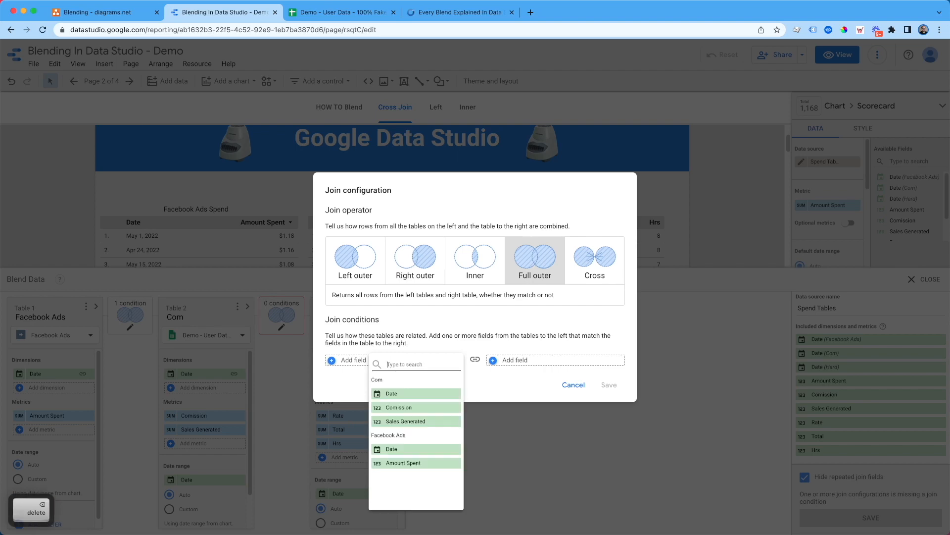
{"action": "left_click", "coordinate": [390, 394]}
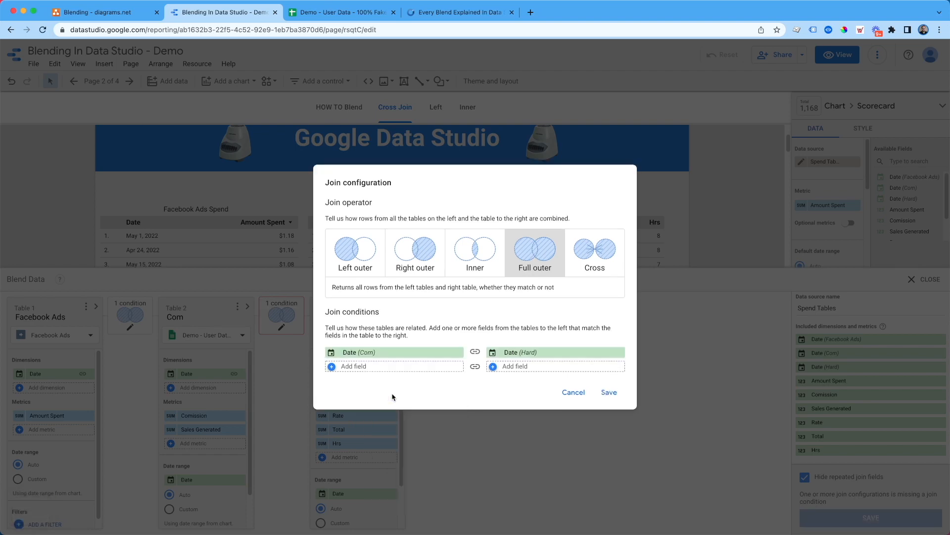
{"action": "left_click", "coordinate": [609, 392]}
{"action": "left_click", "coordinate": [912, 515]}
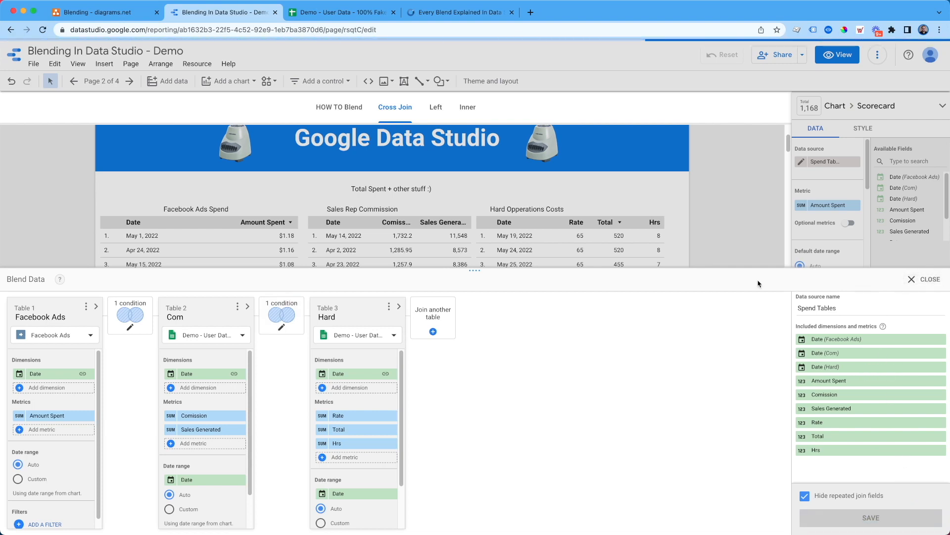
{"action": "left_click", "coordinate": [931, 280]}
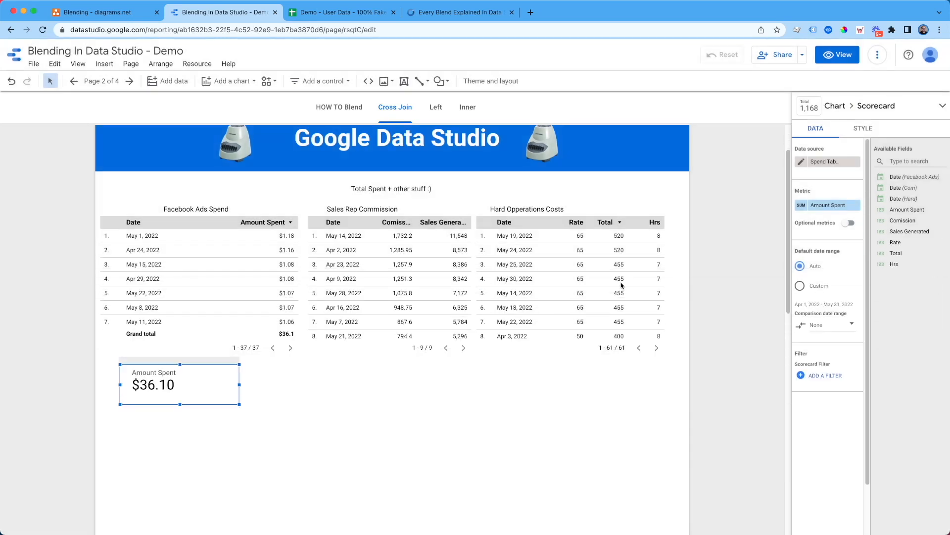
Step: Nudge the scorecard to the right and rename the Cross Join report page "Outer"
{"action": "mouse_move", "coordinate": [192, 394]}
{"action": "left_mouse_down"}
{"action": "mouse_move", "coordinate": [205, 394]}
{"action": "mouse_move", "coordinate": [158, 394]}
{"action": "mouse_move", "coordinate": [183, 395]}
{"action": "left_mouse_up"}
{"action": "left_click", "coordinate": [101, 81]}
{"action": "left_click", "coordinate": [936, 183]}
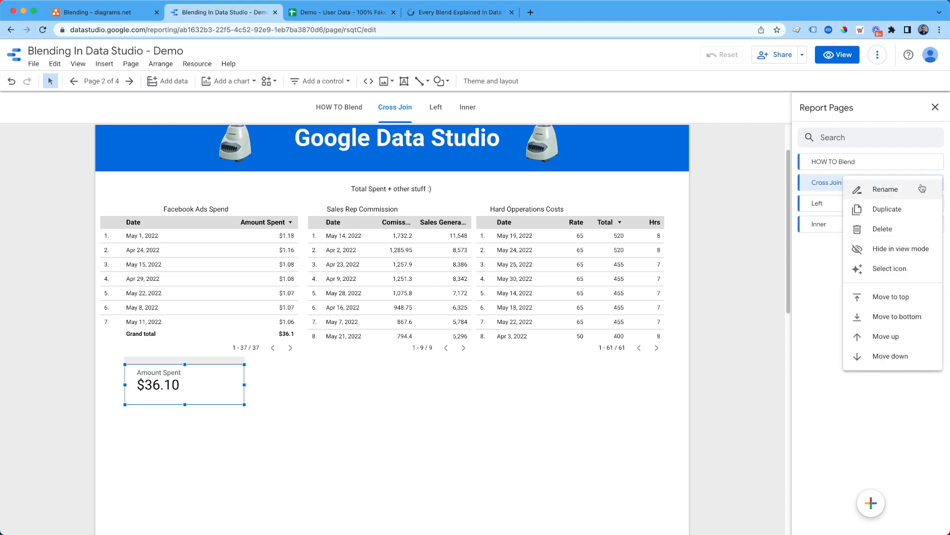
{"action": "left_click", "coordinate": [906, 193]}
{"action": "key", "text": "super+a"}
{"action": "type", "text": "Out"}
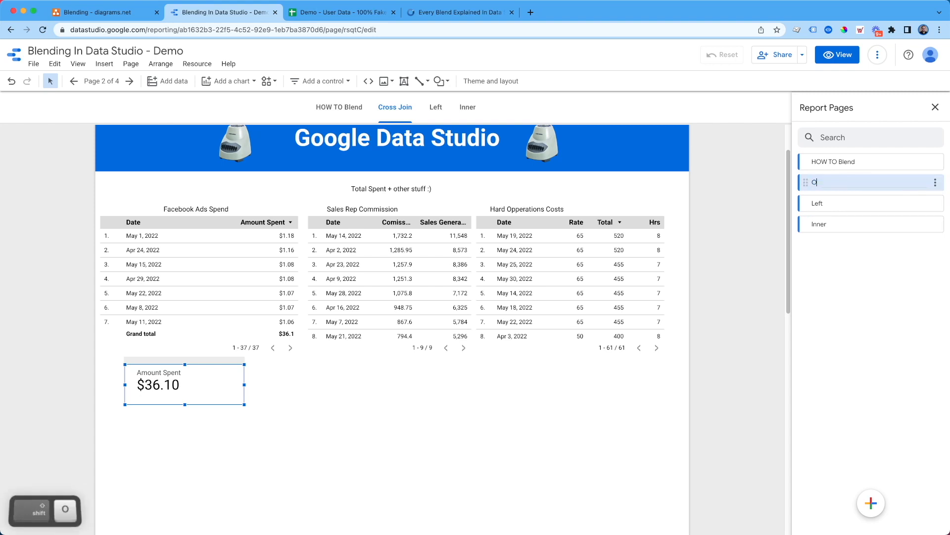
{"action": "key", "text": "Return"}
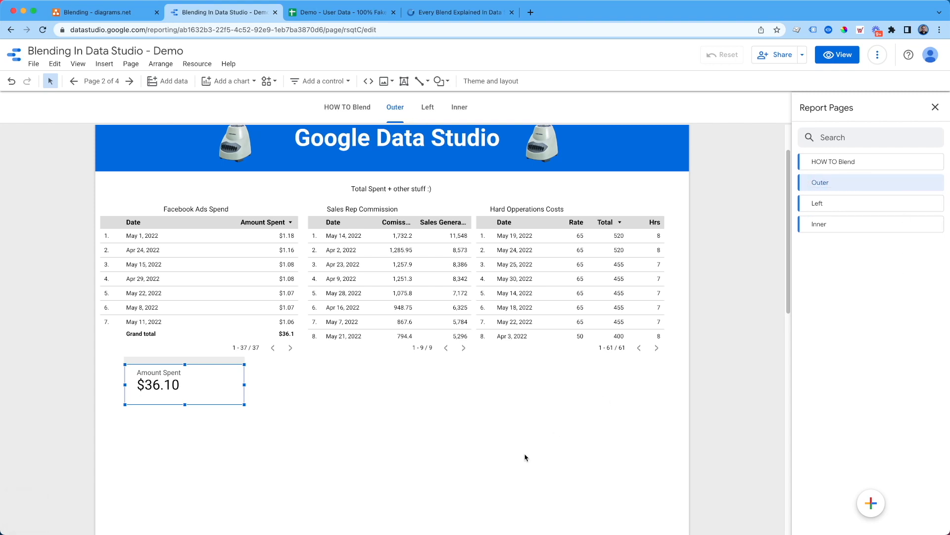
Step: Duplicate the Amount Spent scorecard beneath the Sales Rep Commission table and set the copy's metric to Comission
{"action": "left_click", "coordinate": [526, 458]}
{"action": "left_click_drag", "start_coordinate": [190, 379], "coordinate": [386, 373]}
{"action": "key", "text": "super+c"}
{"action": "key", "text": "super+v"}
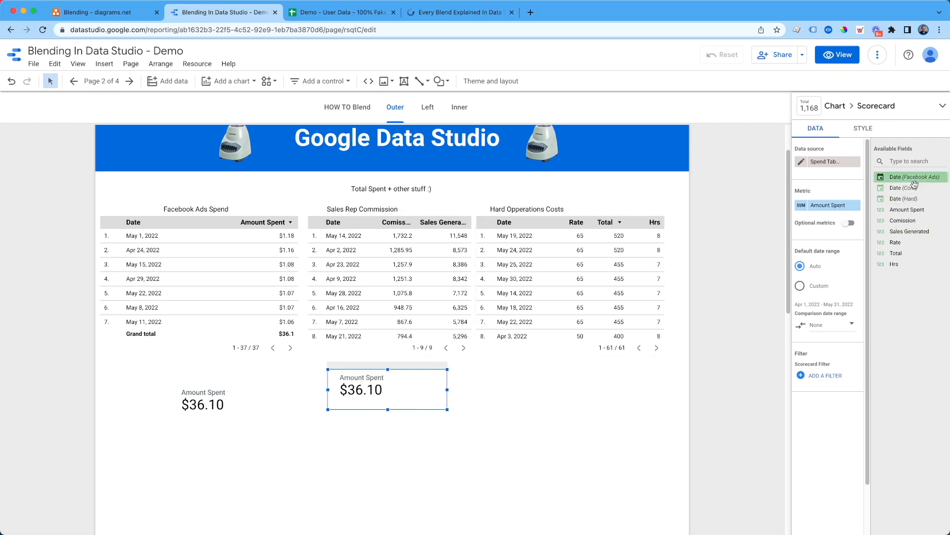
{"action": "left_click_drag", "start_coordinate": [915, 223], "coordinate": [828, 204]}
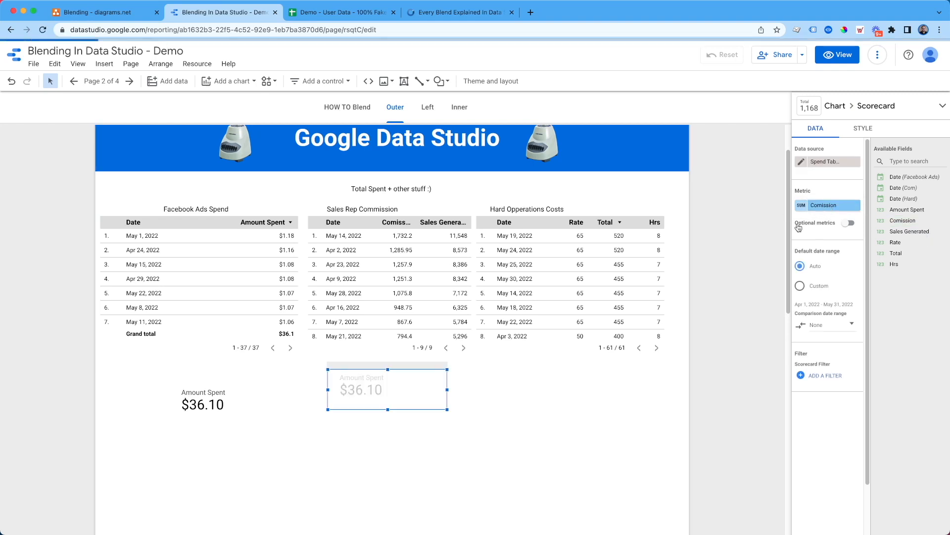
Step: Show the summary row on both the Sales Rep Commission table and the Hard Opperations Costs table
{"action": "left_click", "coordinate": [412, 288]}
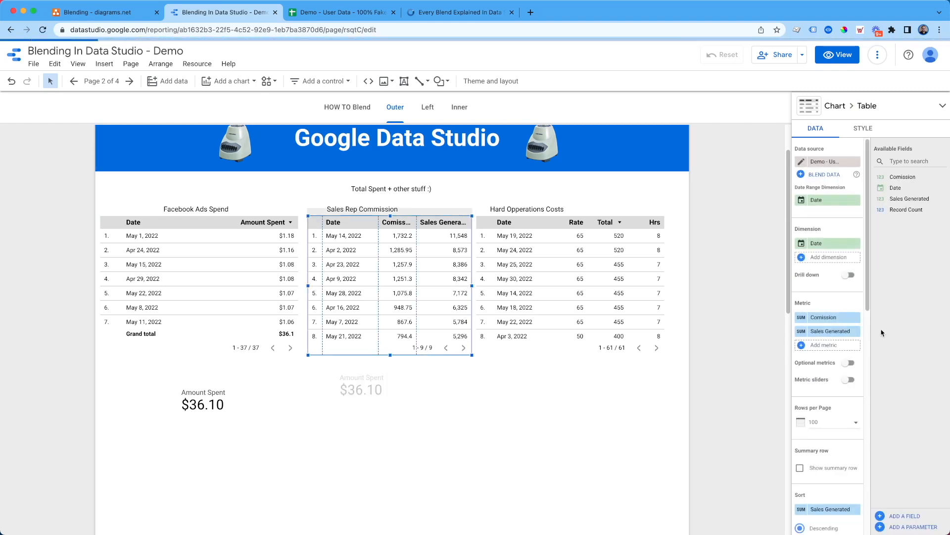
{"action": "scroll", "coordinate": [831, 426], "scroll_direction": "down", "scroll_amount": 1}
{"action": "left_click", "coordinate": [832, 434]}
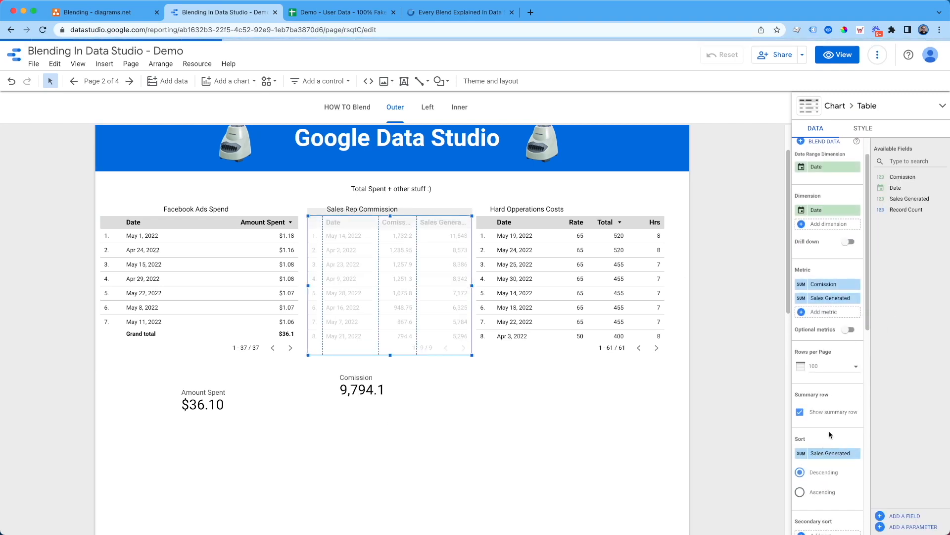
{"action": "left_click", "coordinate": [627, 308]}
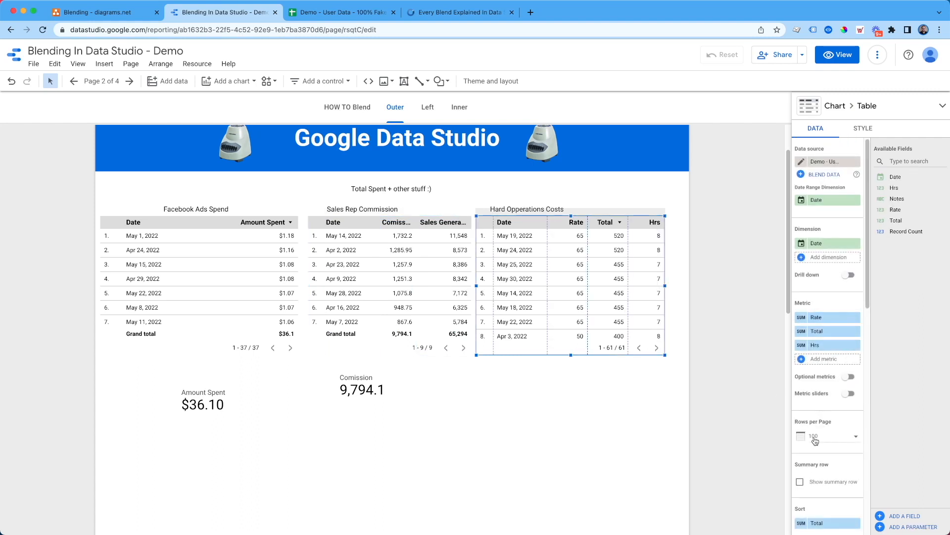
{"action": "scroll", "coordinate": [815, 441], "scroll_direction": "down", "scroll_amount": 1}
{"action": "left_click", "coordinate": [815, 462]}
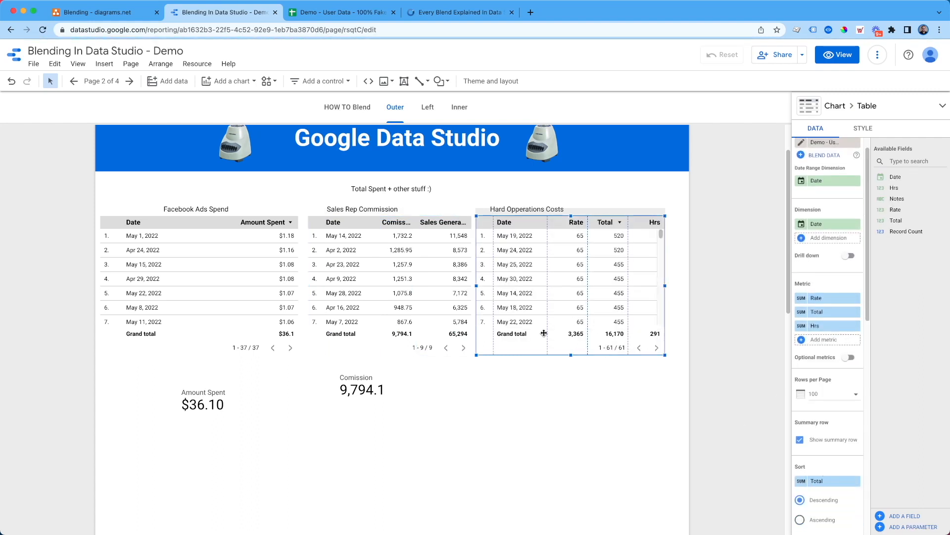
Step: Duplicate the Comission scorecard beneath the Hard Opperations Costs table with Total as its metric, and align the Comission scorecard with Amount Spent
{"action": "left_click", "coordinate": [379, 396]}
{"action": "key", "text": "super+c"}
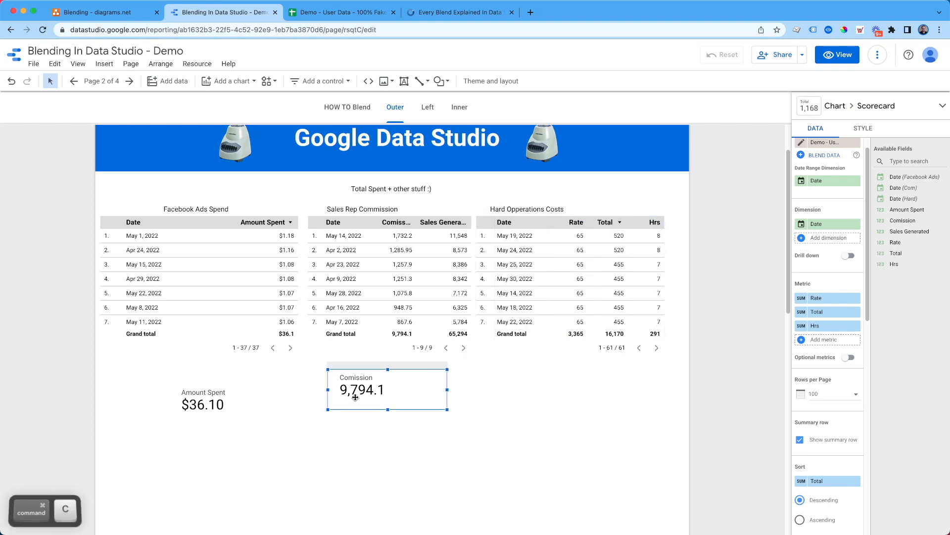
{"action": "key", "text": "super+v"}
{"action": "left_click_drag", "start_coordinate": [379, 397], "coordinate": [559, 398]}
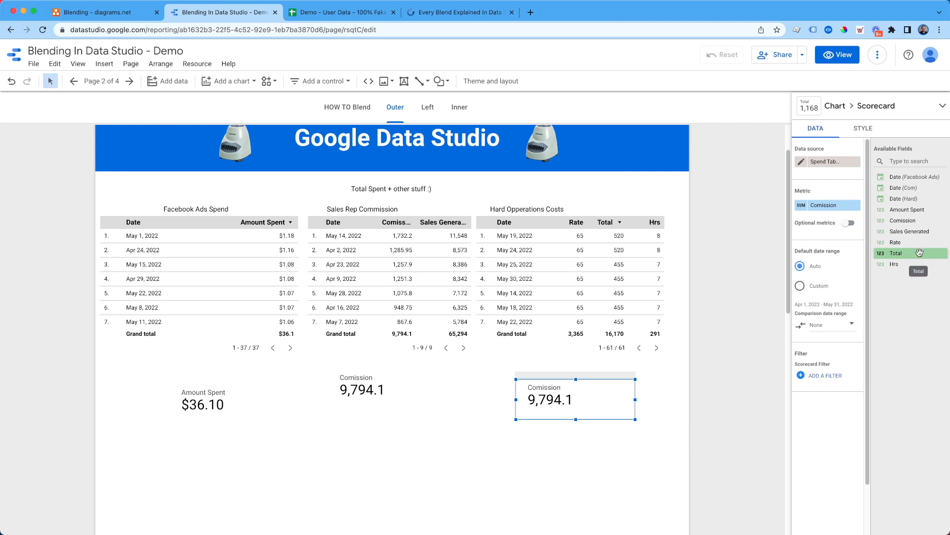
{"action": "left_click_drag", "start_coordinate": [919, 253], "coordinate": [817, 205]}
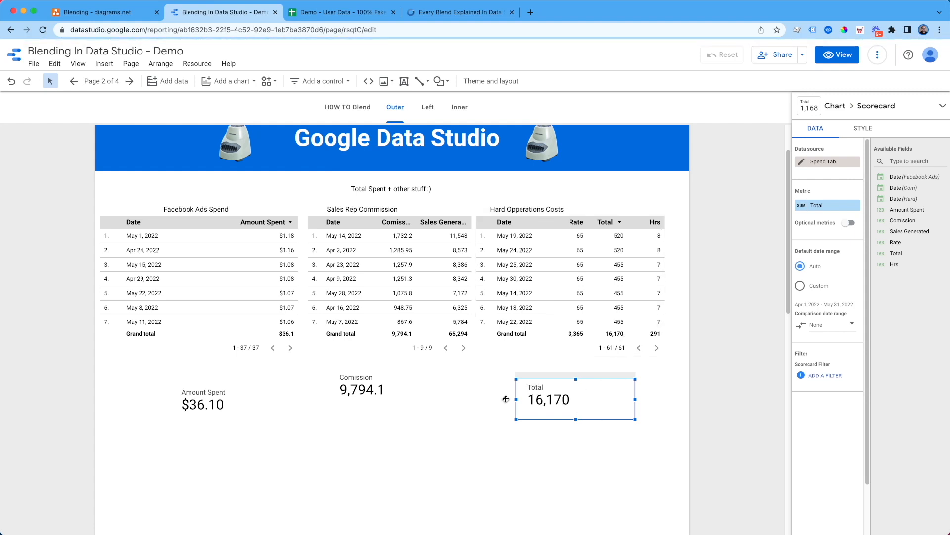
{"action": "left_click_drag", "start_coordinate": [349, 391], "coordinate": [365, 409]}
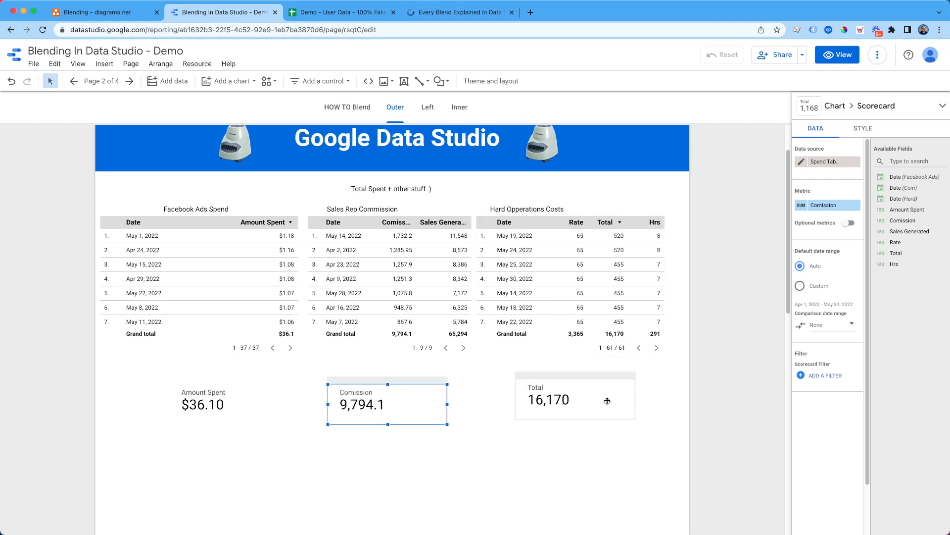
{"action": "left_click", "coordinate": [206, 402]}
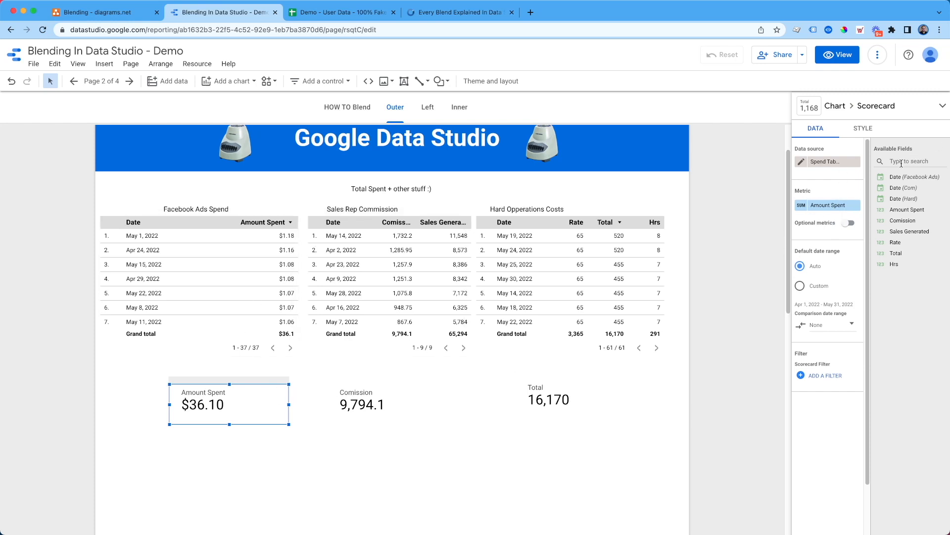
{"action": "left_click", "coordinate": [821, 205]}
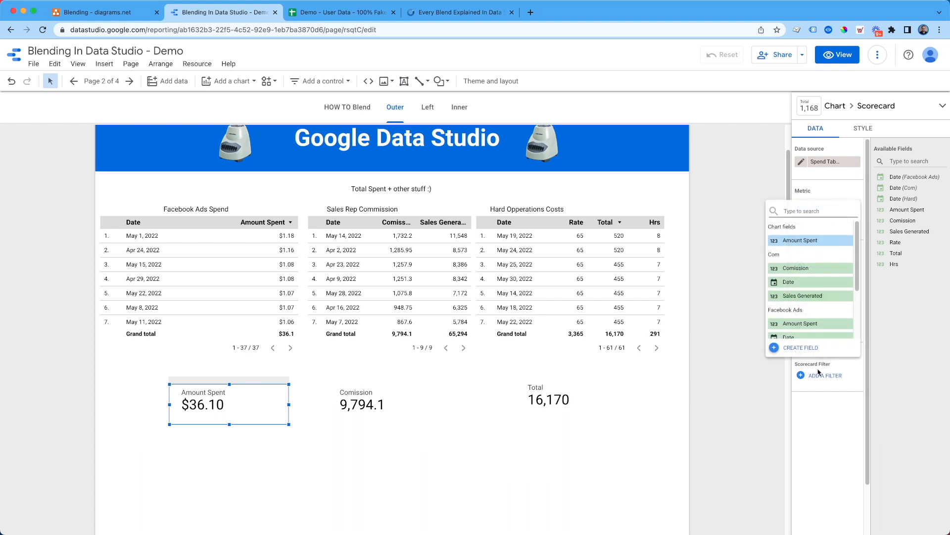
{"action": "left_click", "coordinate": [333, 526]}
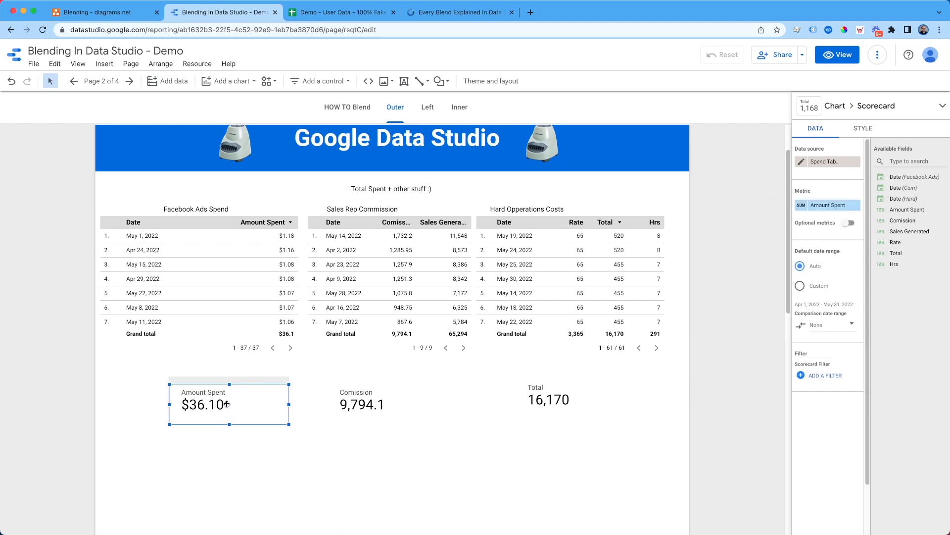
Step: Duplicate the Amount Spent scorecard below the Comission scorecard and start a calculated metric field on the copy with SUM(Amount Spent)
{"action": "left_click_drag", "start_coordinate": [227, 404], "coordinate": [376, 456]}
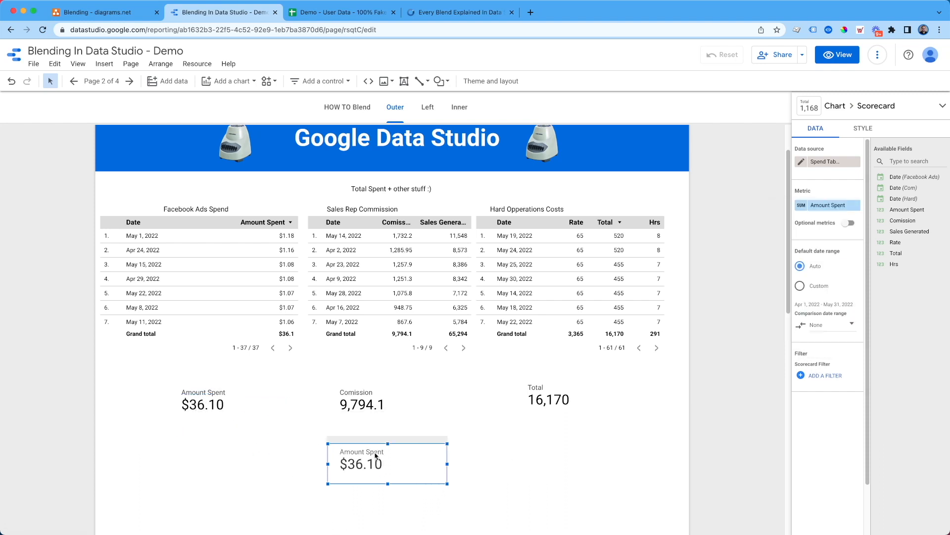
{"action": "left_click", "coordinate": [828, 205]}
{"action": "left_click", "coordinate": [826, 329]}
{"action": "type", "text": "SUM(amoun"}
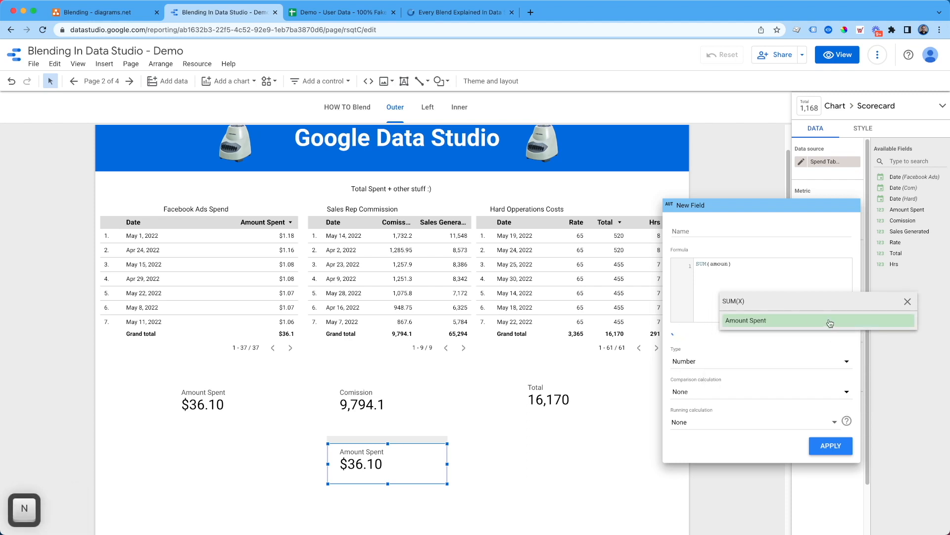
{"action": "left_click", "coordinate": [830, 321]}
Step: Extend the new field's formula with + SUM(Comission) + SUM(Total)
{"action": "type", "text": "+"}
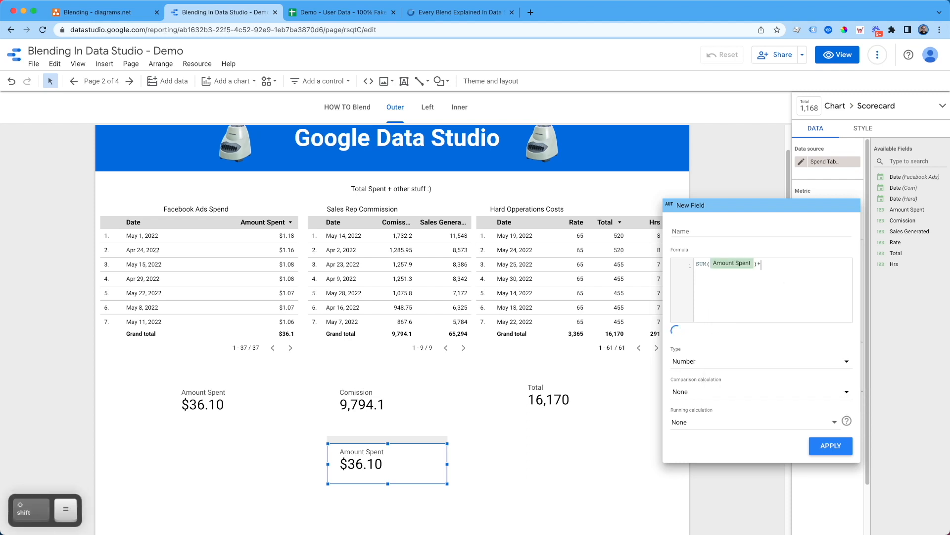
{"action": "type", "text": "sum"}
{"action": "key", "text": "Return"}
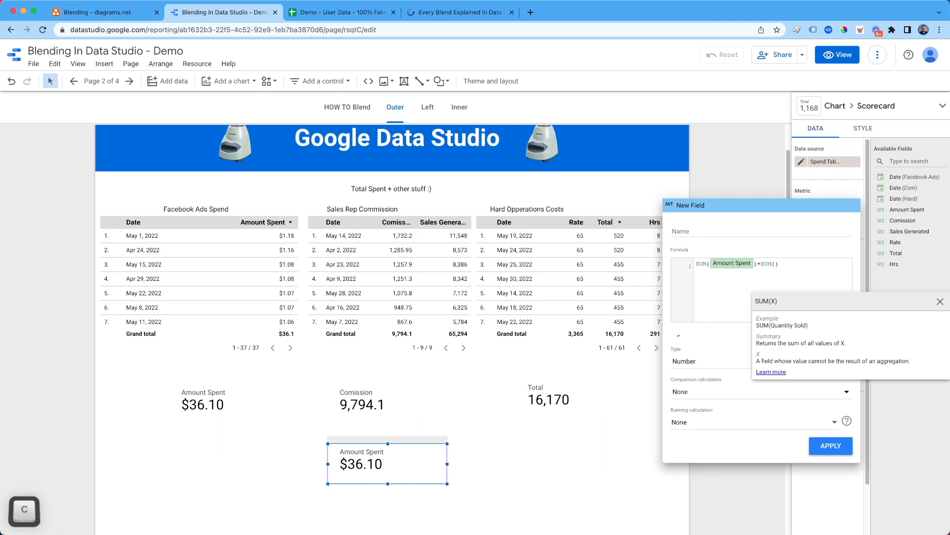
{"action": "type", "text": "com"}
{"action": "left_click", "coordinate": [777, 320]}
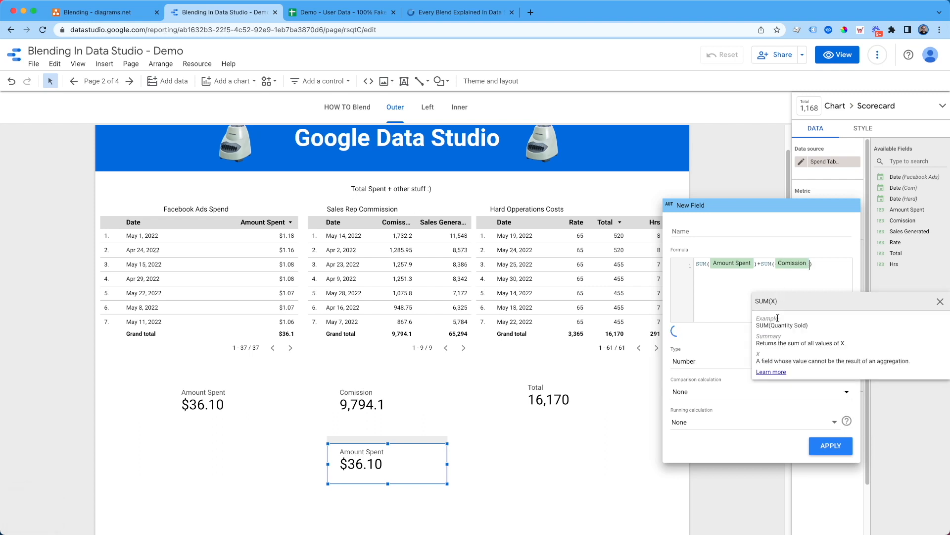
{"action": "type", "text": "+sum"}
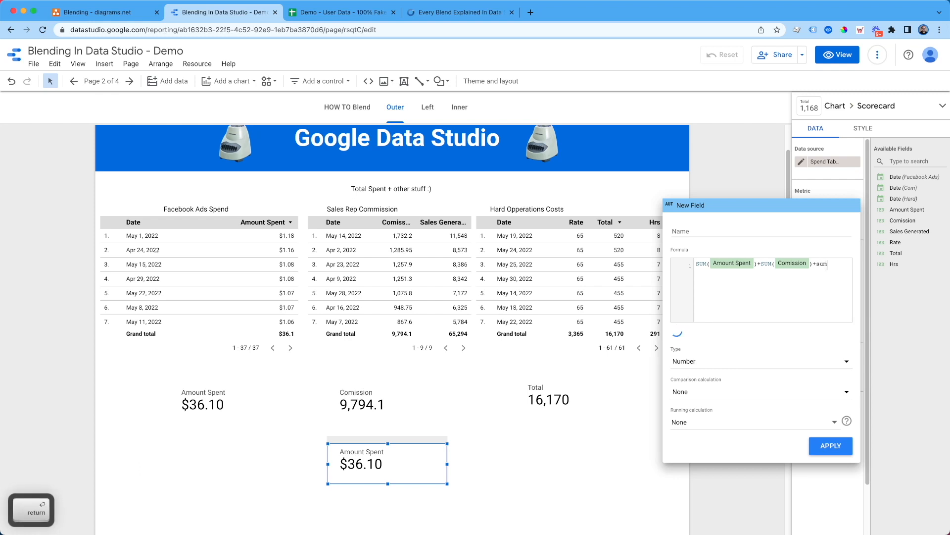
{"action": "key", "text": "BackSpace"}
{"action": "type", "text": "m"}
{"action": "key", "text": "Return"}
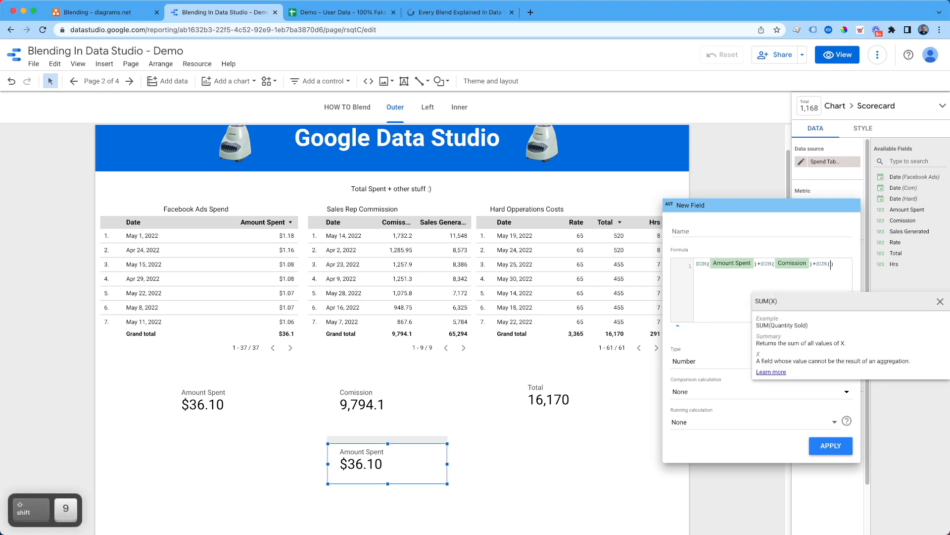
{"action": "type", "text": "total"}
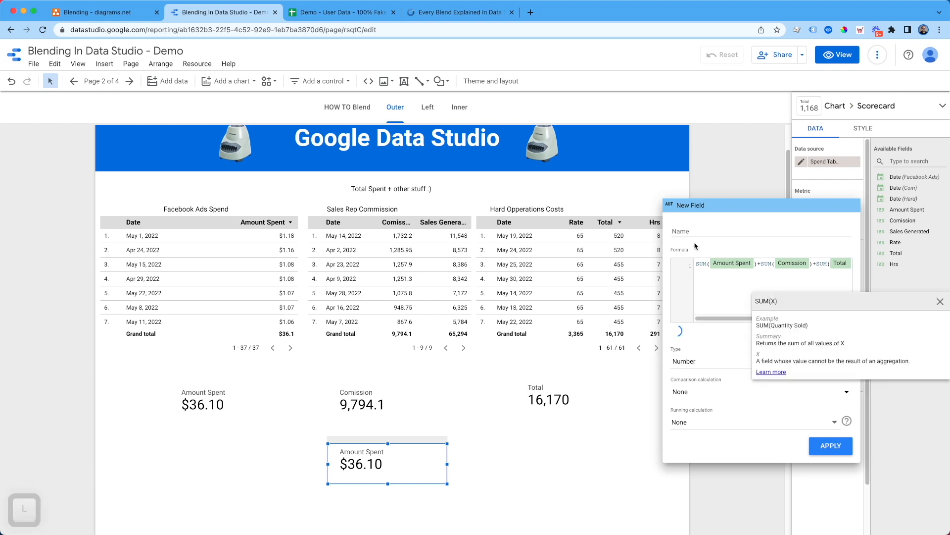
Step: Name the calculated field "Total Company Spend" and apply it to the scorecard
{"action": "left_click", "coordinate": [691, 233]}
{"action": "type", "text": "Tota"}
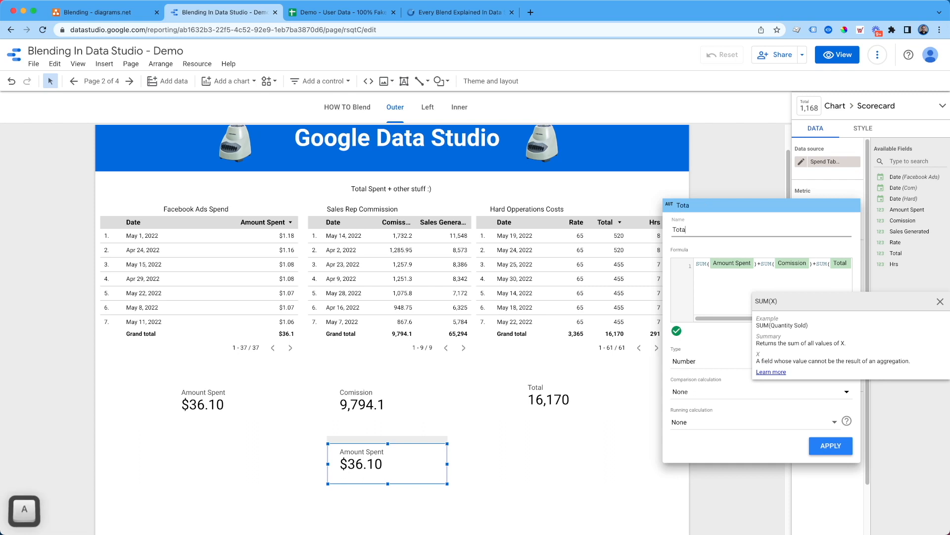
{"action": "type", "text": "l Company Spend"}
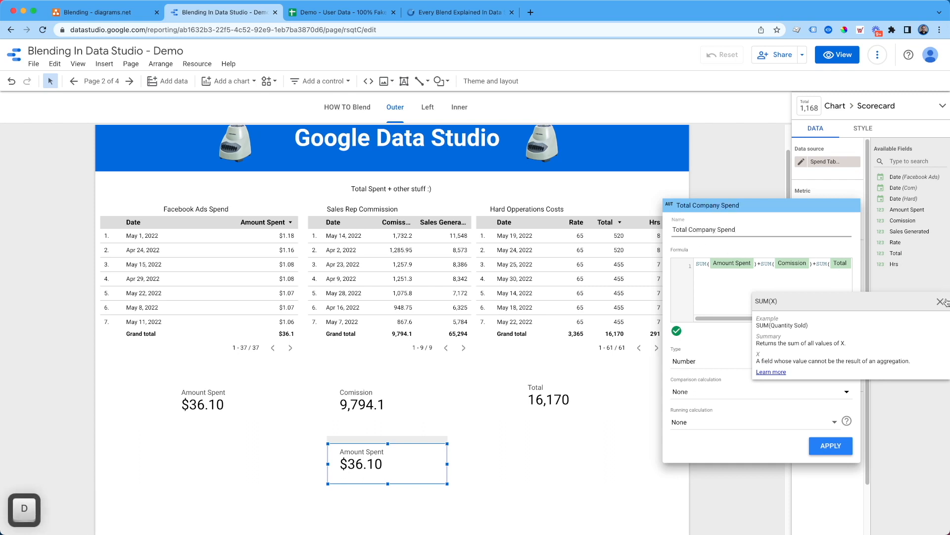
{"action": "left_click", "coordinate": [943, 302]}
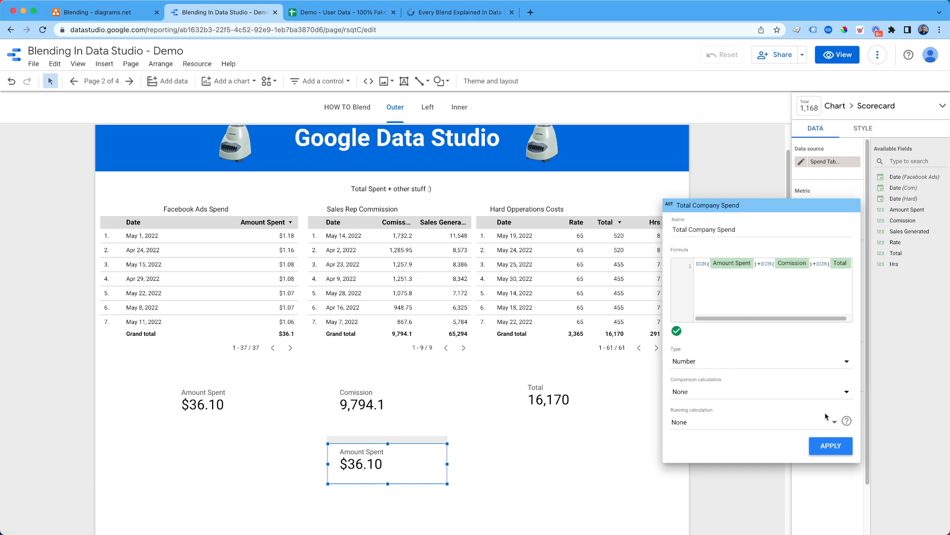
{"action": "left_click", "coordinate": [829, 442]}
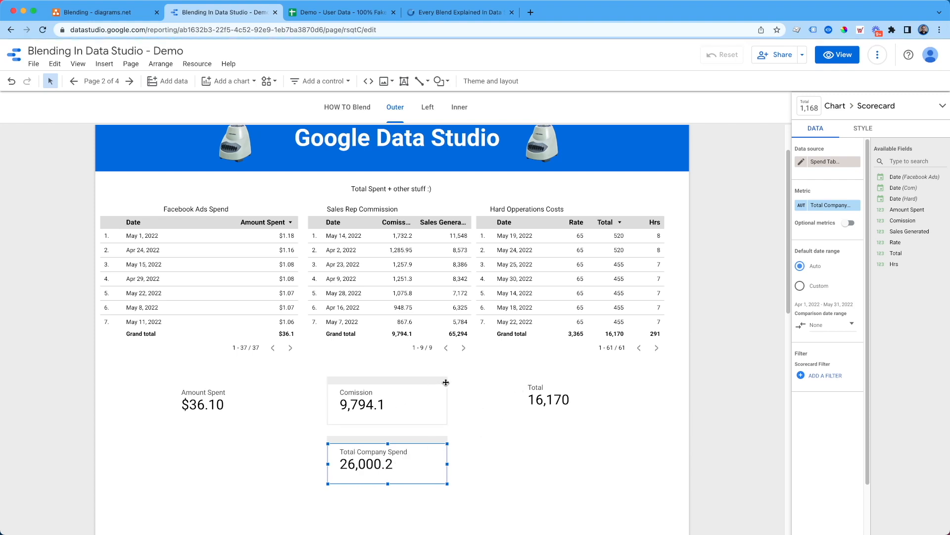
Step: Move the Total Company Spend scorecard up over the Facebook Ads Spend title and set its metric type to Currency (USD - US Dollar ($))
{"action": "left_click_drag", "start_coordinate": [401, 458], "coordinate": [253, 211]}
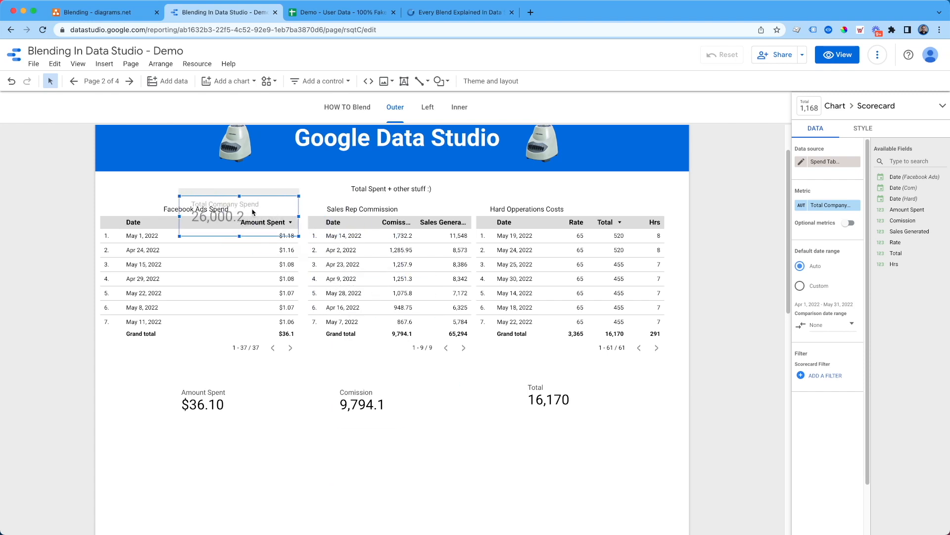
{"action": "left_click", "coordinate": [802, 205]}
{"action": "left_click", "coordinate": [770, 386]}
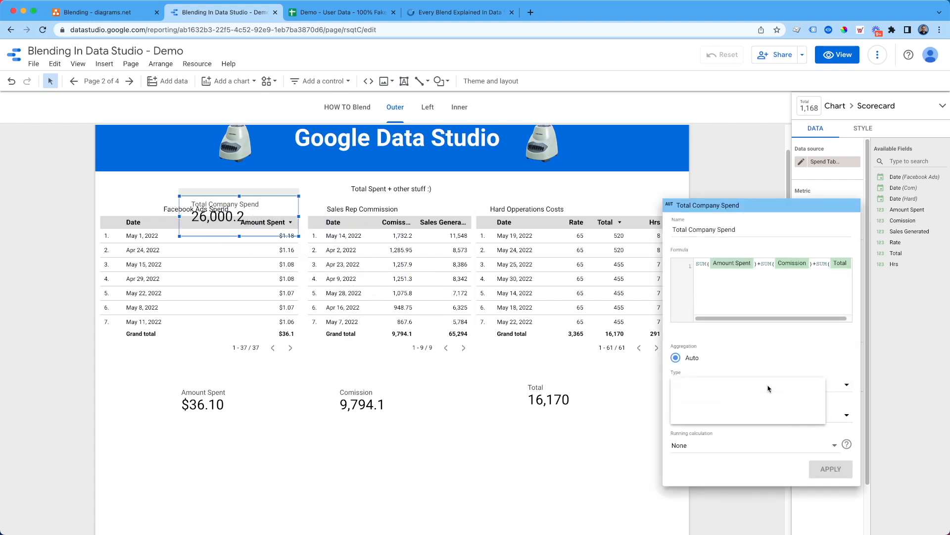
{"action": "mouse_move", "coordinate": [767, 409]}
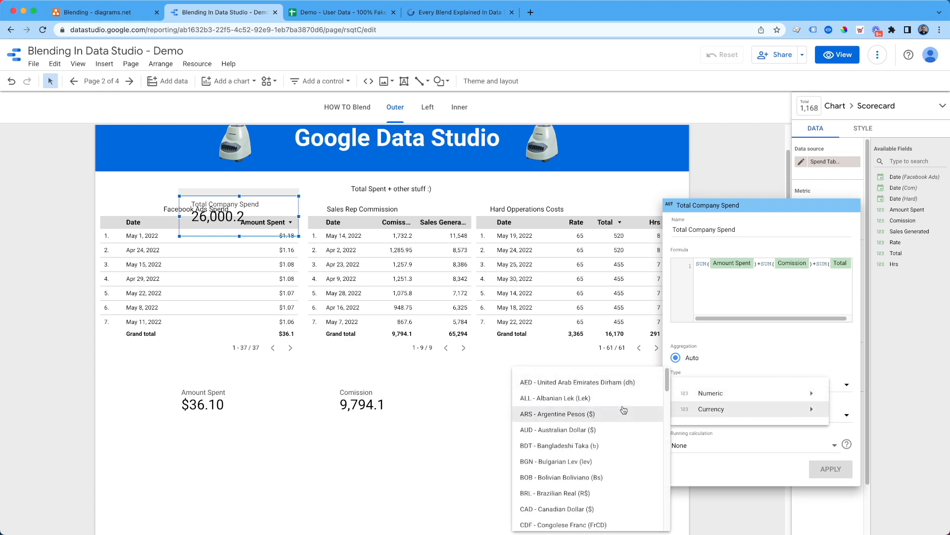
{"action": "scroll", "coordinate": [624, 410], "scroll_direction": "down", "scroll_amount": 10}
{"action": "left_click", "coordinate": [585, 435]}
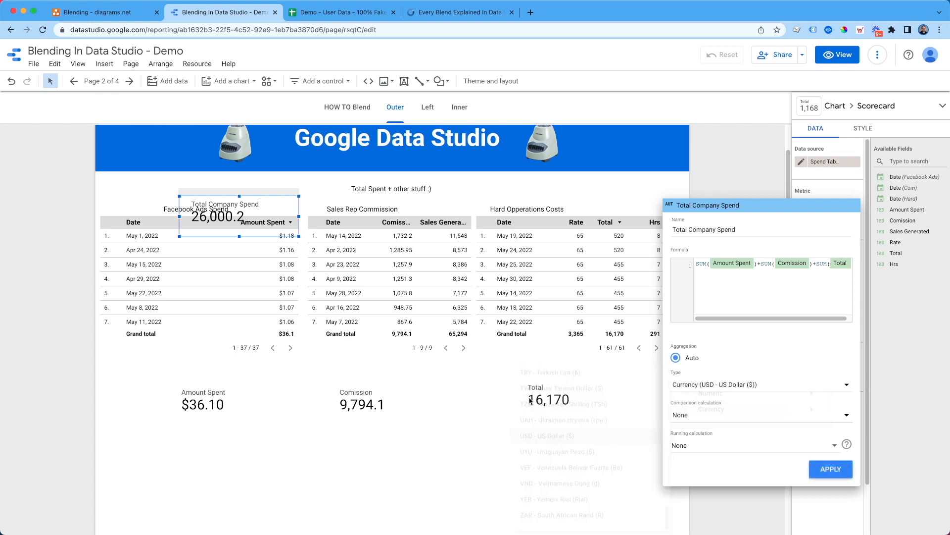
{"action": "left_click", "coordinate": [836, 468]}
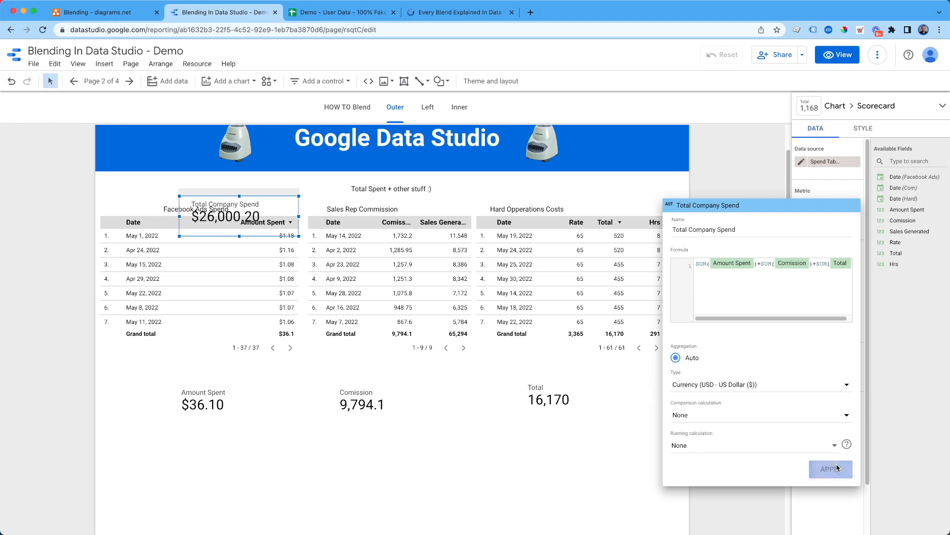
Step: Move the Facebook Ads Spend table and its title down, and place the Total Company Spend scorecard directly under the page header
{"action": "left_click", "coordinate": [262, 322]}
{"action": "left_click_drag", "start_coordinate": [261, 327], "coordinate": [263, 376]}
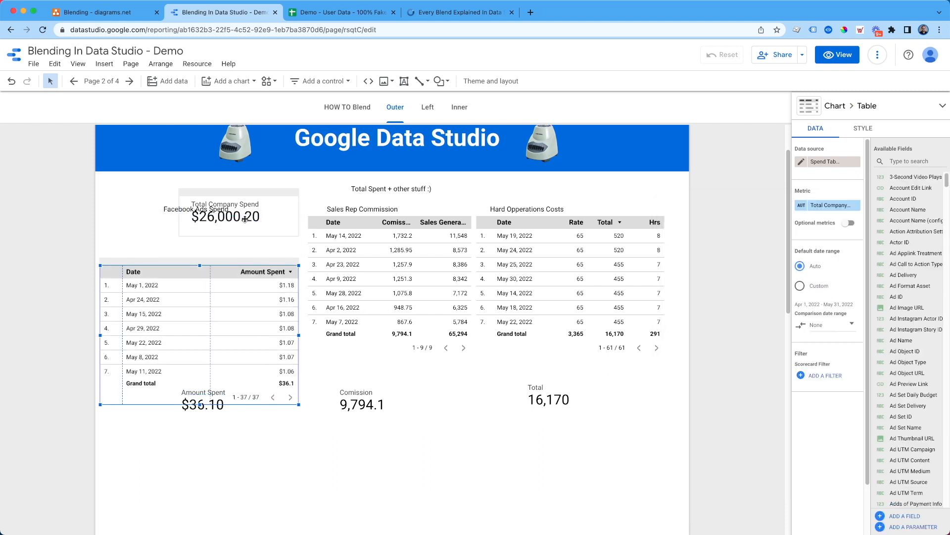
{"action": "left_click_drag", "start_coordinate": [245, 220], "coordinate": [158, 190]}
{"action": "left_click_drag", "start_coordinate": [223, 209], "coordinate": [223, 249]}
{"action": "scroll", "coordinate": [277, 237], "scroll_direction": "up", "scroll_amount": 2}
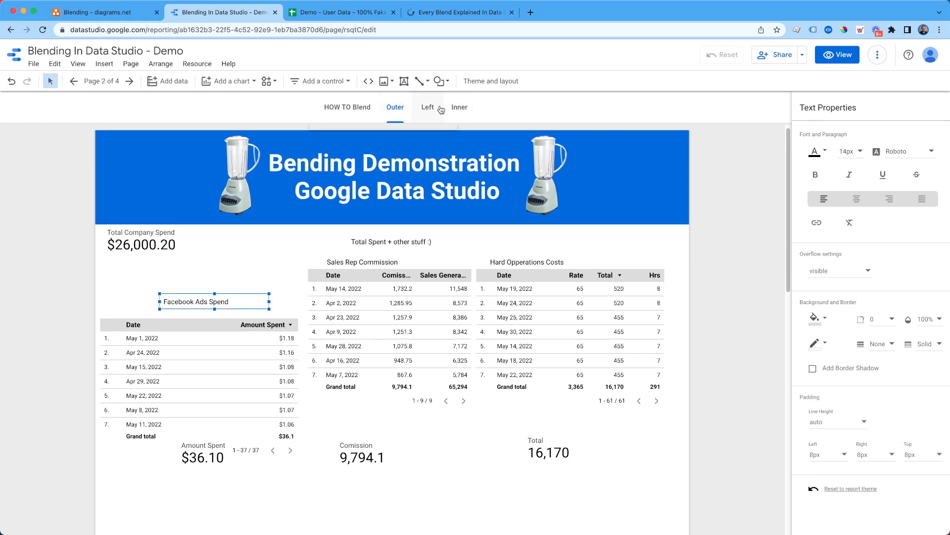
Step: Copy the Facebook Ads Spend, Sales Rep Commission and Hard Opperations Costs tables from the Outer page to the Inner page
{"action": "left_click", "coordinate": [466, 112]}
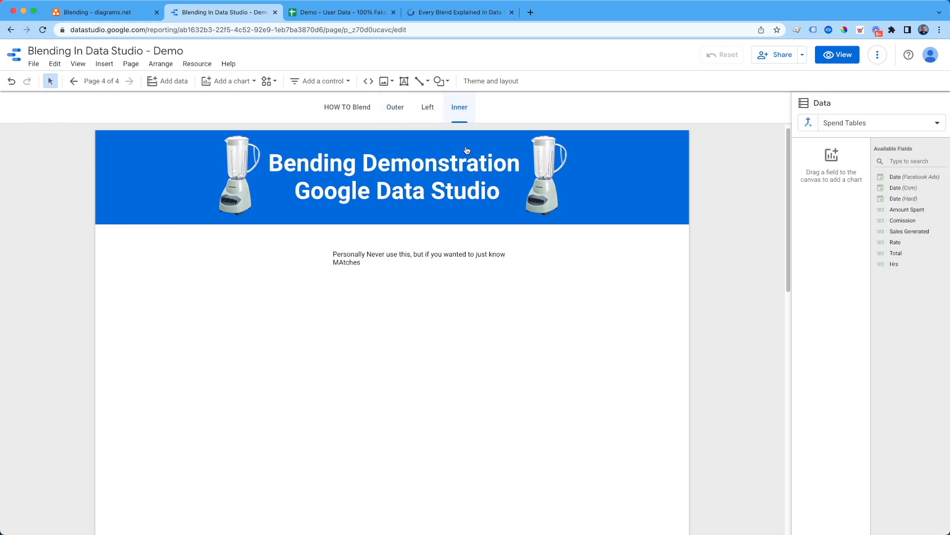
{"action": "left_click", "coordinate": [395, 106]}
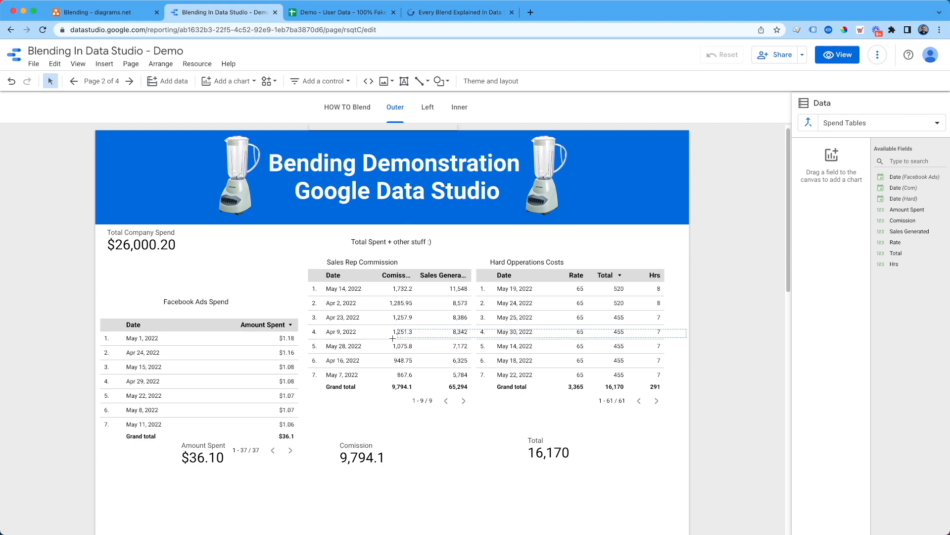
{"action": "left_click", "coordinate": [258, 360]}
{"action": "key", "text": "super+c"}
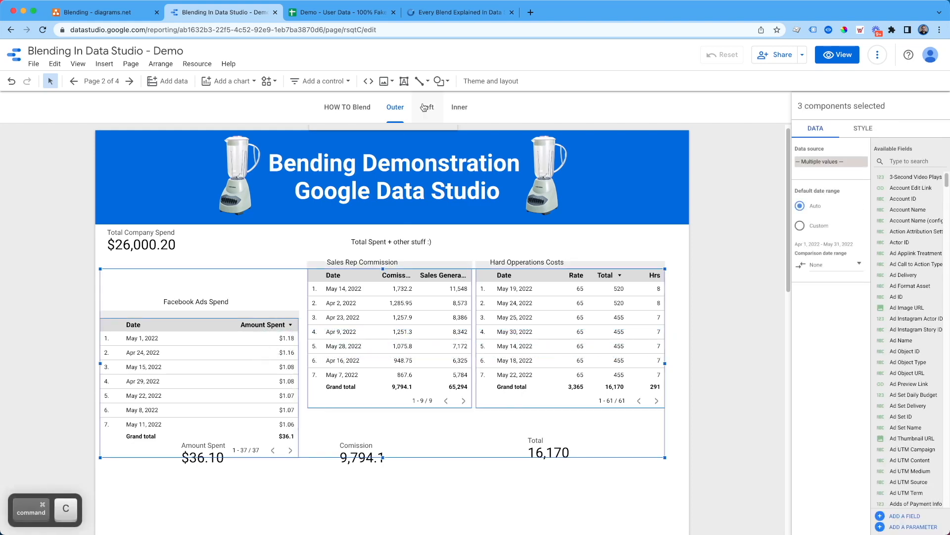
{"action": "left_click", "coordinate": [460, 106]}
{"action": "key", "text": "super+v"}
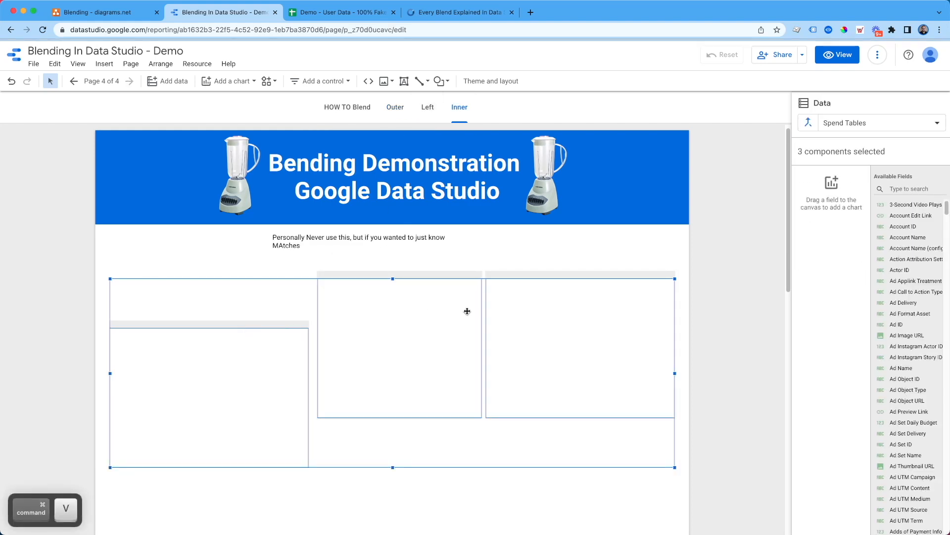
Step: Blend the data of the three pasted tables and move the resulting blended table below them
{"action": "right_click", "coordinate": [450, 331]}
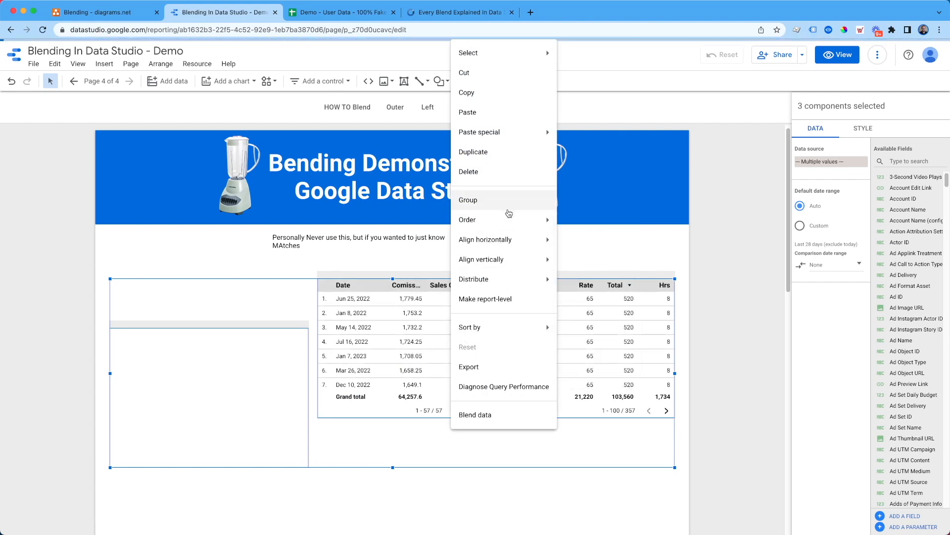
{"action": "left_click", "coordinate": [480, 415]}
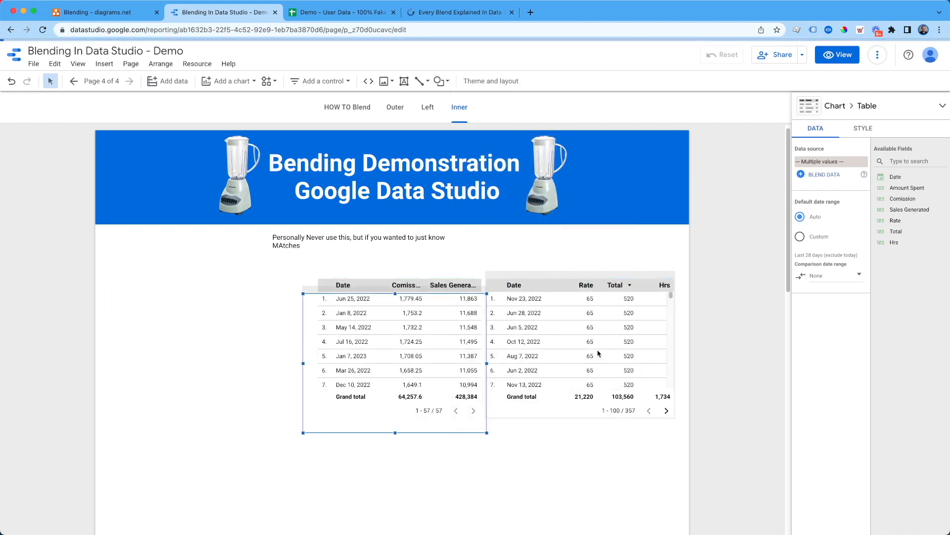
{"action": "left_click_drag", "start_coordinate": [410, 351], "coordinate": [435, 469]}
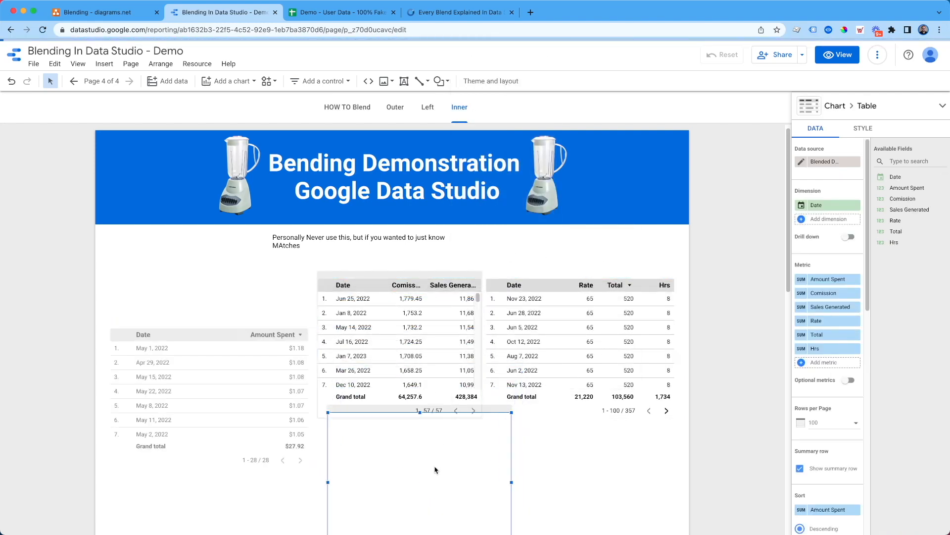
Step: Move the ad spend table up level with the other two source tables, and shift the blended table left beneath them
{"action": "left_click_drag", "start_coordinate": [251, 401], "coordinate": [255, 354]}
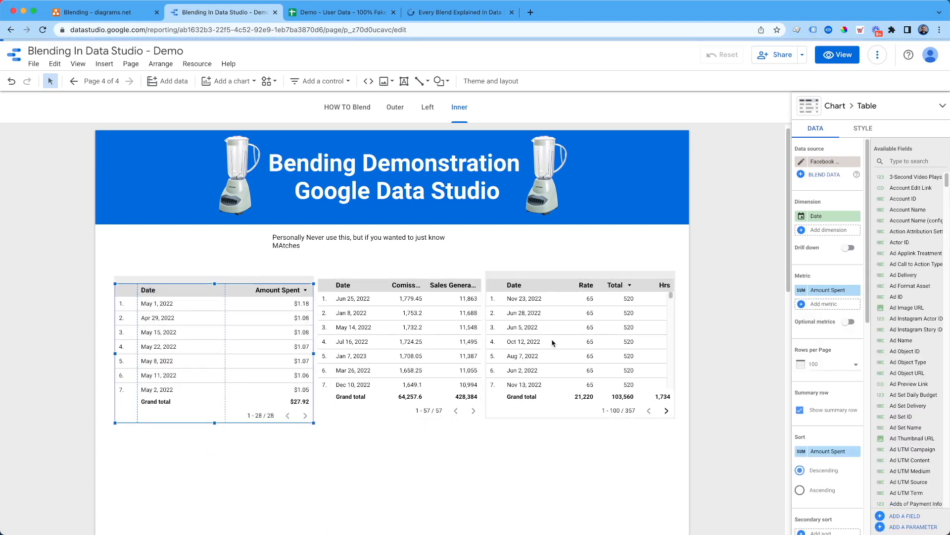
{"action": "scroll", "coordinate": [552, 343], "scroll_direction": "down", "scroll_amount": 2}
{"action": "scroll", "coordinate": [512, 430], "scroll_direction": "down", "scroll_amount": 1}
{"action": "left_click", "coordinate": [436, 451]}
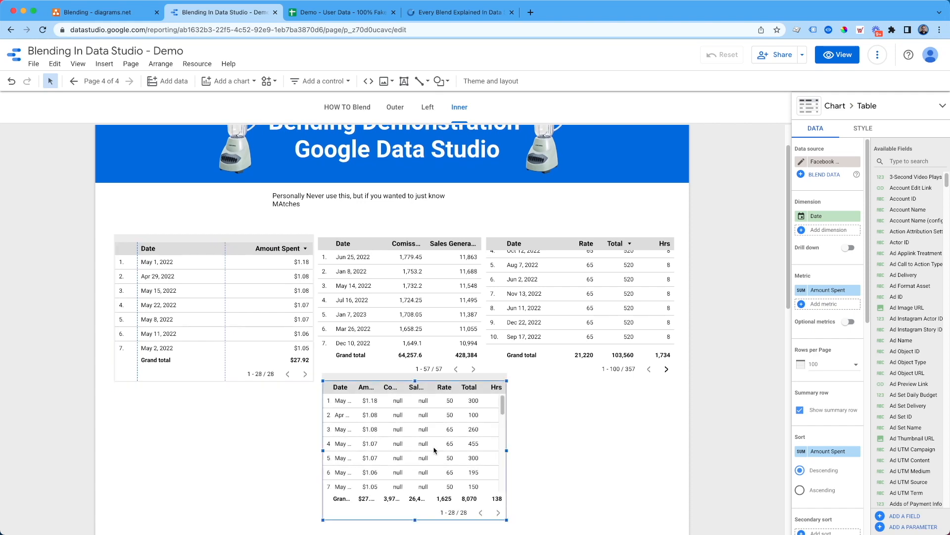
{"action": "left_click_drag", "start_coordinate": [487, 377], "coordinate": [412, 387]}
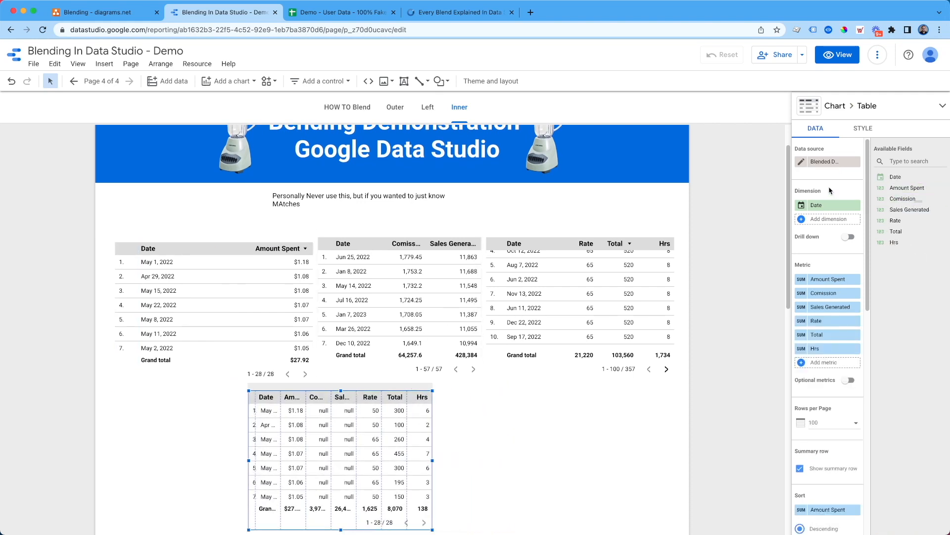
Step: Edit the blended table's data source and set the join between Table 1 and Table 2 to Inner
{"action": "left_click", "coordinate": [802, 163]}
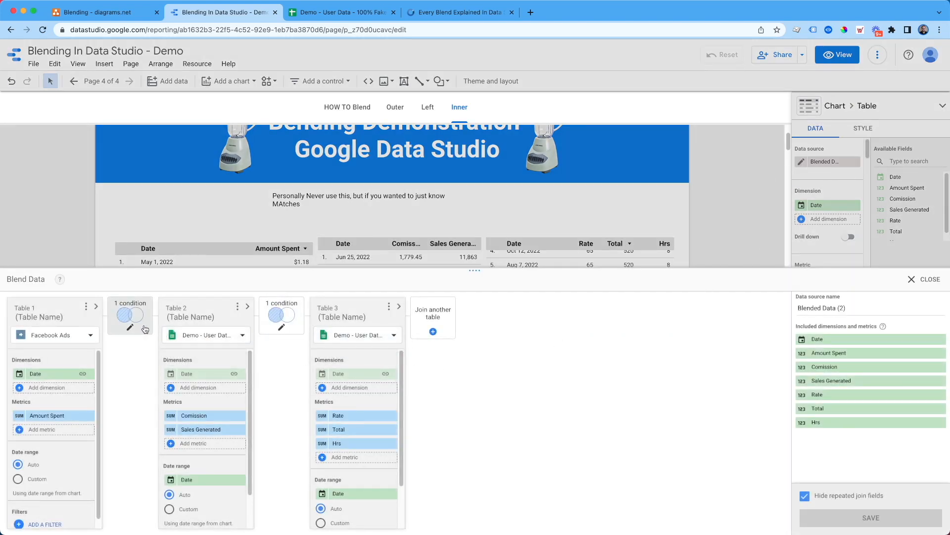
{"action": "left_click", "coordinate": [131, 319]}
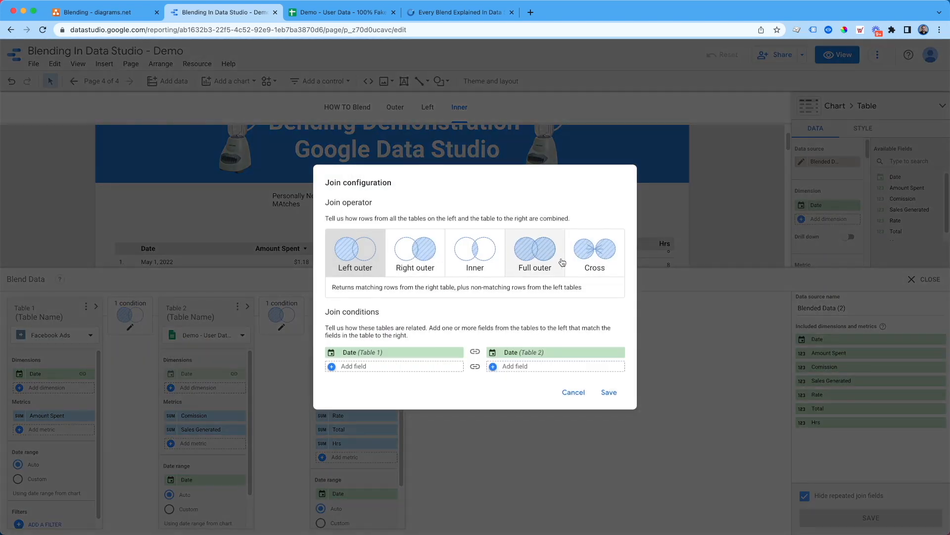
{"action": "left_click", "coordinate": [475, 250]}
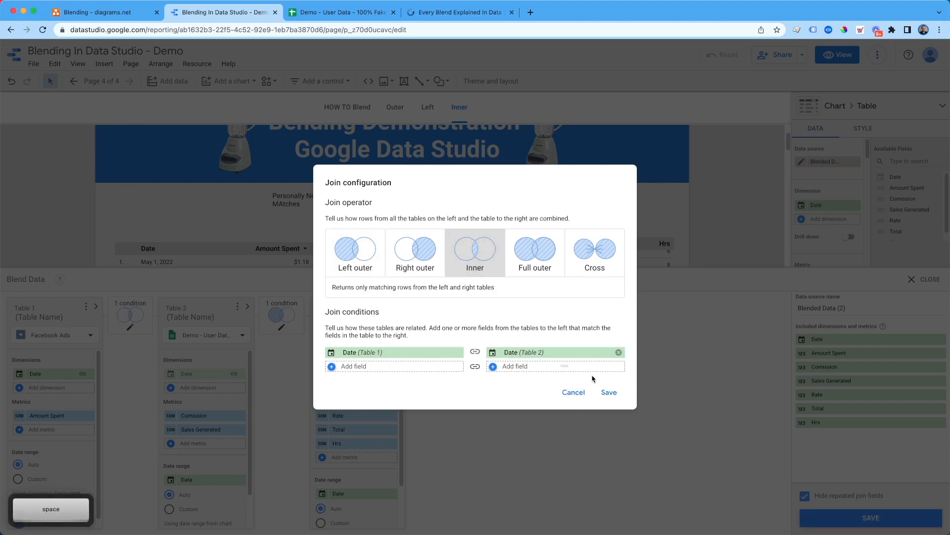
{"action": "left_click", "coordinate": [608, 392]}
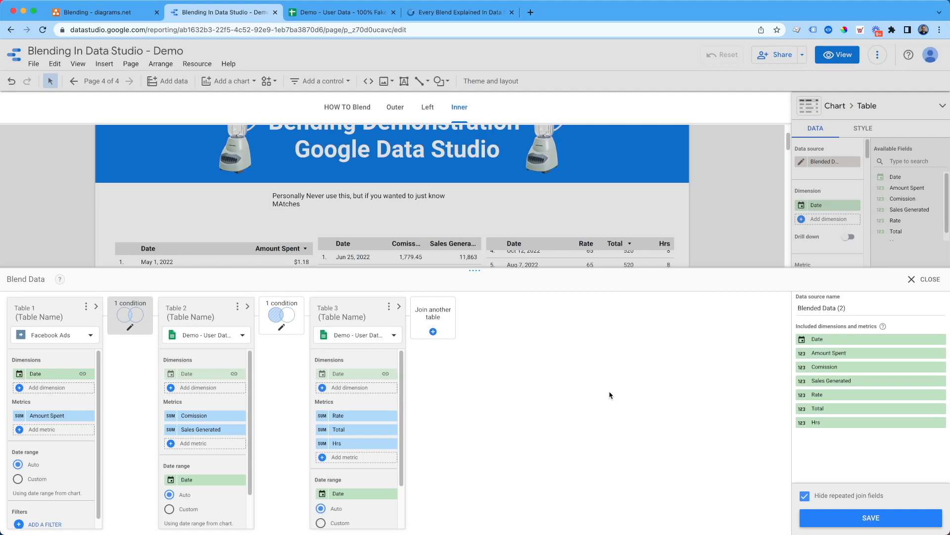
Step: Set the join between the first tables and Table 3 to Inner, then save and close the blend
{"action": "left_click", "coordinate": [281, 317]}
{"action": "left_click", "coordinate": [475, 251]}
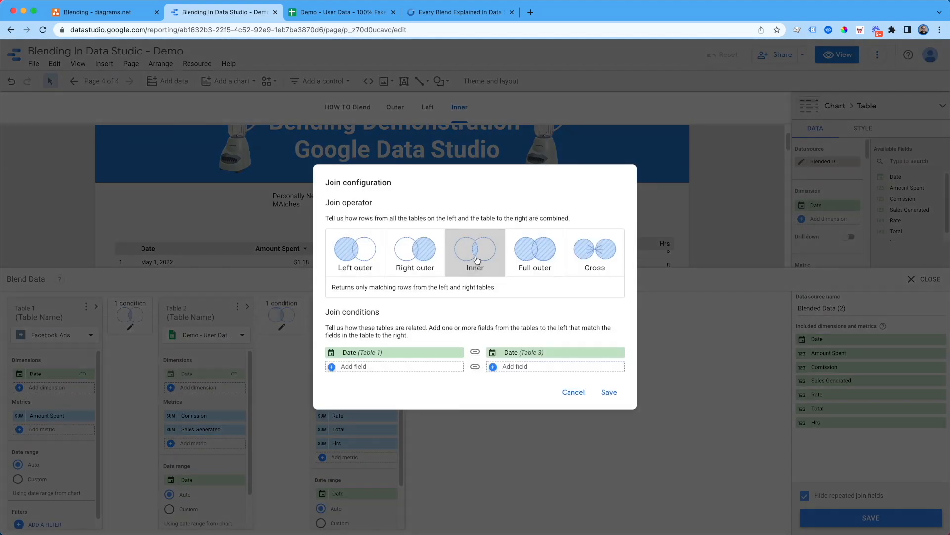
{"action": "left_click", "coordinate": [613, 393]}
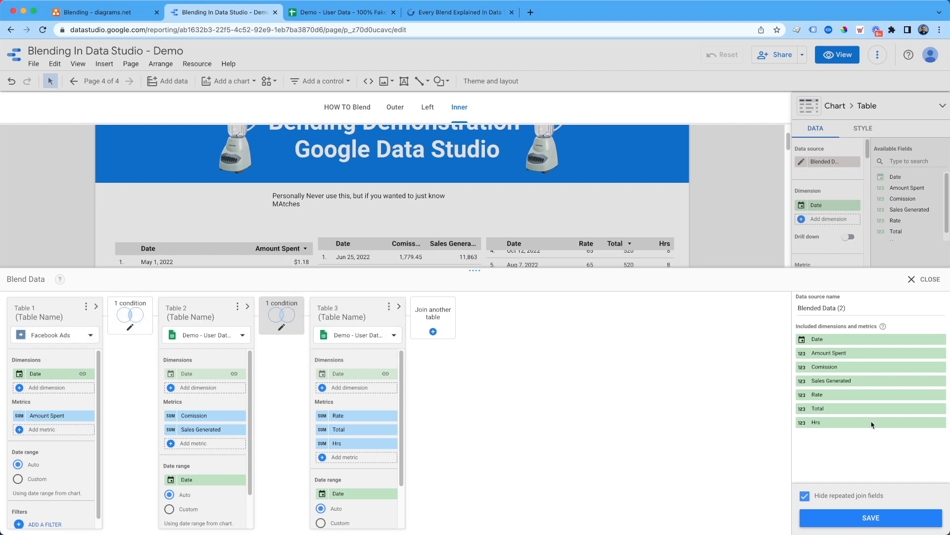
{"action": "left_click", "coordinate": [886, 518]}
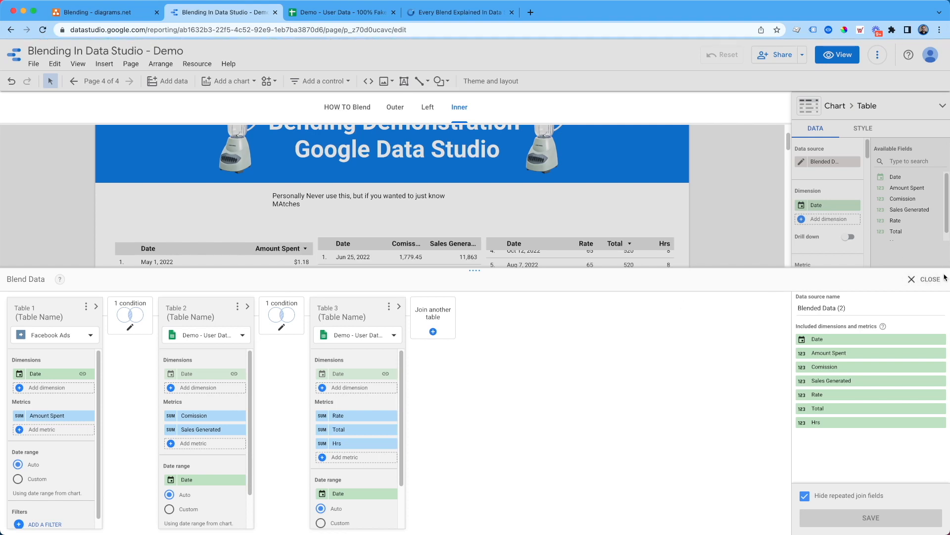
{"action": "left_click", "coordinate": [933, 280]}
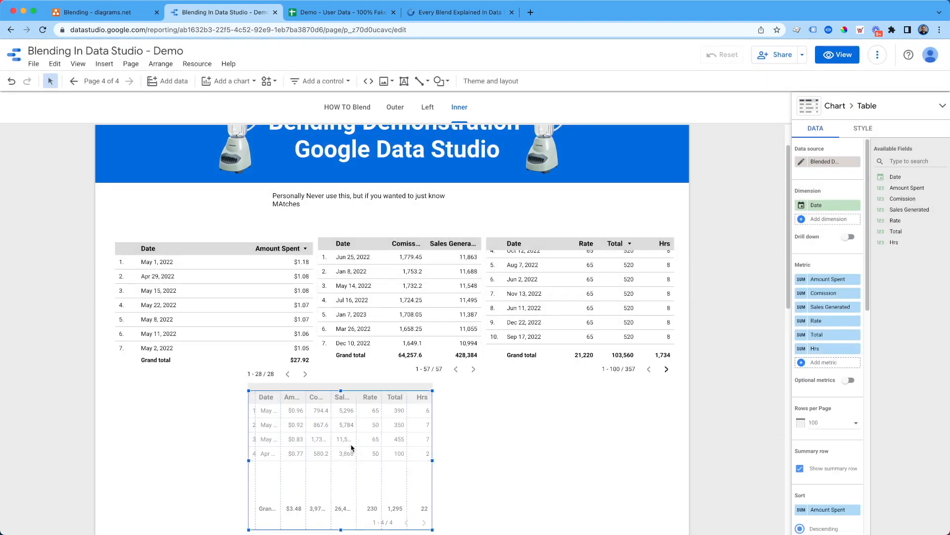
Step: Shift the blended table left and widen it so its column headers and dates are readable
{"action": "left_click_drag", "start_coordinate": [373, 444], "coordinate": [319, 444]}
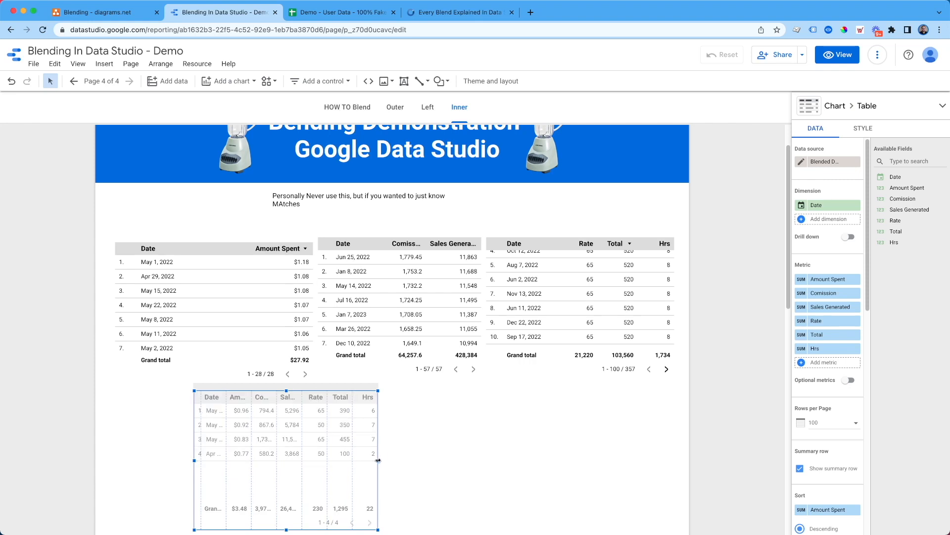
{"action": "left_click_drag", "start_coordinate": [377, 460], "coordinate": [596, 460]}
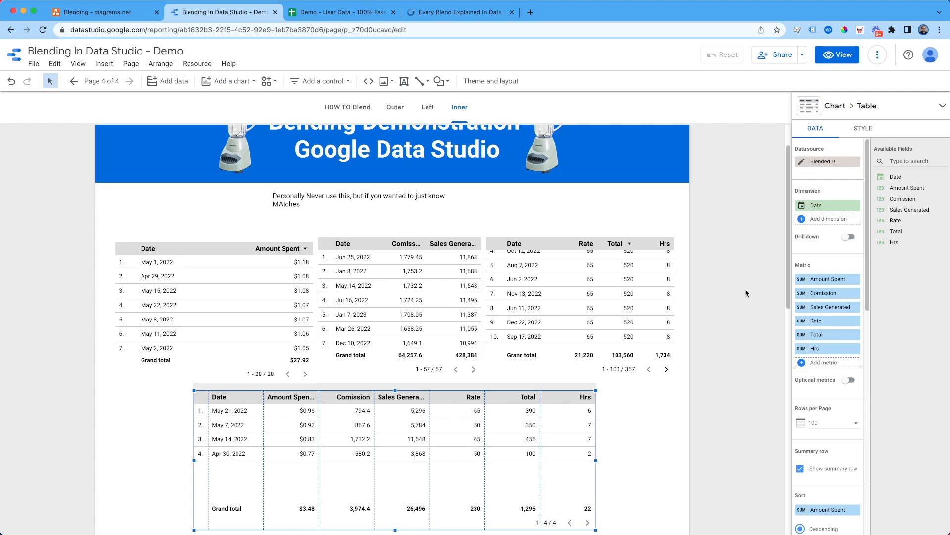
{"action": "scroll", "coordinate": [582, 432], "scroll_direction": "down", "scroll_amount": 2}
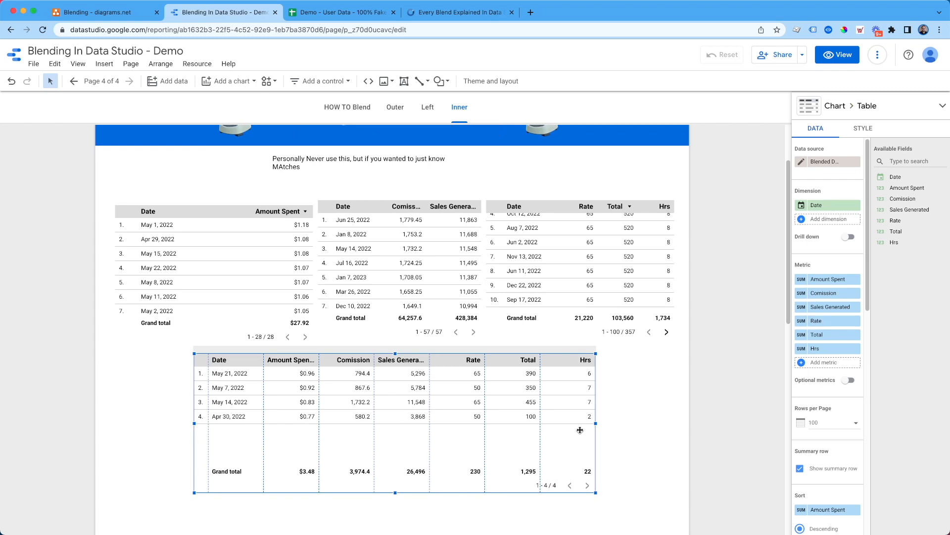
Step: Move the three source tables up in a row just below the note, and nudge the blended table up beneath them
{"action": "scroll", "coordinate": [580, 430], "scroll_direction": "up", "scroll_amount": 4}
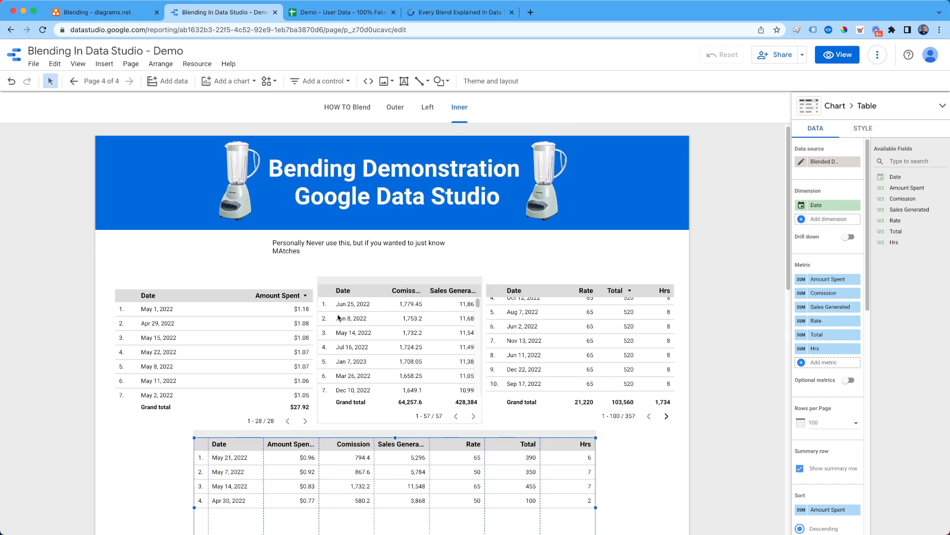
{"action": "left_click", "coordinate": [263, 328]}
{"action": "left_click_drag", "start_coordinate": [263, 329], "coordinate": [253, 308]}
{"action": "left_click_drag", "start_coordinate": [388, 326], "coordinate": [379, 311]}
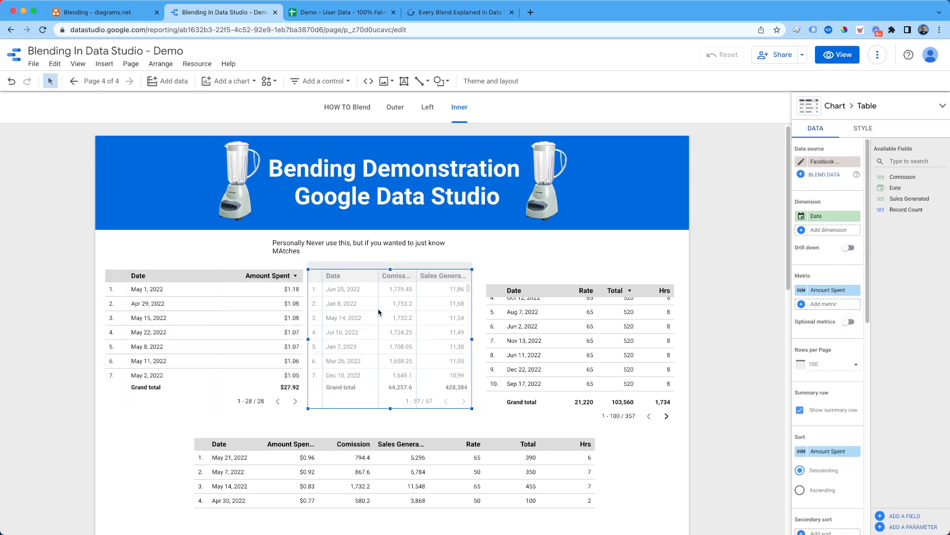
{"action": "left_click_drag", "start_coordinate": [534, 329], "coordinate": [527, 310]}
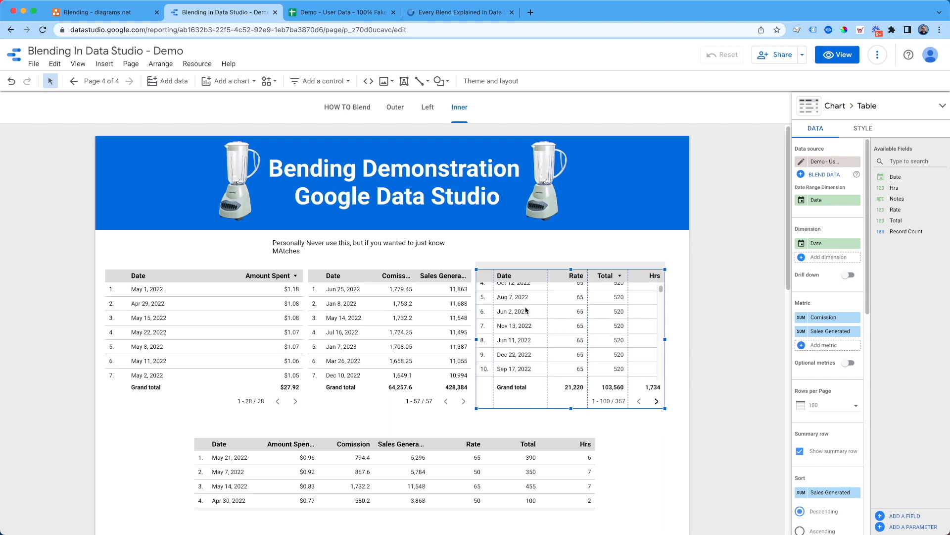
{"action": "scroll", "coordinate": [557, 449], "scroll_direction": "down", "scroll_amount": 3}
{"action": "left_click", "coordinate": [554, 451]}
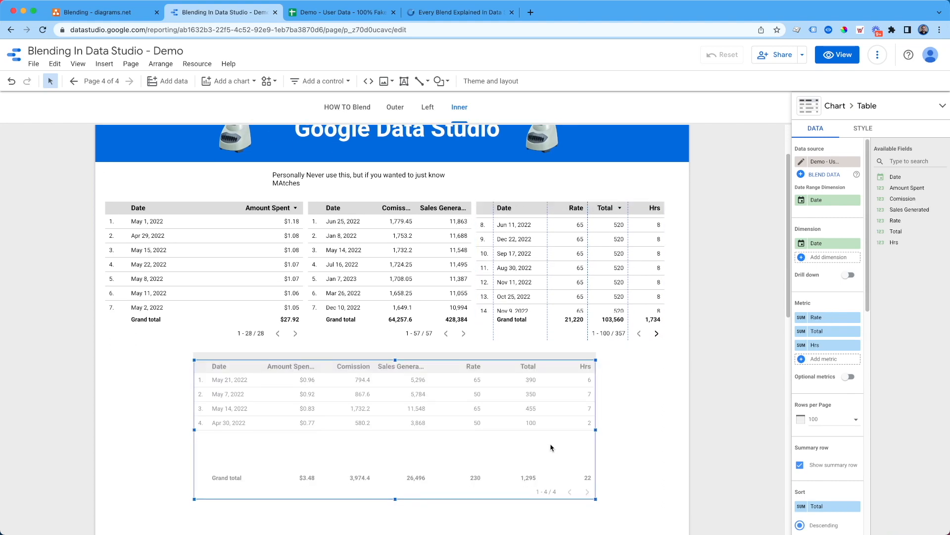
{"action": "scroll", "coordinate": [588, 435], "scroll_direction": "up", "scroll_amount": 3}
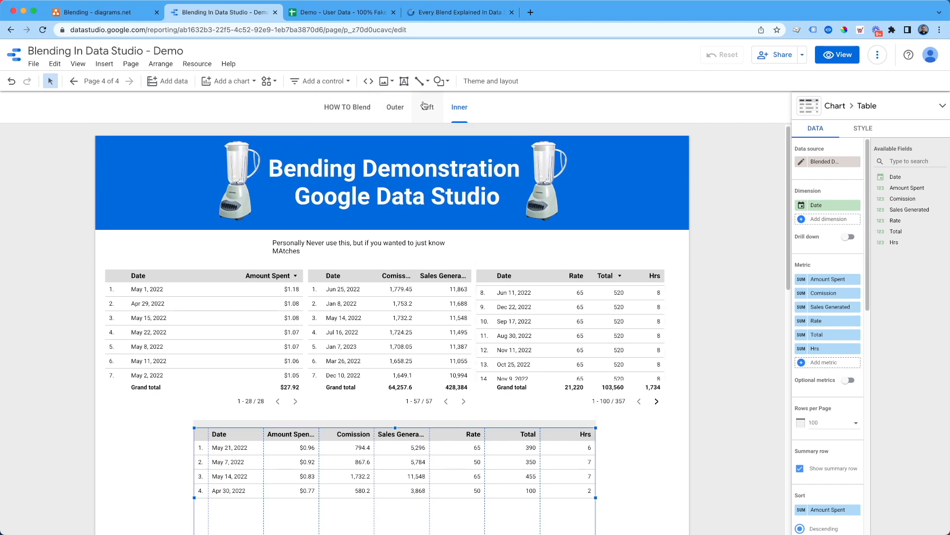
Step: On the Outer page, move the Total Company Spend scorecard slightly down and right, above the Facebook Ads Spend title
{"action": "left_click", "coordinate": [401, 113]}
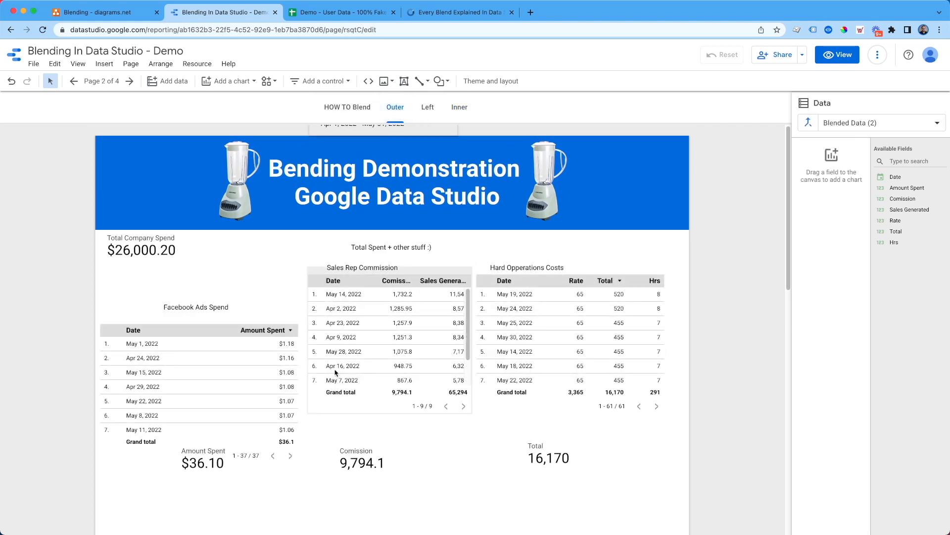
{"action": "left_click", "coordinate": [148, 242]}
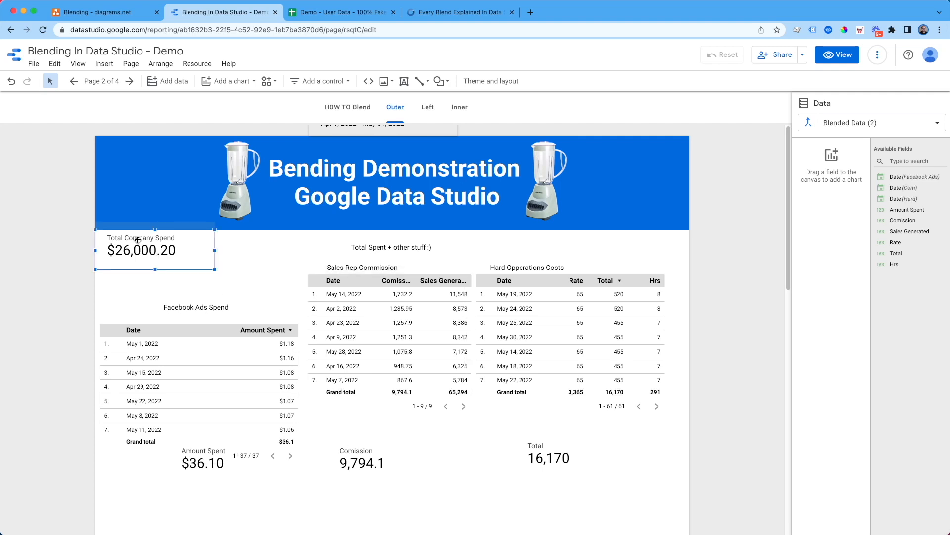
{"action": "left_click_drag", "start_coordinate": [148, 242], "coordinate": [172, 253]}
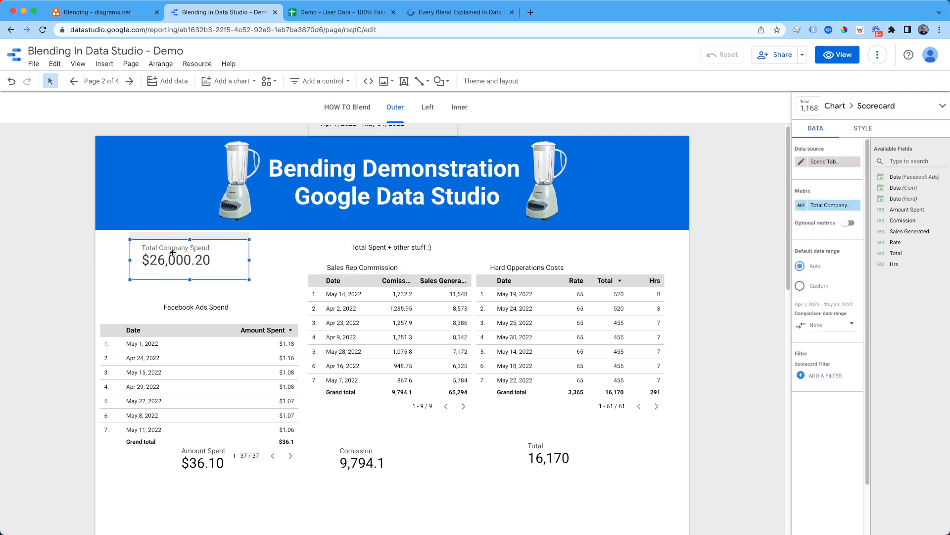
Step: Review the CRM, Stripe and blended tables on the Left page, and the inner-joined table on the Inner page
{"action": "left_click", "coordinate": [421, 113]}
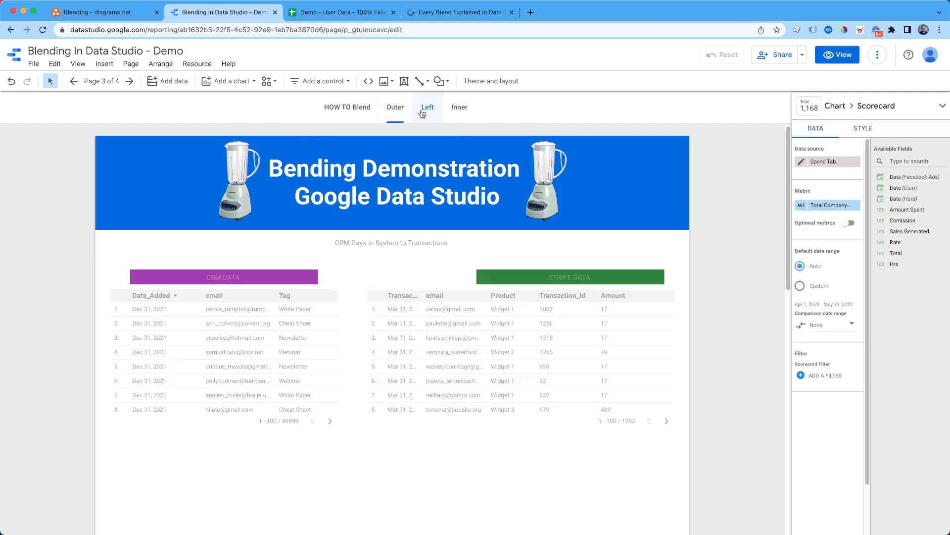
{"action": "left_click", "coordinate": [242, 340]}
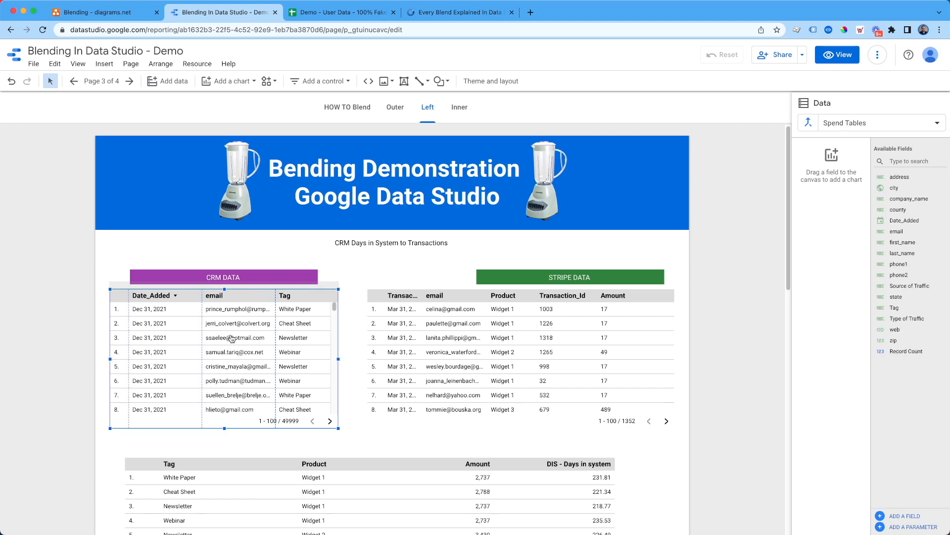
{"action": "left_click", "coordinate": [292, 340]}
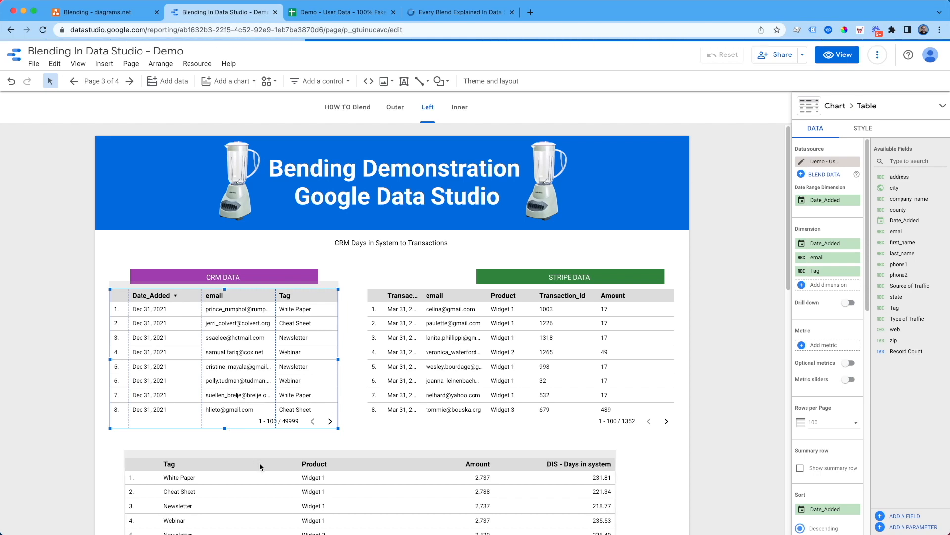
{"action": "scroll", "coordinate": [261, 466], "scroll_direction": "down", "scroll_amount": 1}
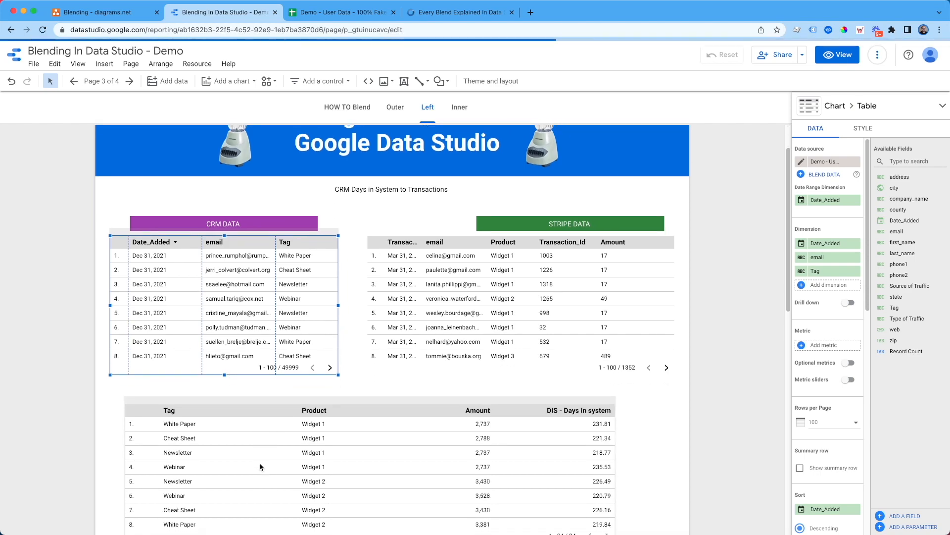
{"action": "left_click", "coordinate": [457, 116]}
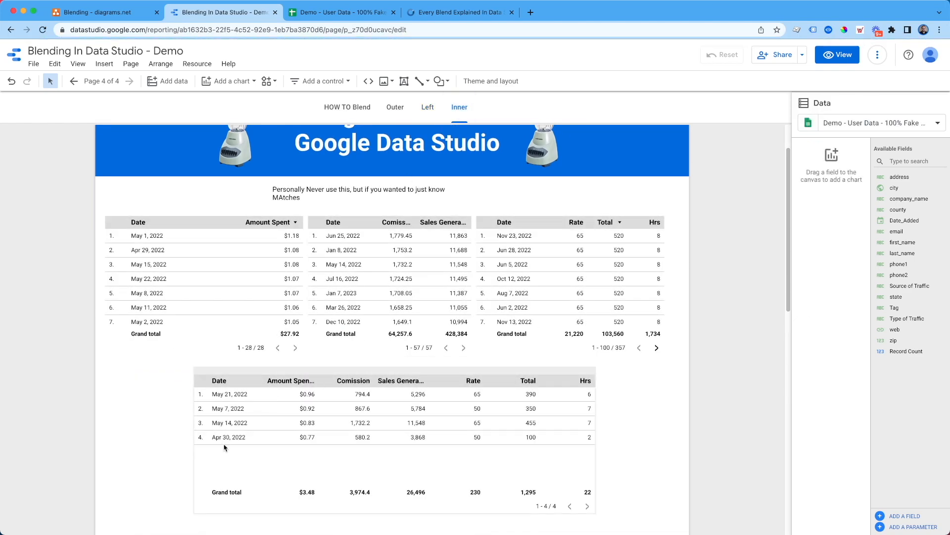
{"action": "scroll", "coordinate": [226, 441], "scroll_direction": "down", "scroll_amount": 2}
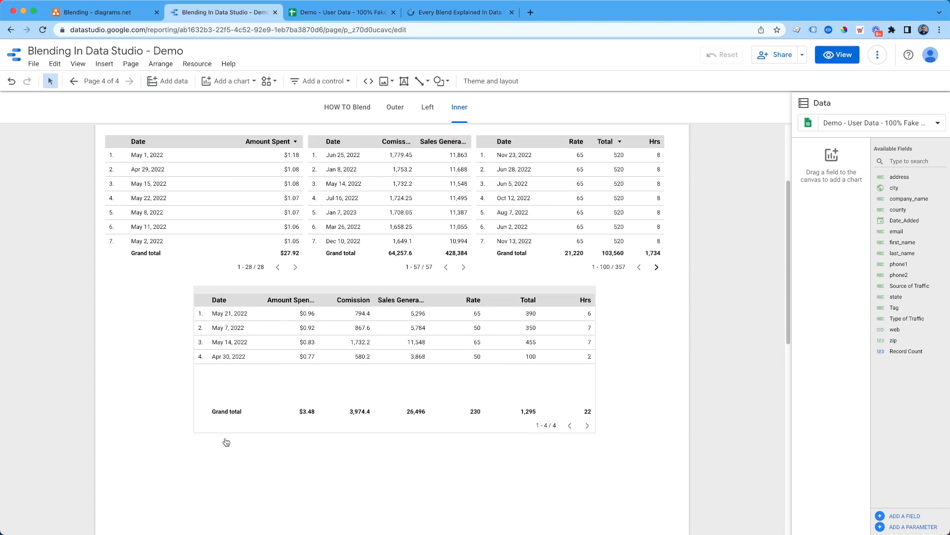
{"action": "scroll", "coordinate": [345, 398], "scroll_direction": "up", "scroll_amount": 3}
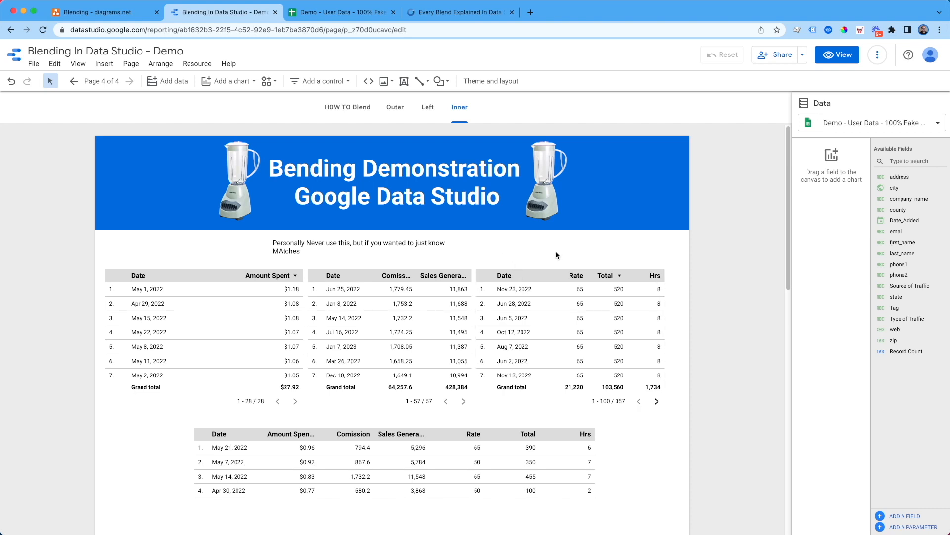
Step: Select the note and the three source tables on the Inner page and stretch them together slightly wider toward the right margin
{"action": "left_click_drag", "start_coordinate": [556, 254], "coordinate": [207, 374]}
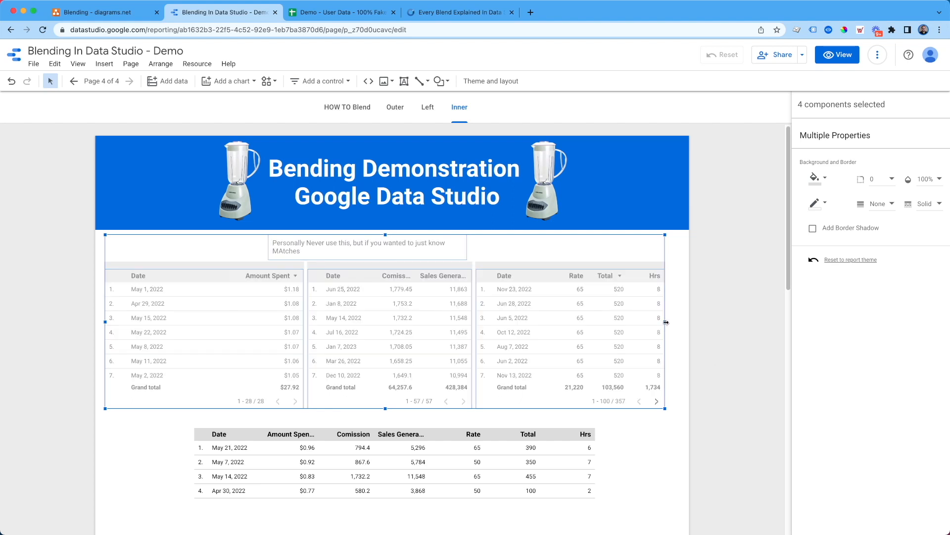
{"action": "left_click_drag", "start_coordinate": [667, 322], "coordinate": [676, 321]}
{"action": "left_click", "coordinate": [664, 455]}
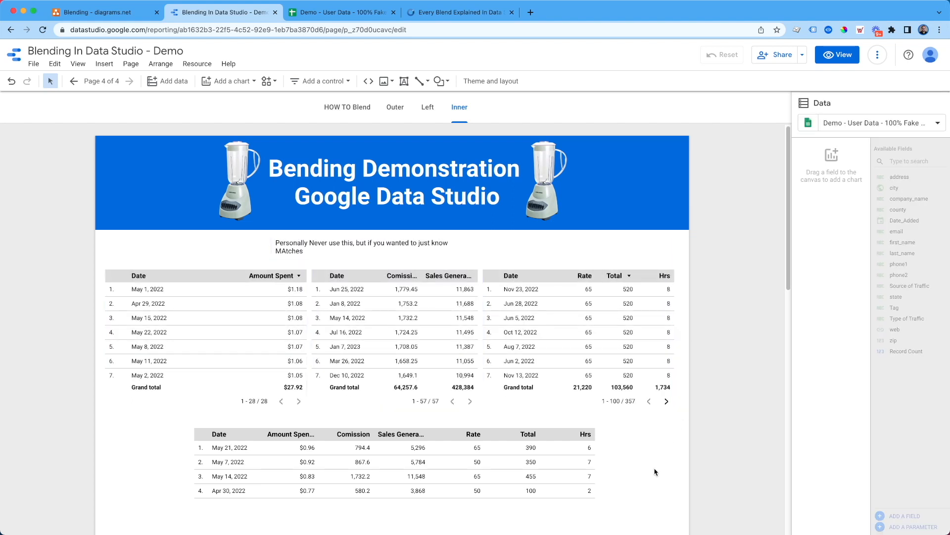